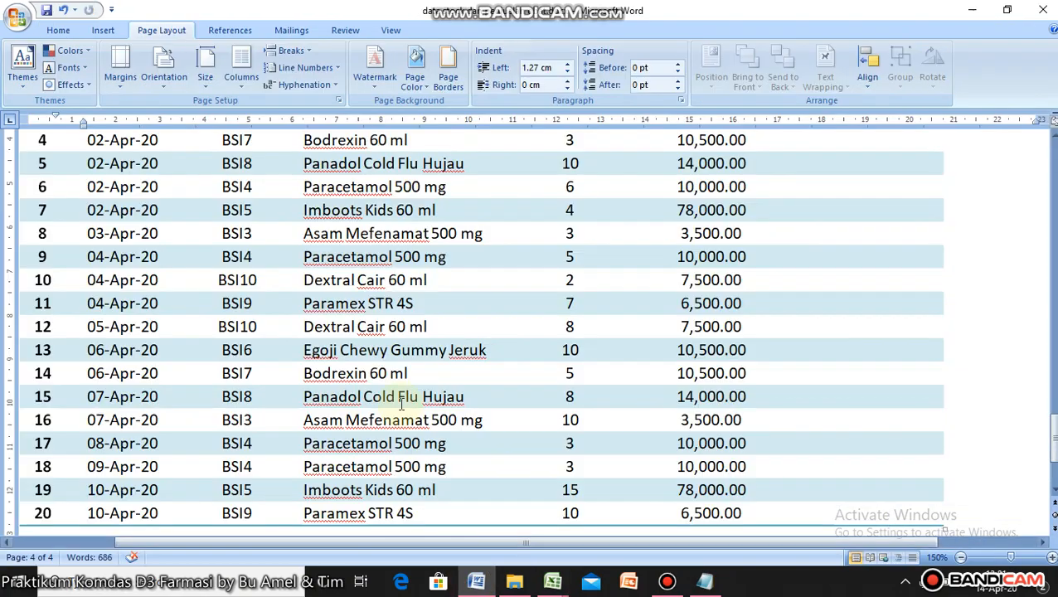
- Examine the April 2020 medicine sales table and the pivot-table questions below it
{"action": "scroll", "coordinate": [400, 405], "scroll_direction": "up", "scroll_amount": 5}
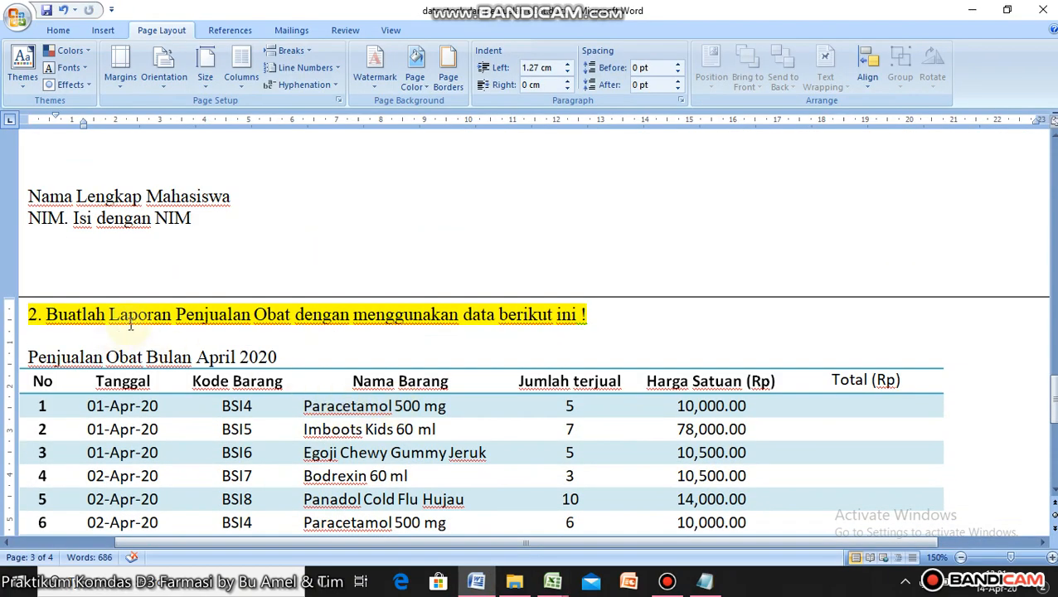
{"action": "scroll", "coordinate": [336, 327], "scroll_direction": "down", "scroll_amount": 6}
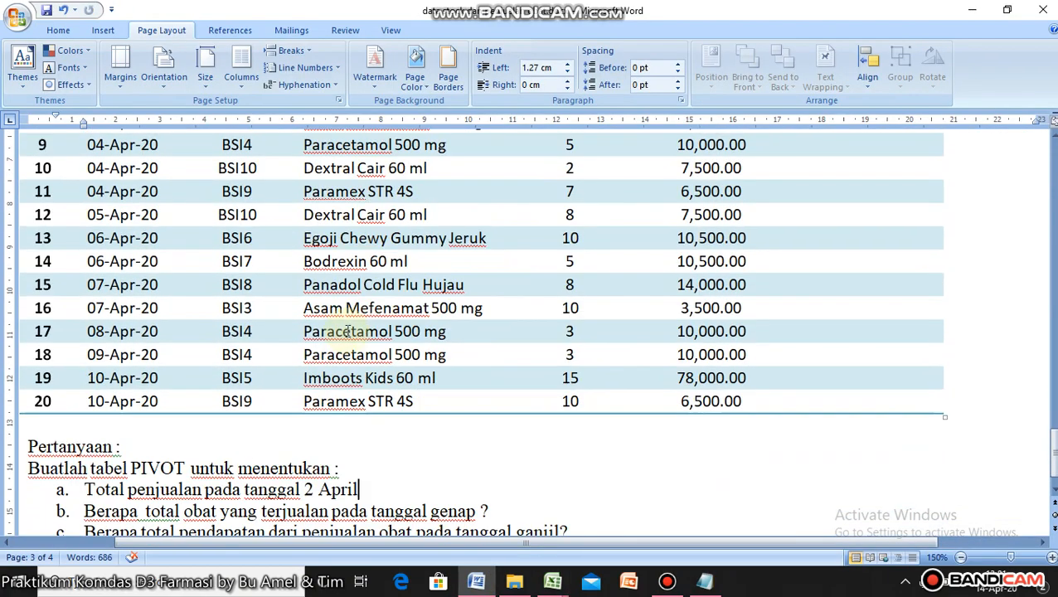
{"action": "scroll", "coordinate": [340, 323], "scroll_direction": "up", "scroll_amount": 4}
{"action": "scroll", "coordinate": [116, 257], "scroll_direction": "down", "scroll_amount": 5}
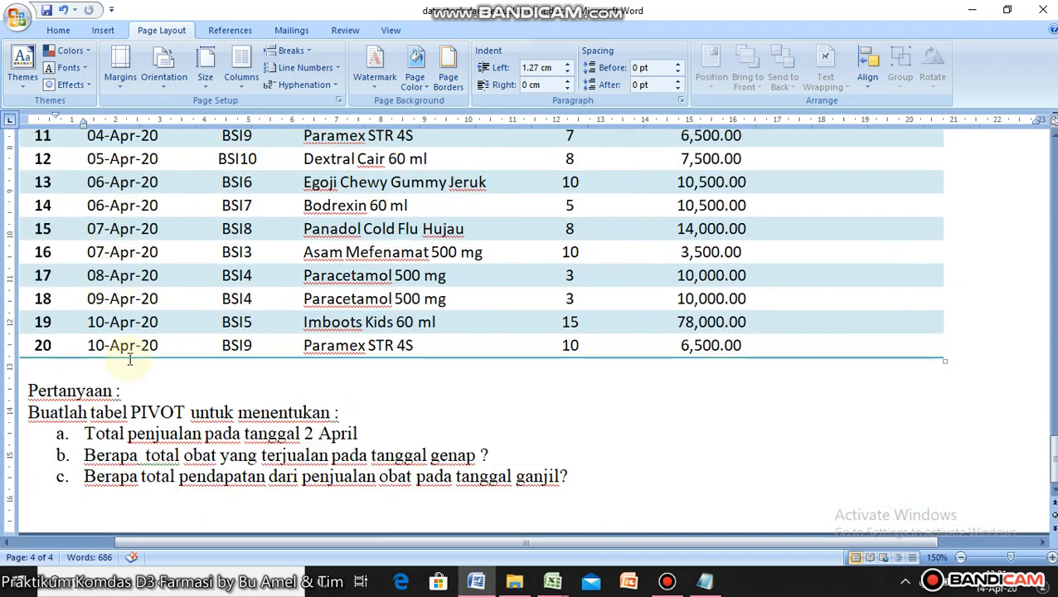
{"action": "scroll", "coordinate": [125, 381], "scroll_direction": "up", "scroll_amount": 3}
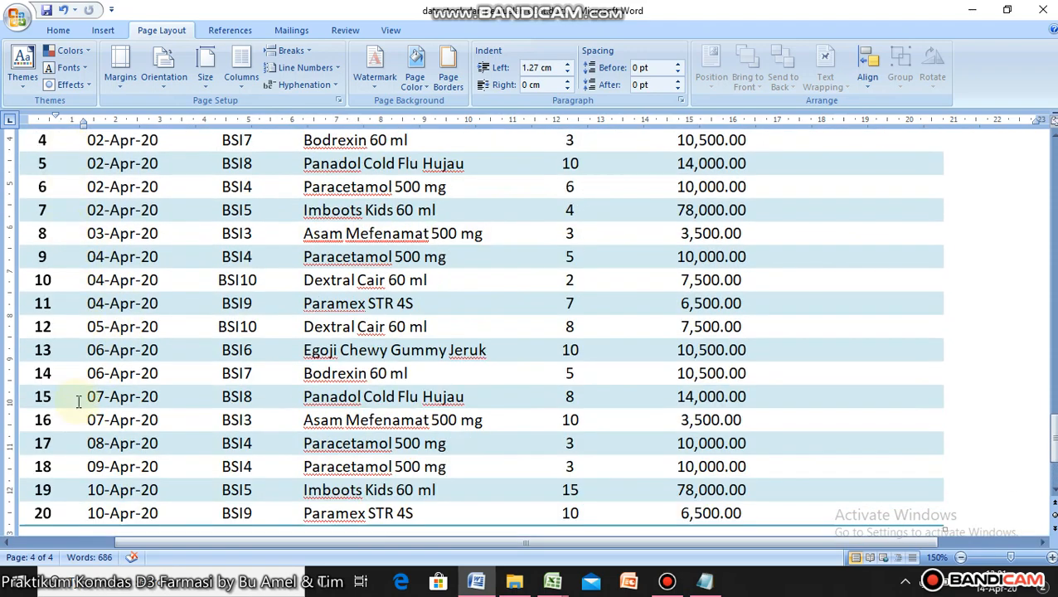
{"action": "scroll", "coordinate": [90, 441], "scroll_direction": "up", "scroll_amount": 3}
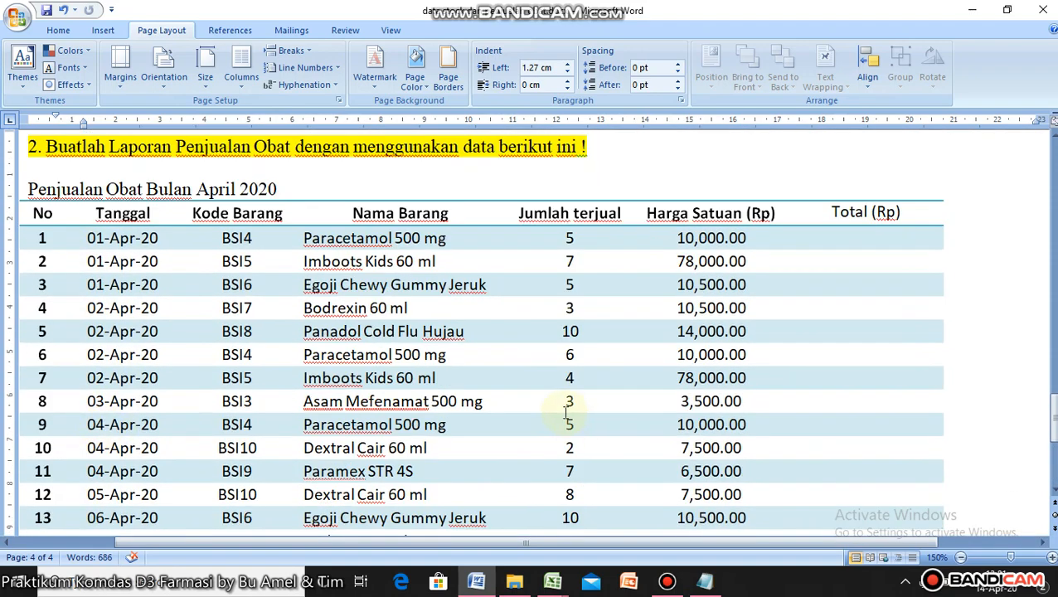
{"action": "scroll", "coordinate": [299, 366], "scroll_direction": "up", "scroll_amount": 3}
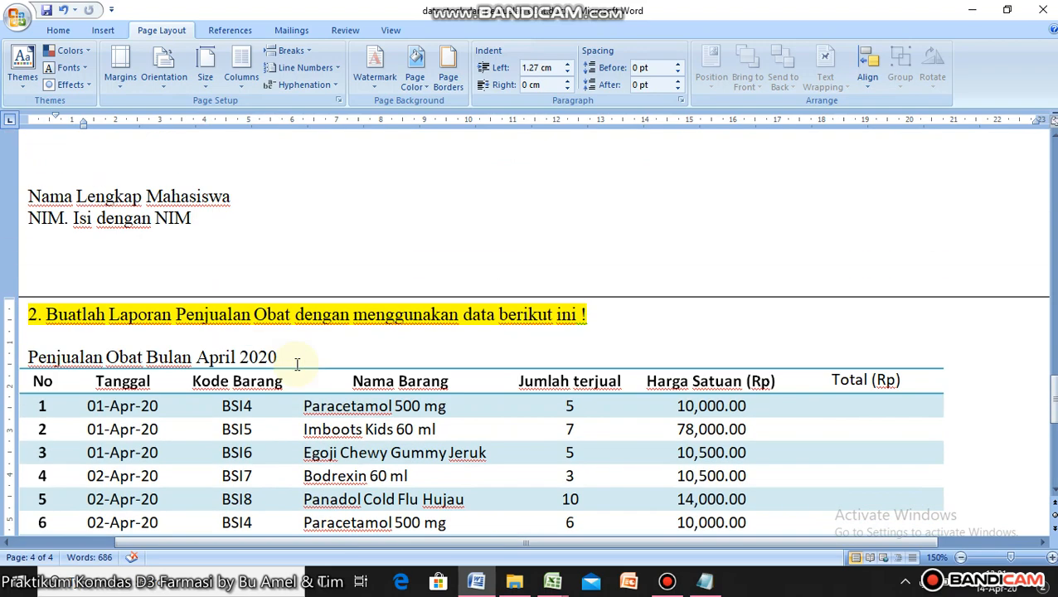
{"action": "scroll", "coordinate": [278, 363], "scroll_direction": "down", "scroll_amount": 3}
{"action": "scroll", "coordinate": [265, 349], "scroll_direction": "up", "scroll_amount": 1}
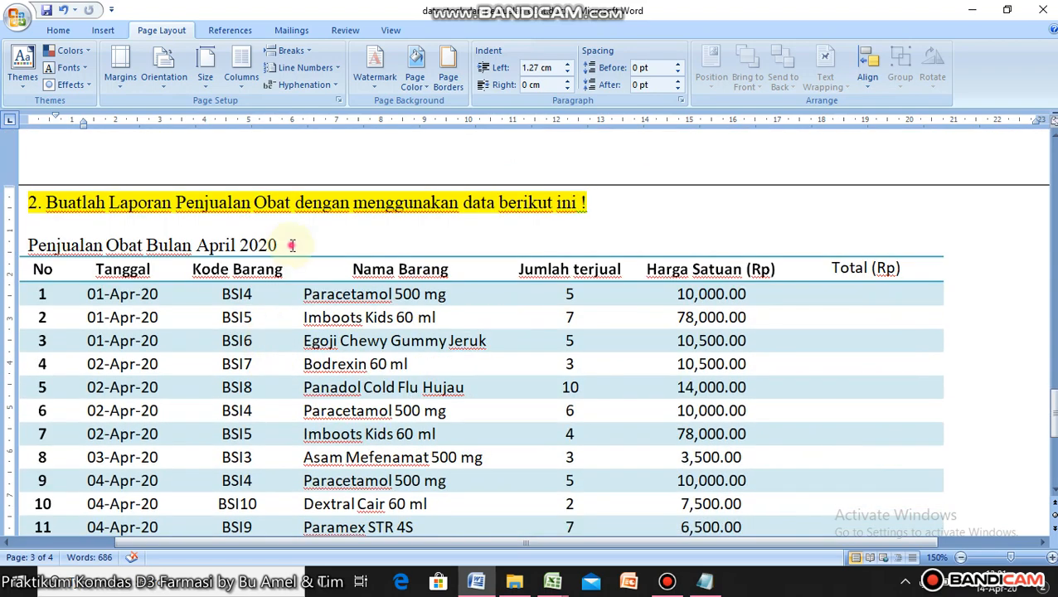
- Copy the title "Penjualan Obat Bulan April 2020" above the sales table
{"action": "left_click_drag", "start_coordinate": [292, 246], "coordinate": [28, 245]}
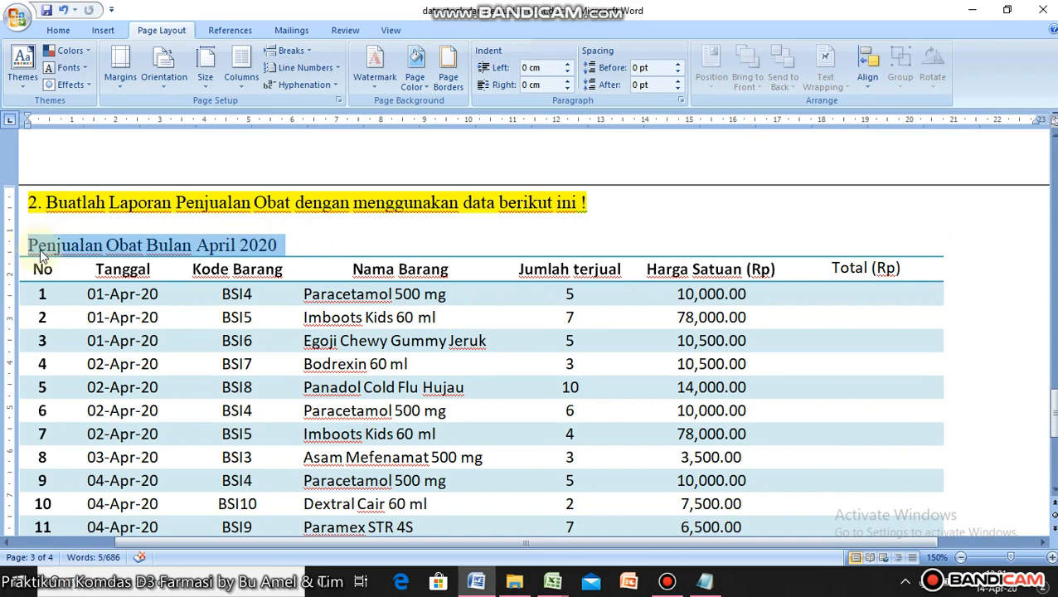
{"action": "right_click", "coordinate": [33, 242]}
{"action": "left_click", "coordinate": [78, 275]}
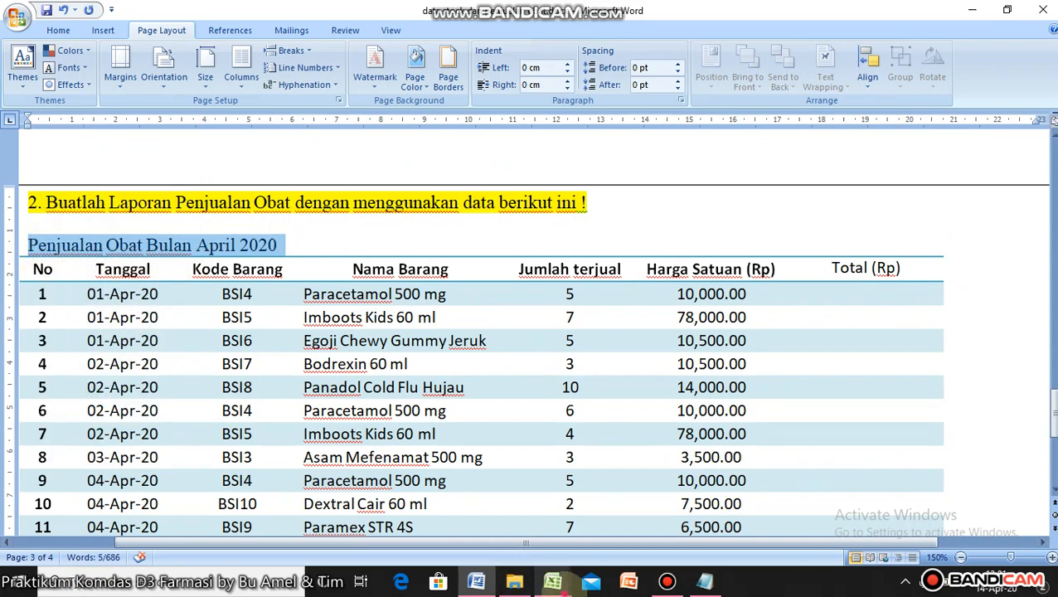
- Switch to the stock report workbook in Excel and add a new worksheet named PJL
{"action": "mouse_move", "coordinate": [552, 580]}
{"action": "left_click", "coordinate": [576, 535]}
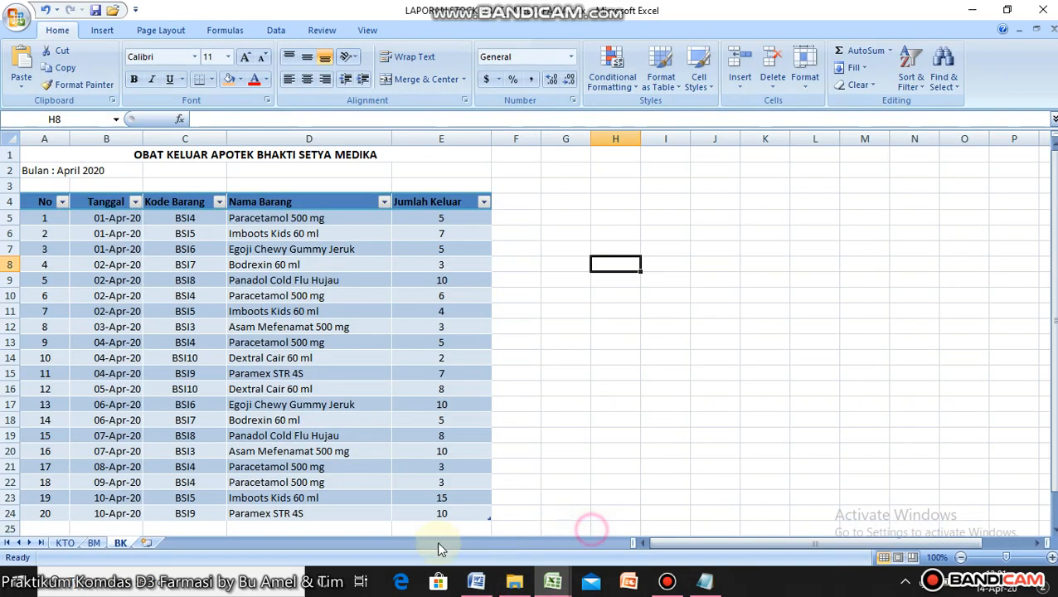
{"action": "left_click", "coordinate": [146, 544]}
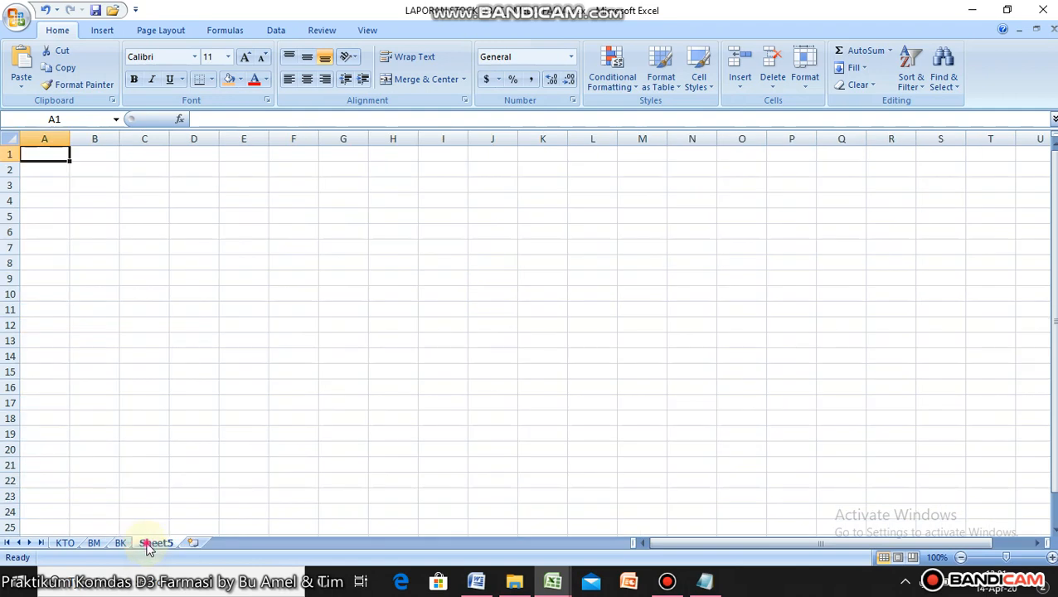
{"action": "double_click", "coordinate": [149, 543]}
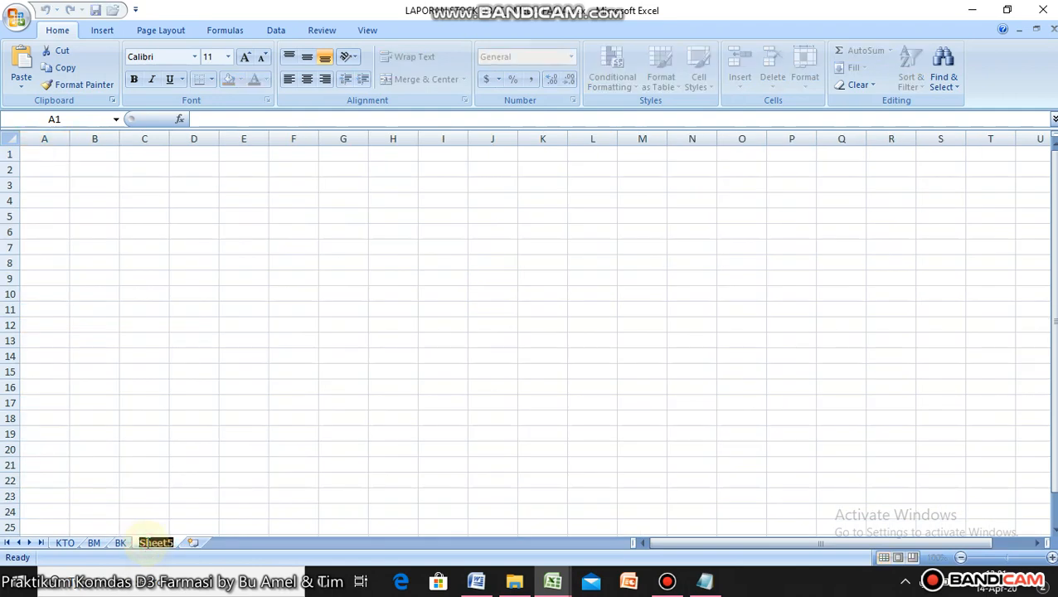
{"action": "type", "text": "b"}
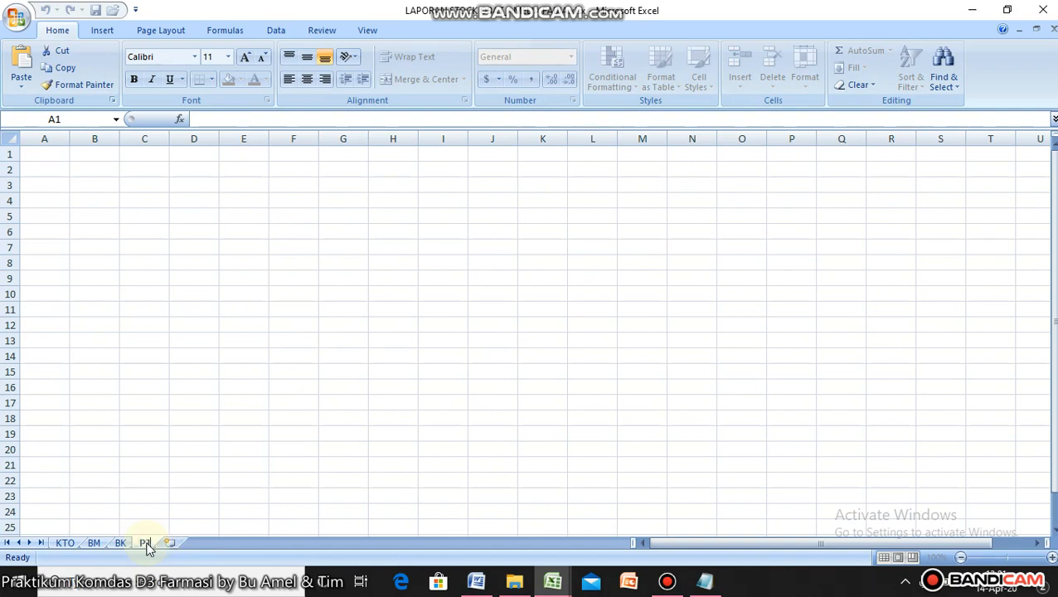
{"action": "left_click", "coordinate": [209, 359]}
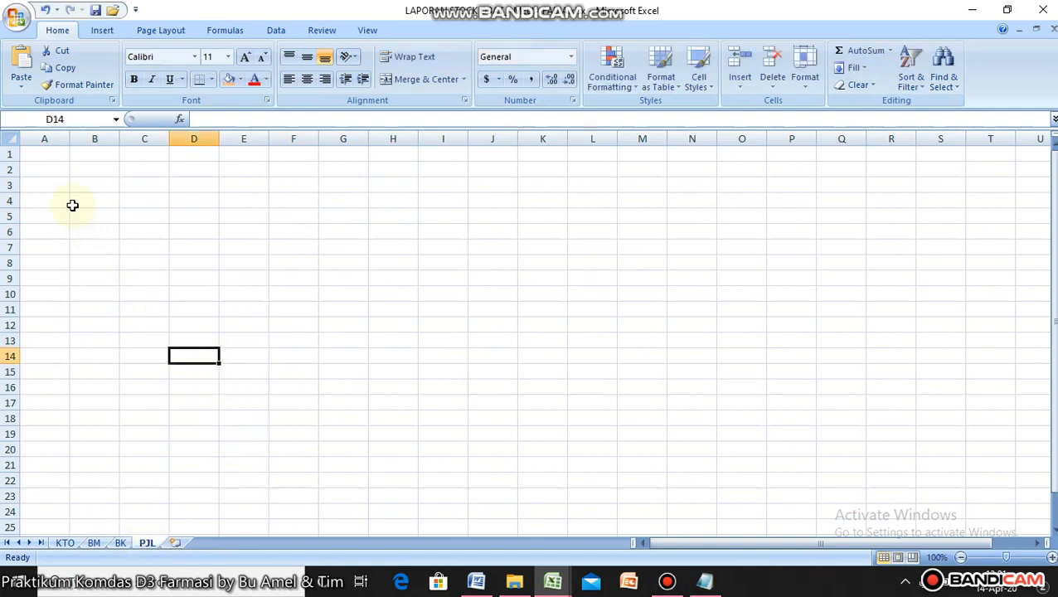
- Paste the copied title into cell A1 of the PJL sheet
{"action": "left_click", "coordinate": [44, 153]}
{"action": "key", "text": "ctrl+v"}
{"action": "left_click", "coordinate": [285, 328]}
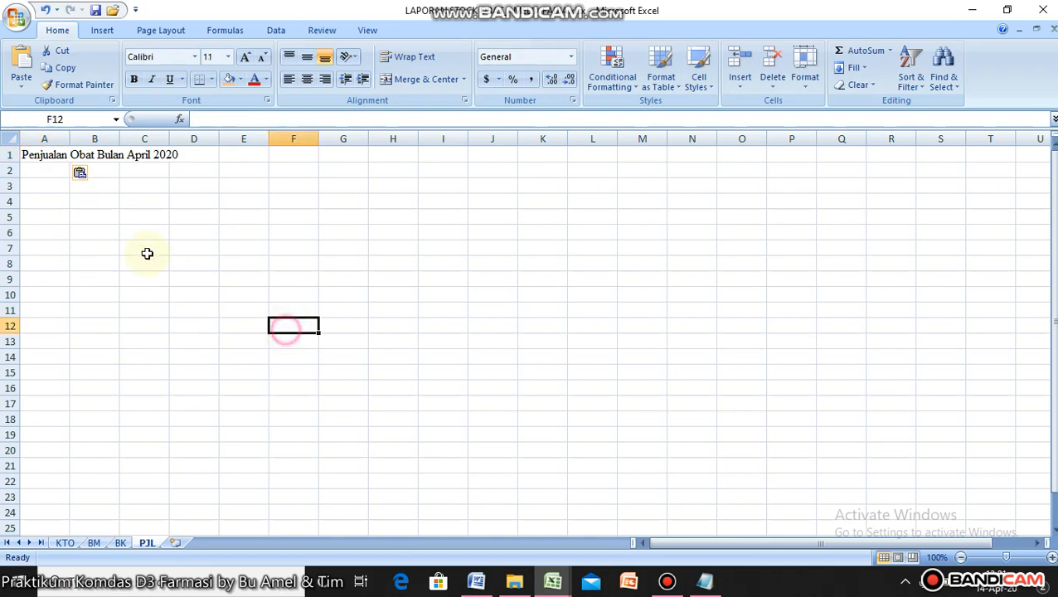
{"action": "left_click", "coordinate": [44, 181]}
{"action": "left_click", "coordinate": [153, 312]}
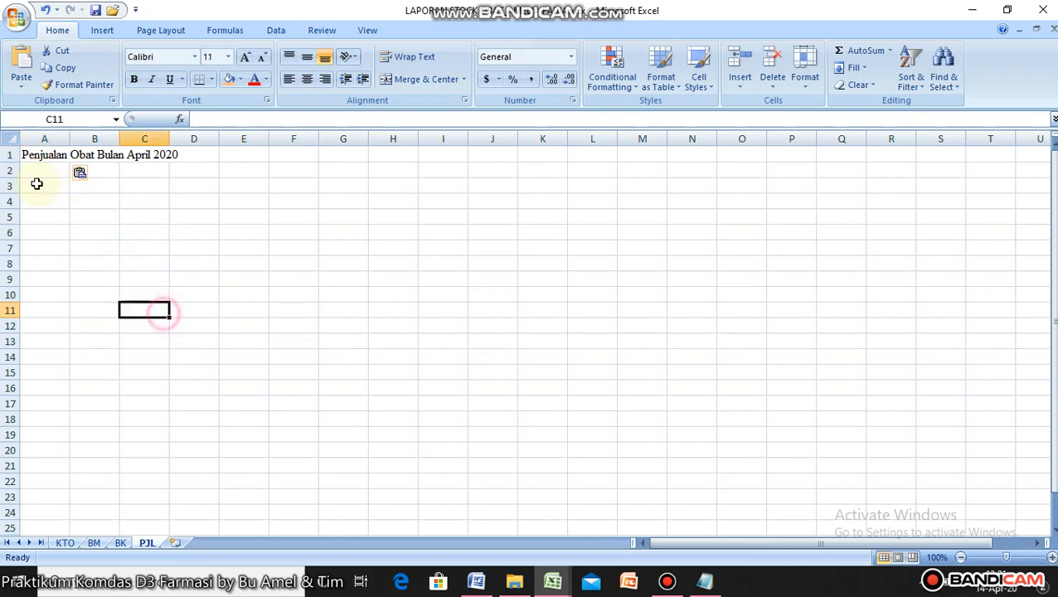
- Copy the sales table's header row from the Word document and paste it into the PJL sheet in Excel, starting at A3
{"action": "left_click", "coordinate": [36, 184]}
{"action": "left_click", "coordinate": [476, 581]}
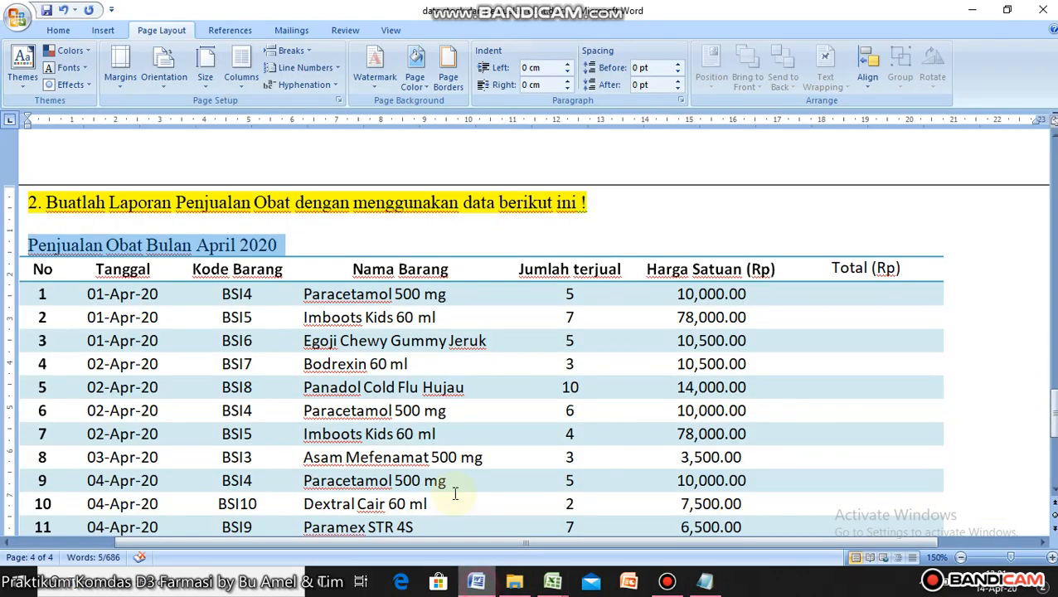
{"action": "left_click_drag", "start_coordinate": [45, 266], "coordinate": [864, 271]}
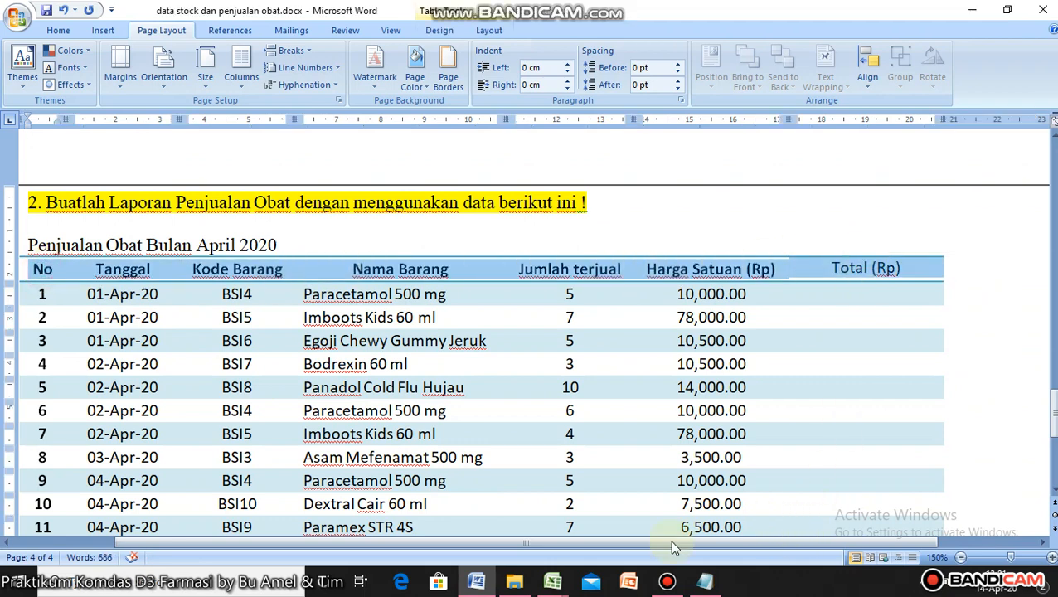
{"action": "left_click", "coordinate": [552, 581]}
{"action": "left_click", "coordinate": [628, 519]}
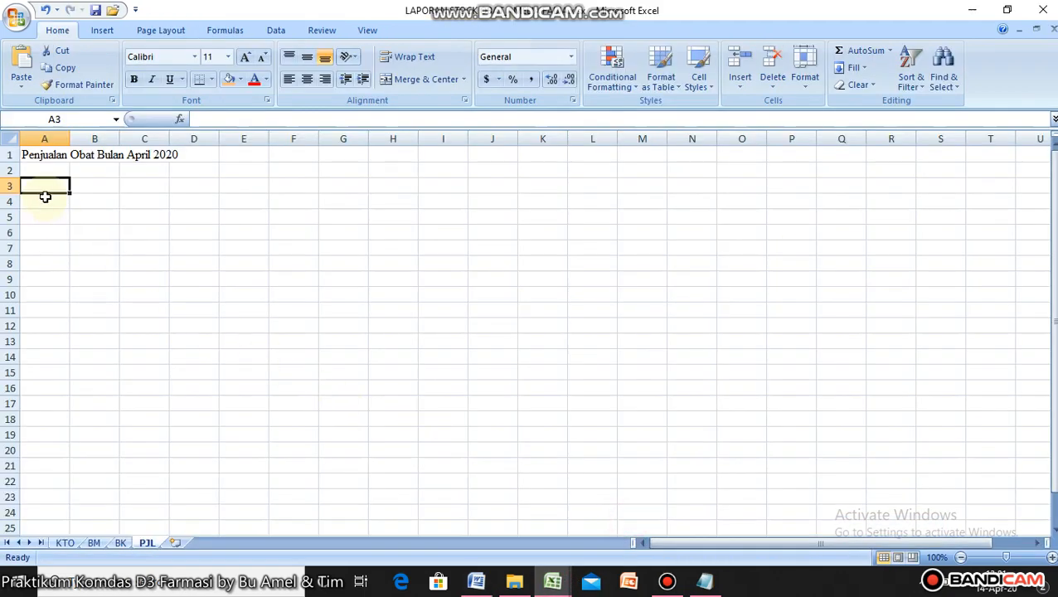
{"action": "key", "text": "ctrl+v"}
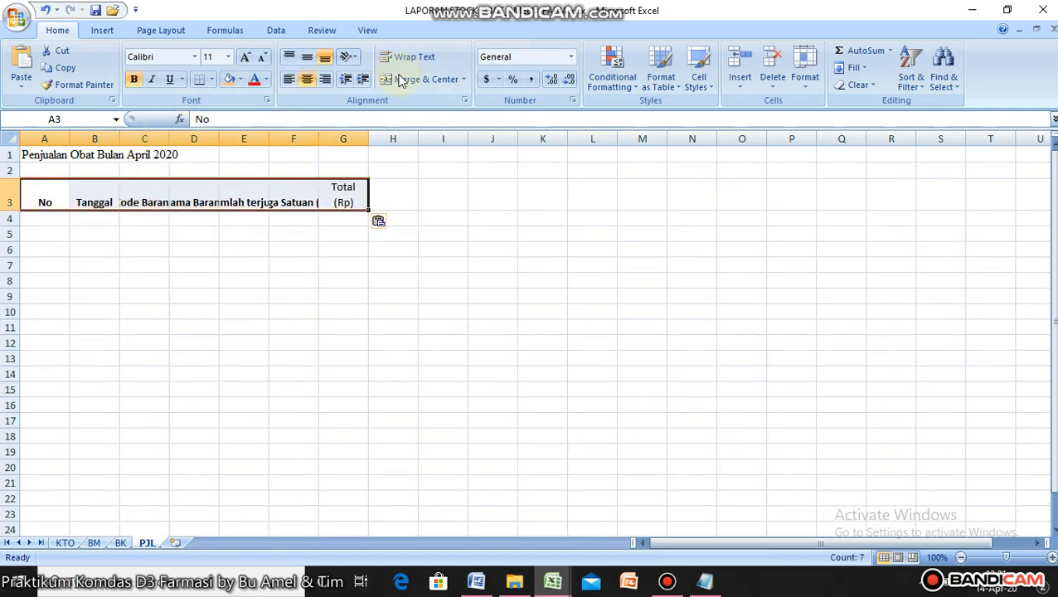
- Centre the header row vertically and widen columns B to G to fit their headings, with extra width for Nama Barang
{"action": "left_click", "coordinate": [306, 57]}
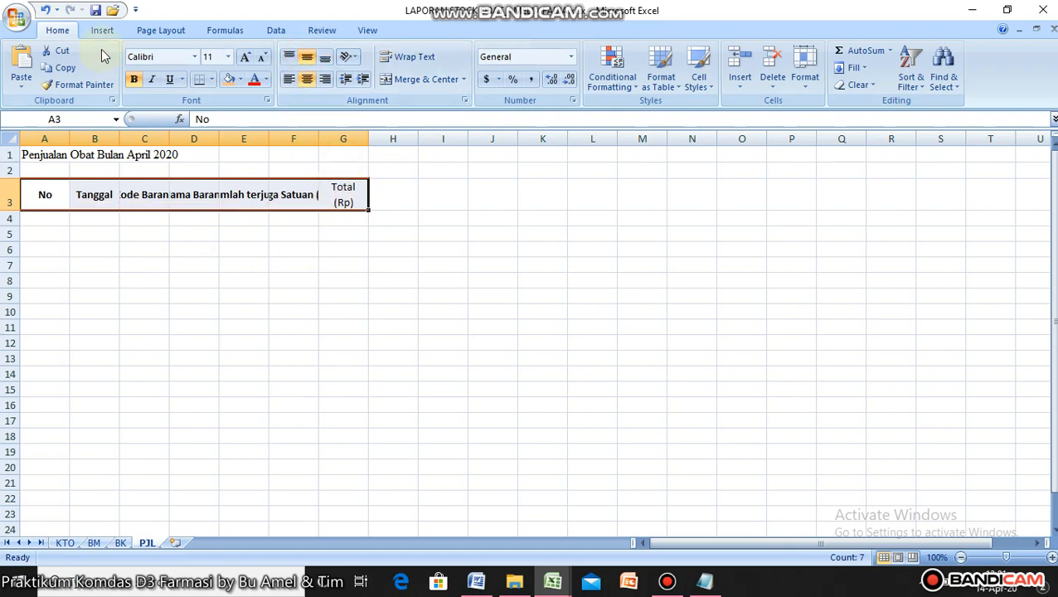
{"action": "left_click", "coordinate": [238, 292]}
{"action": "left_click_drag", "start_coordinate": [118, 138], "coordinate": [509, 138]}
{"action": "double_click", "coordinate": [517, 138]}
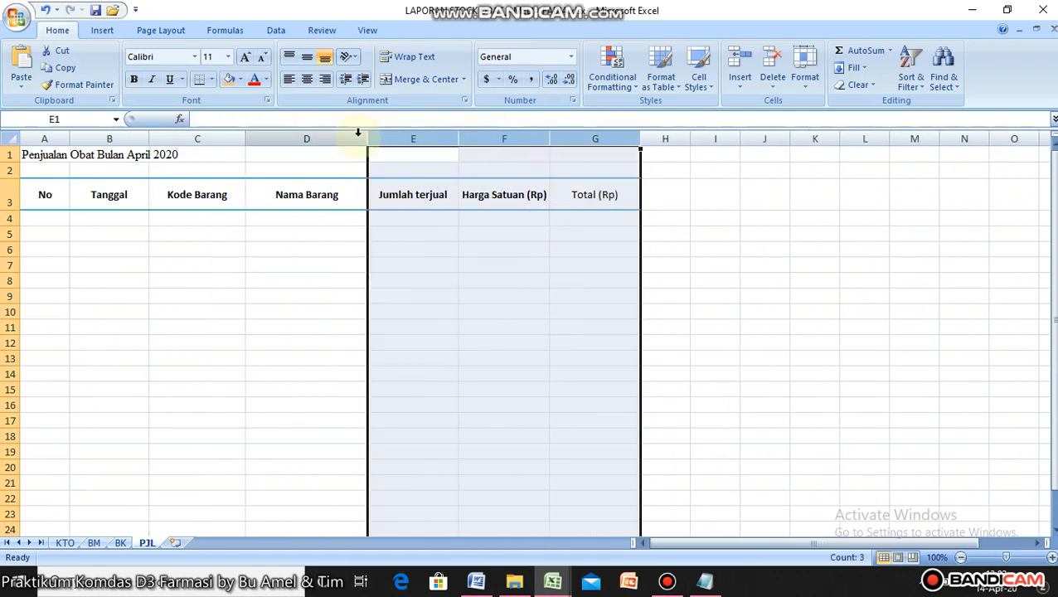
{"action": "left_click", "coordinate": [419, 290]}
{"action": "left_click_drag", "start_coordinate": [369, 144], "coordinate": [417, 147]}
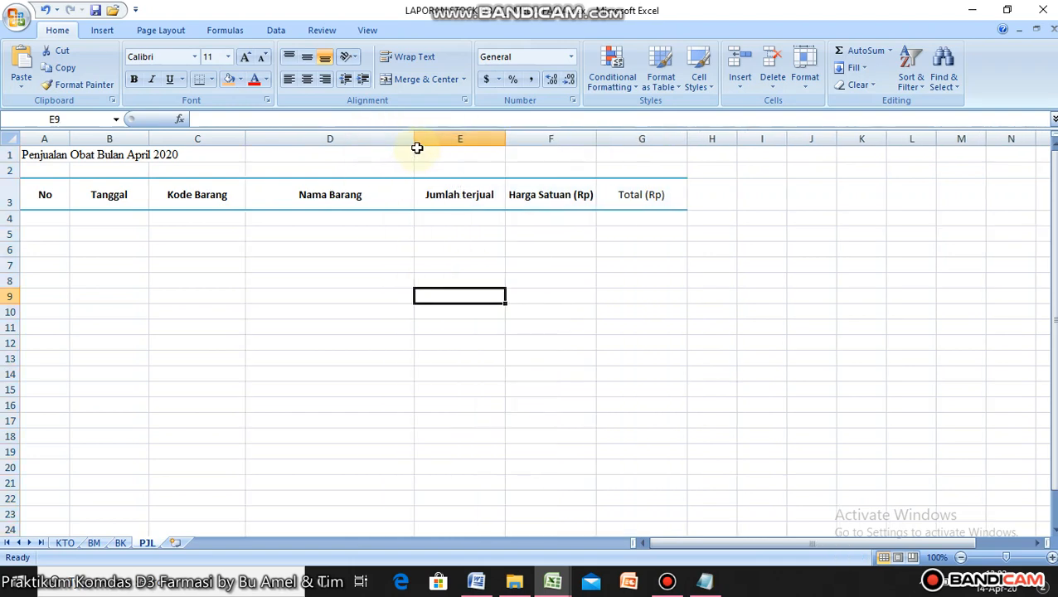
{"action": "left_click", "coordinate": [364, 325]}
- Convert the header range A3:G3 into a table that uses the row as its headers
{"action": "left_click_drag", "start_coordinate": [645, 195], "coordinate": [37, 198]}
{"action": "left_click", "coordinate": [102, 31]}
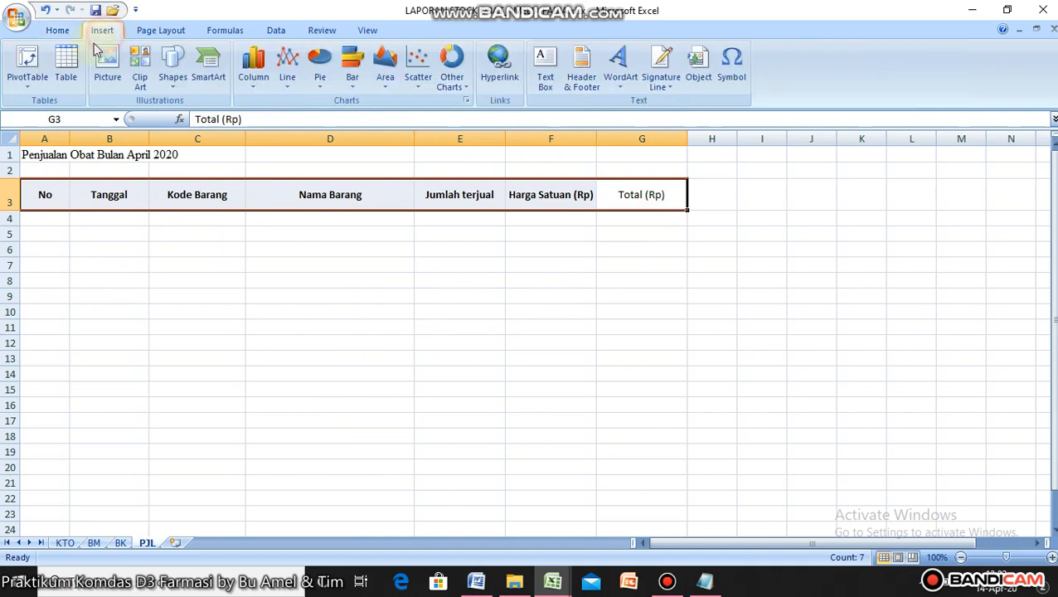
{"action": "left_click", "coordinate": [65, 62]}
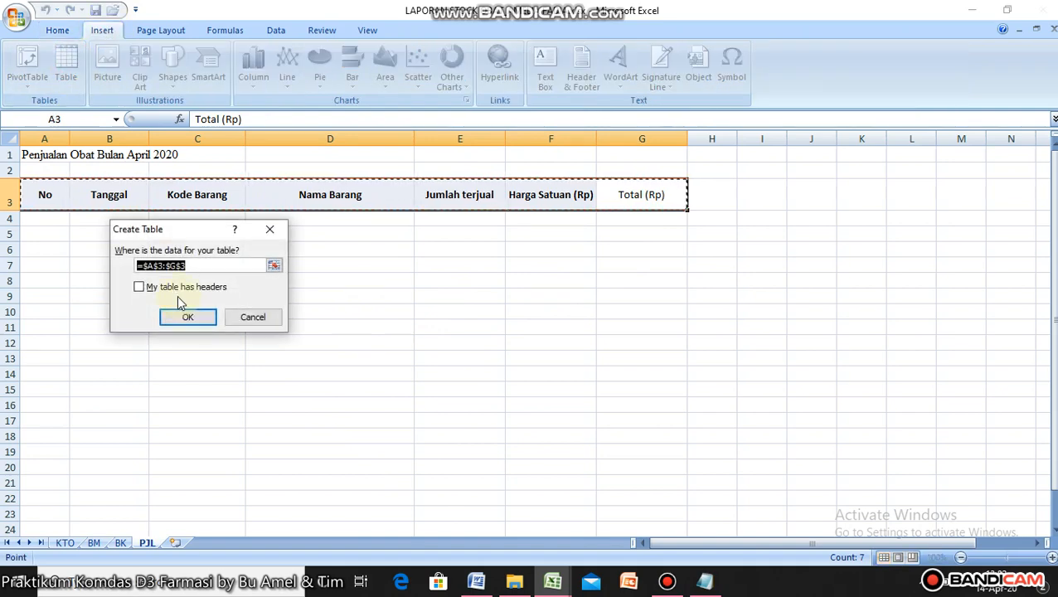
{"action": "left_click", "coordinate": [176, 288]}
{"action": "left_click", "coordinate": [186, 317]}
{"action": "left_click", "coordinate": [341, 312]}
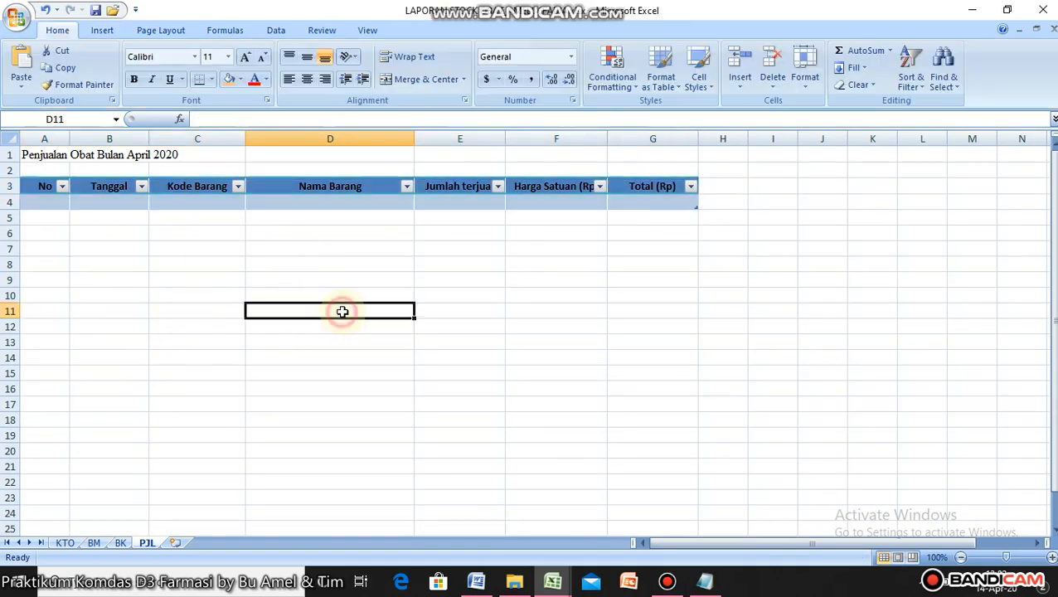
- Apply the light aqua banded style from the first row of Light table styles to the new table
{"action": "left_click_drag", "start_coordinate": [39, 191], "coordinate": [655, 197]}
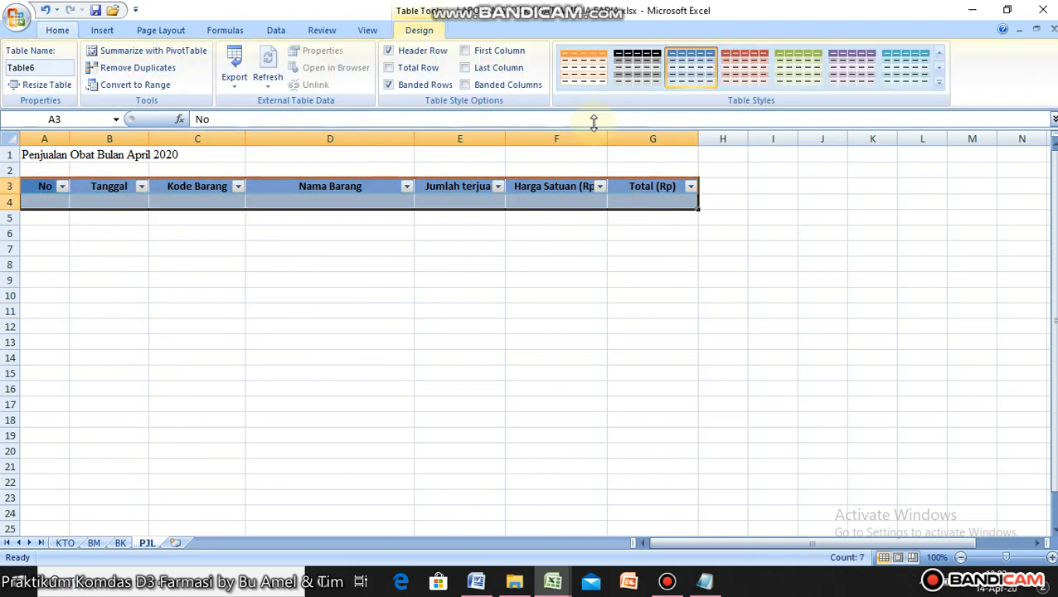
{"action": "left_click", "coordinate": [939, 84]}
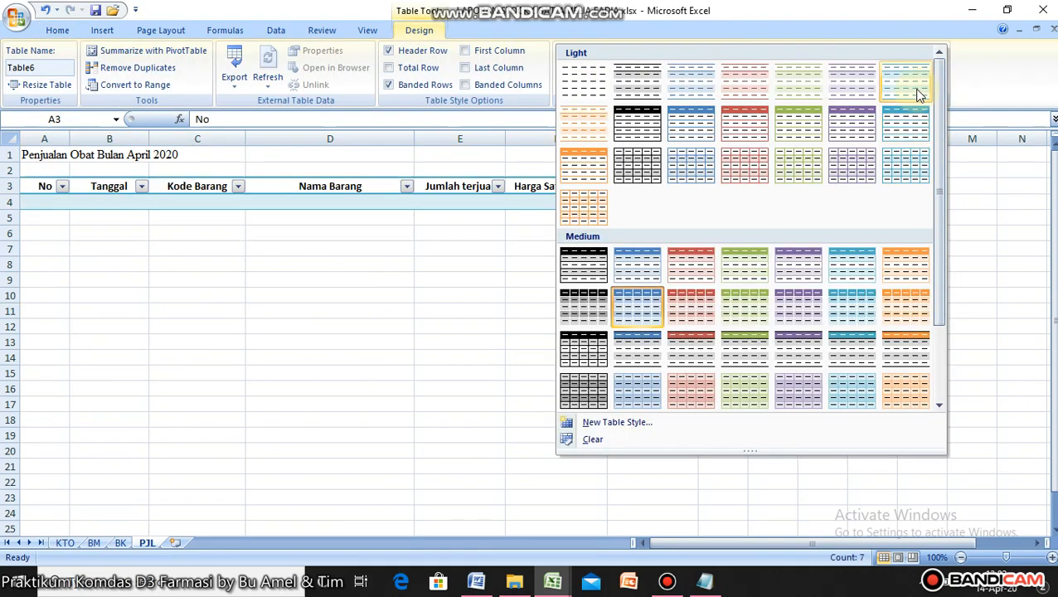
{"action": "left_click", "coordinate": [916, 94]}
{"action": "left_click", "coordinate": [173, 278]}
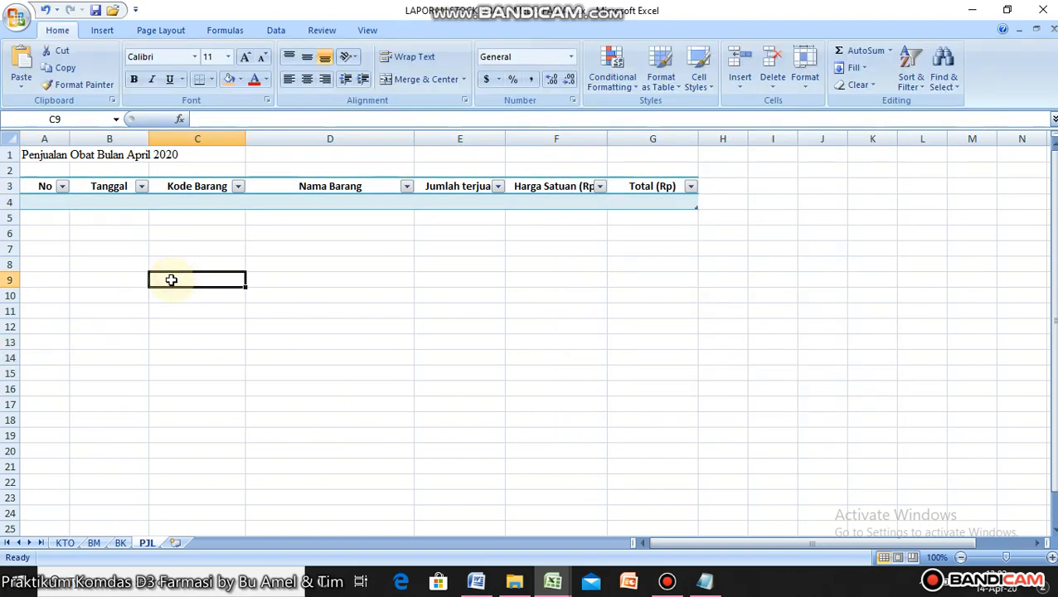
- Check the rows of the sales table in Word, and enter 1 in cell A4 of the PJL sheet in Excel
{"action": "left_click", "coordinate": [476, 581]}
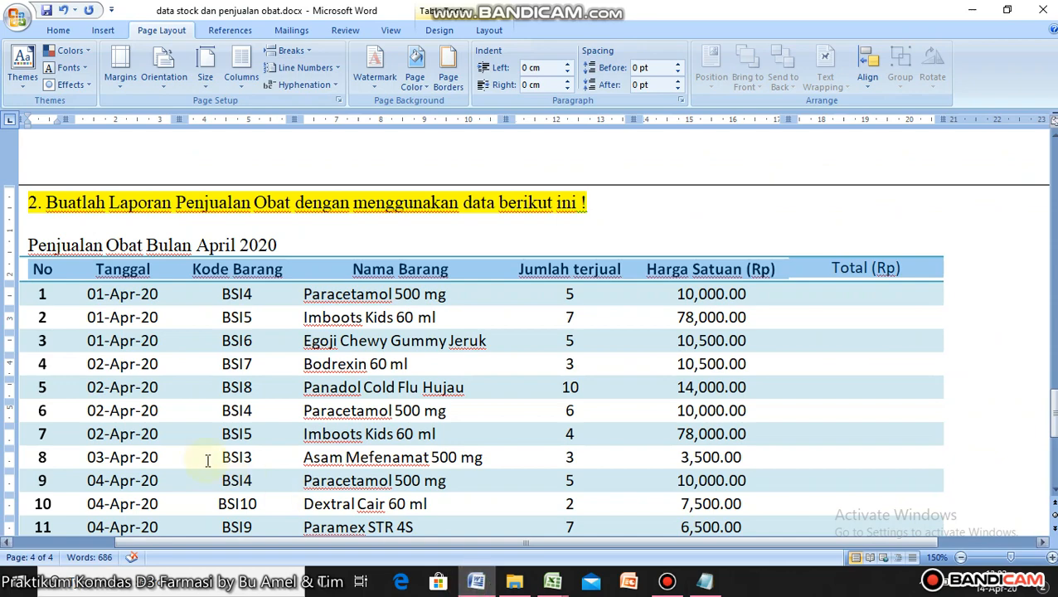
{"action": "scroll", "coordinate": [190, 481], "scroll_direction": "down", "scroll_amount": 5}
{"action": "scroll", "coordinate": [176, 453], "scroll_direction": "up", "scroll_amount": 3}
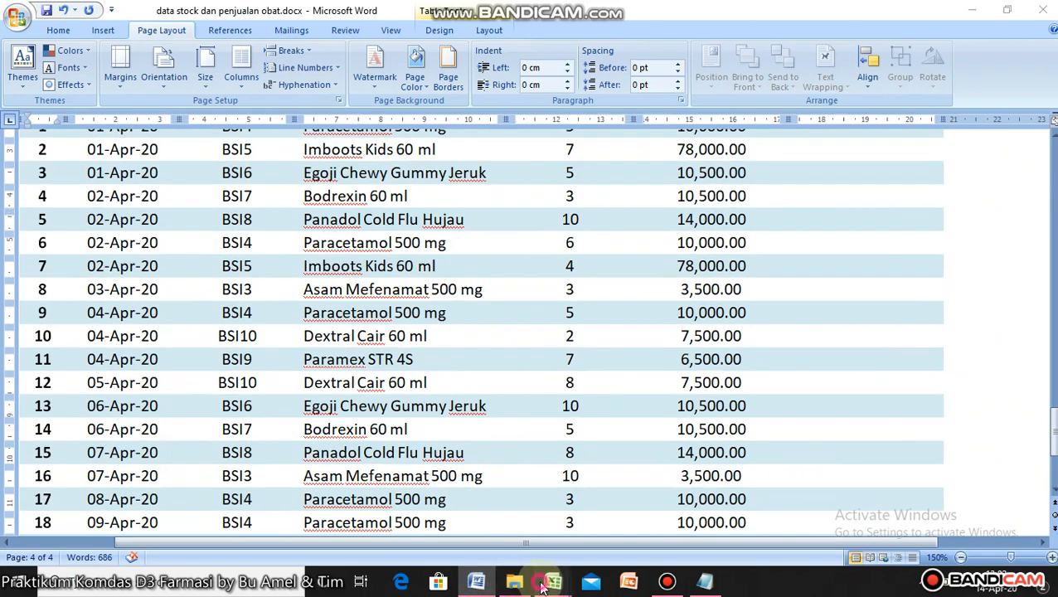
{"action": "mouse_move", "coordinate": [552, 581]}
{"action": "left_click", "coordinate": [560, 545]}
{"action": "left_click", "coordinate": [48, 207]}
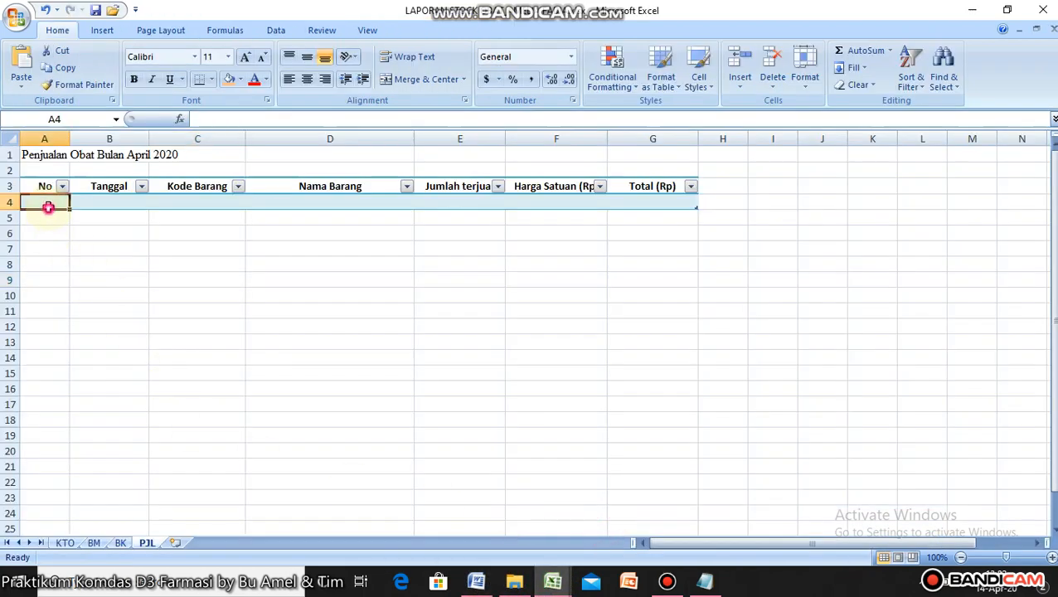
{"action": "type", "text": "1"}
{"action": "left_click", "coordinate": [52, 260]}
{"action": "left_click", "coordinate": [40, 203]}
- Continue the No column's numbering from 2 in A5 to 20 in A23 and centre the numbers horizontally
{"action": "left_click", "coordinate": [50, 221]}
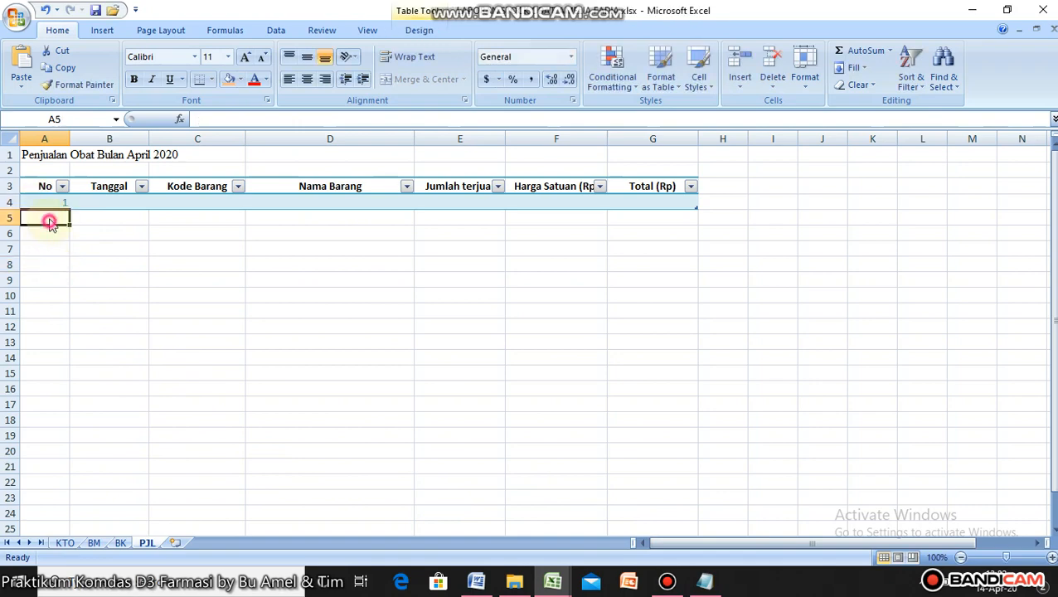
{"action": "type", "text": "2"}
{"action": "left_click", "coordinate": [97, 326]}
{"action": "left_click", "coordinate": [58, 214]}
{"action": "left_click_drag", "start_coordinate": [57, 204], "coordinate": [52, 512]}
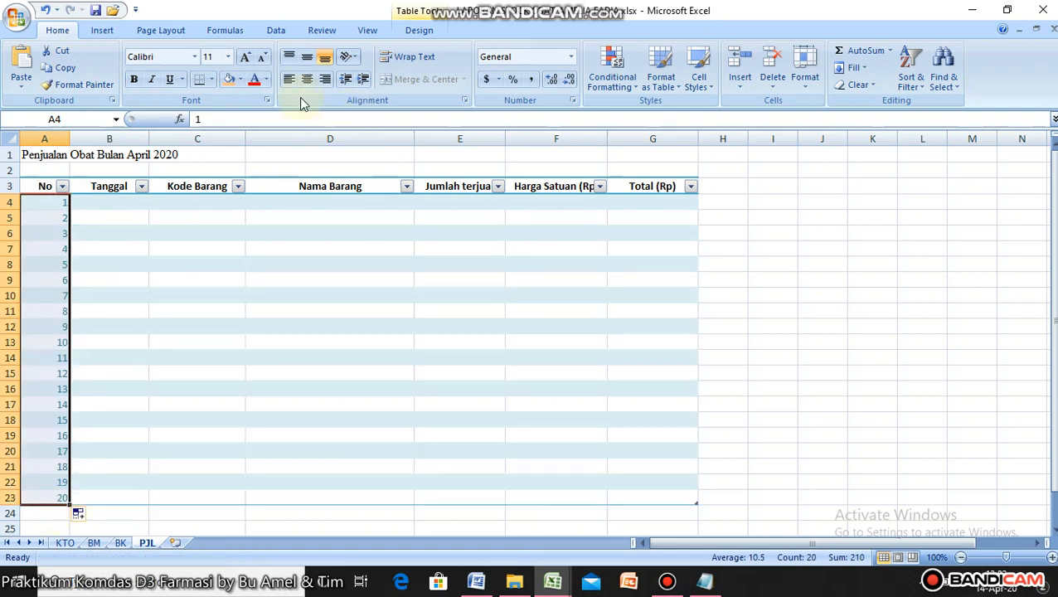
{"action": "left_click", "coordinate": [307, 79]}
{"action": "left_click", "coordinate": [224, 373]}
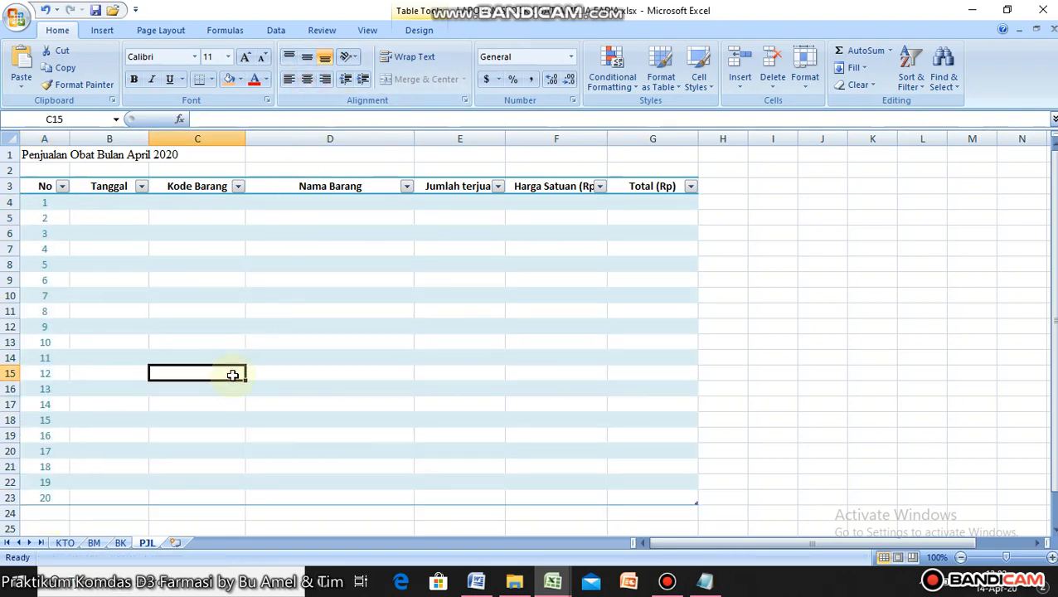
- Switch to Notepad and clear the old list of prices from the untitled note
{"action": "left_click", "coordinate": [726, 585]}
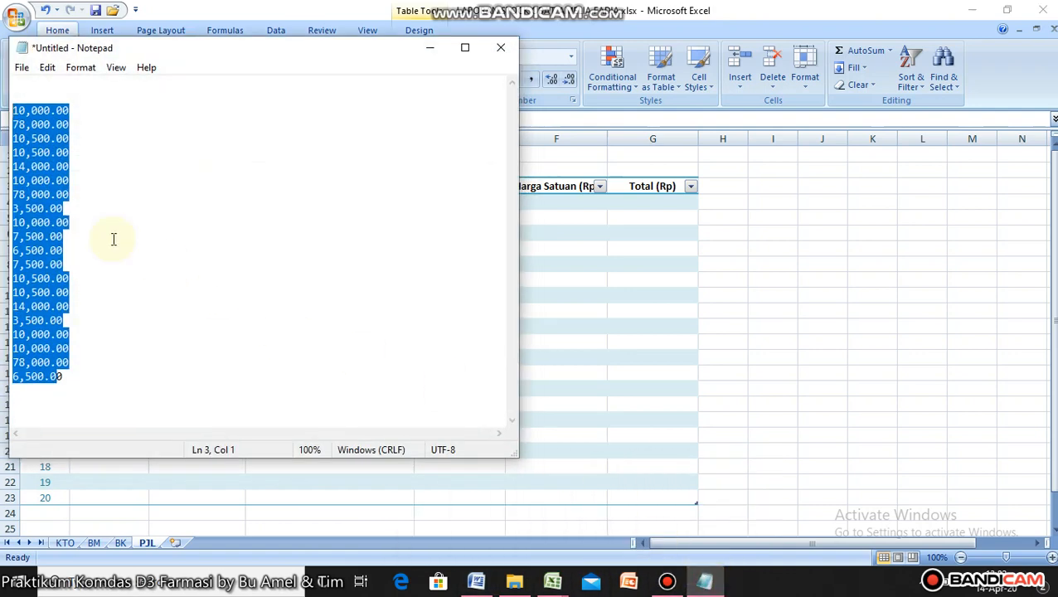
{"action": "key", "text": "Delete"}
{"action": "key", "text": "Delete"}
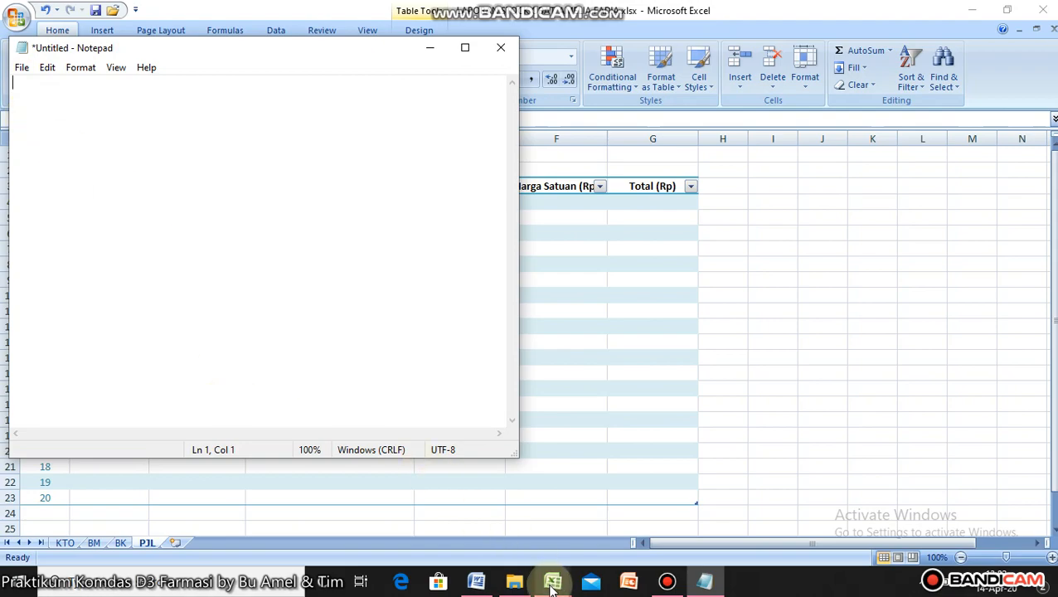
- Copy all 20 Tanggal dates from the sales table in Word and paste them into the empty Notepad note
{"action": "left_click", "coordinate": [476, 582]}
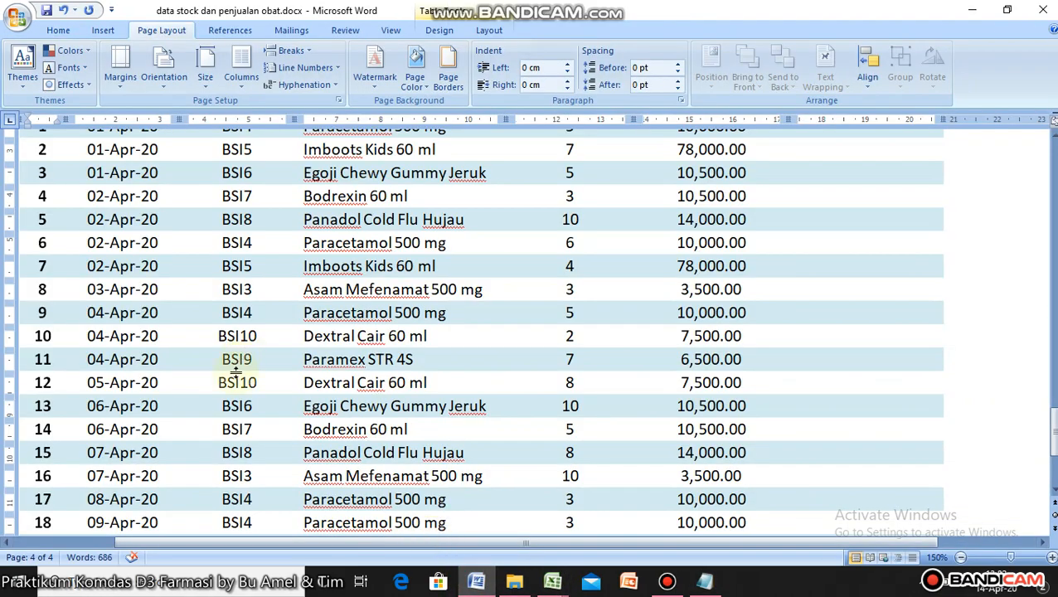
{"action": "scroll", "coordinate": [177, 412], "scroll_direction": "up", "scroll_amount": 5}
{"action": "scroll", "coordinate": [165, 390], "scroll_direction": "down", "scroll_amount": 2}
{"action": "left_click_drag", "start_coordinate": [147, 354], "coordinate": [146, 395]}
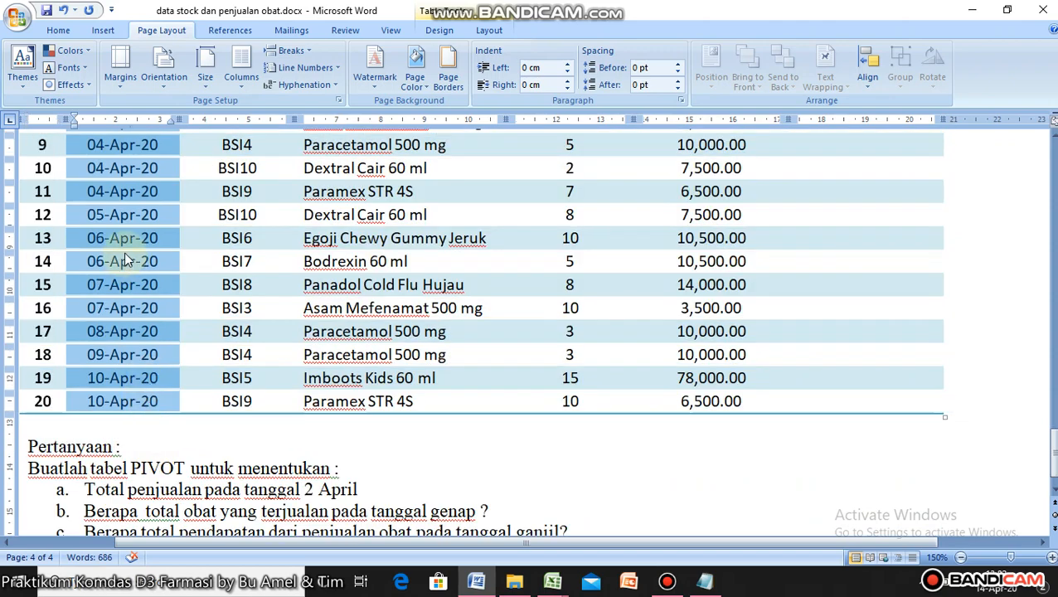
{"action": "left_click", "coordinate": [705, 582]}
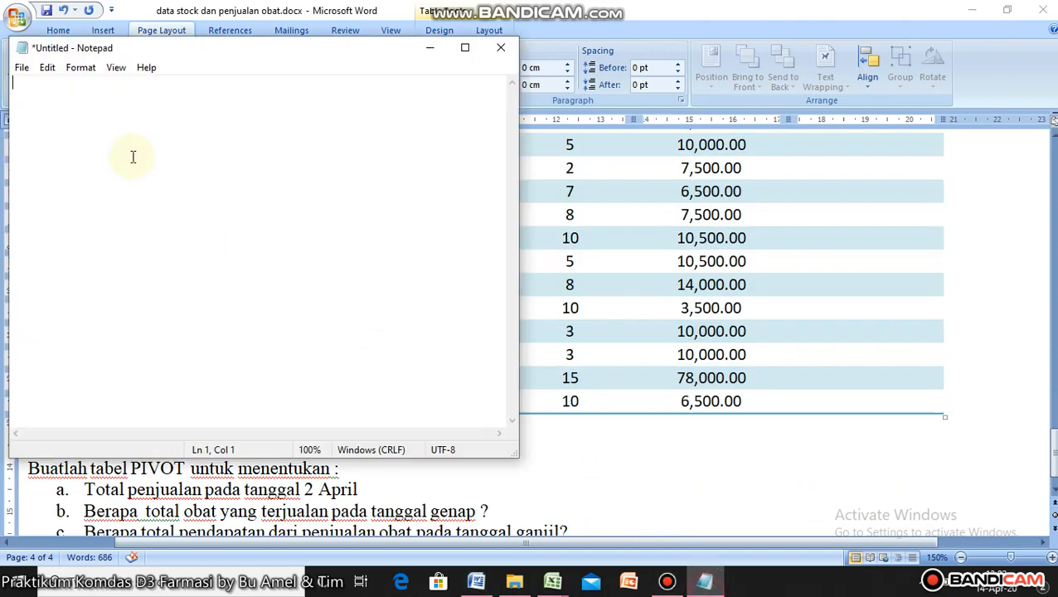
{"action": "type", "text": "01-Apr-20 01-Apr-20 01-Apr-20 02-Apr-20 02-Apr-20 02-Apr-20 02-Apr-20 03-Apr-20 04-Apr-20 04-Apr-20 04-Apr-20 05-Apr-20 06-Apr-20 06-Apr-20 07-Apr-20 07-Apr-20 08-Apr-20 09-Apr-20 10-Apr-20 10-Apr-20"}
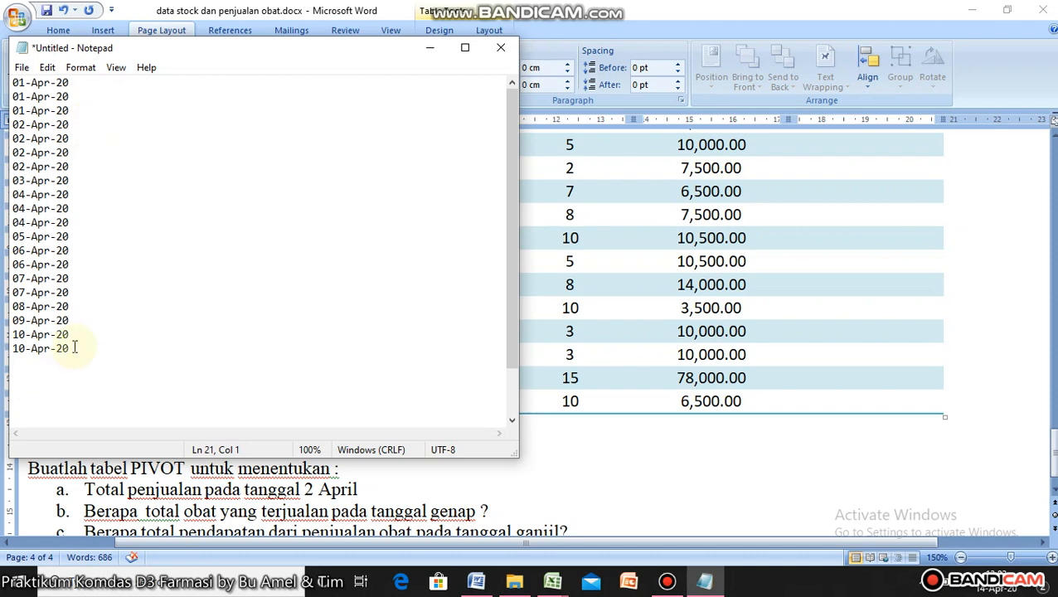
- Cut the dates from Notepad and paste them into the Tanggal column of the Excel PJL sheet, starting at B4
{"action": "left_click_drag", "start_coordinate": [76, 348], "coordinate": [12, 82]}
{"action": "right_click", "coordinate": [44, 137]}
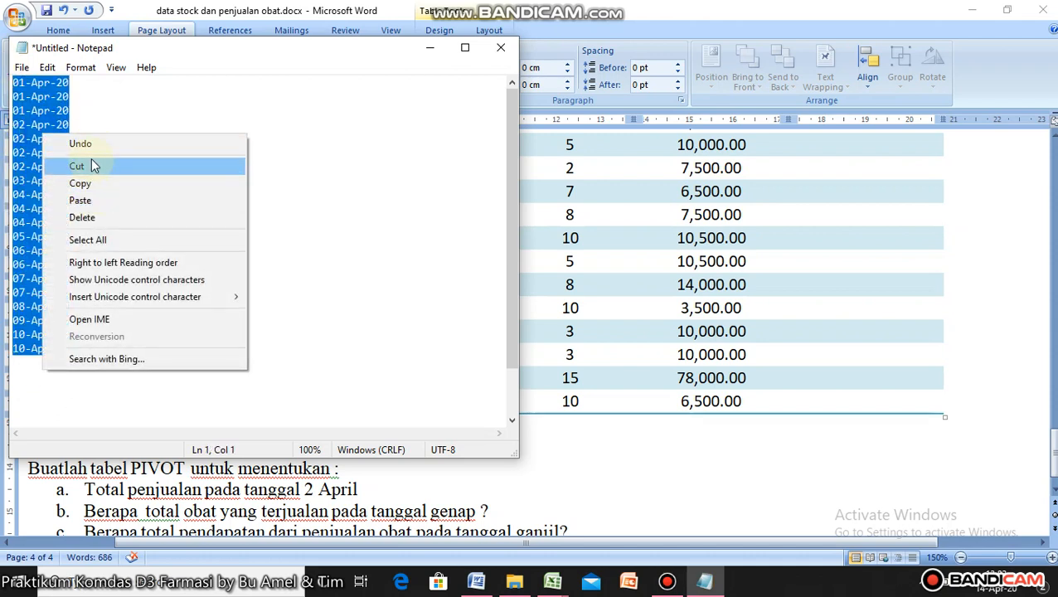
{"action": "left_click", "coordinate": [92, 164]}
{"action": "mouse_move", "coordinate": [554, 585]}
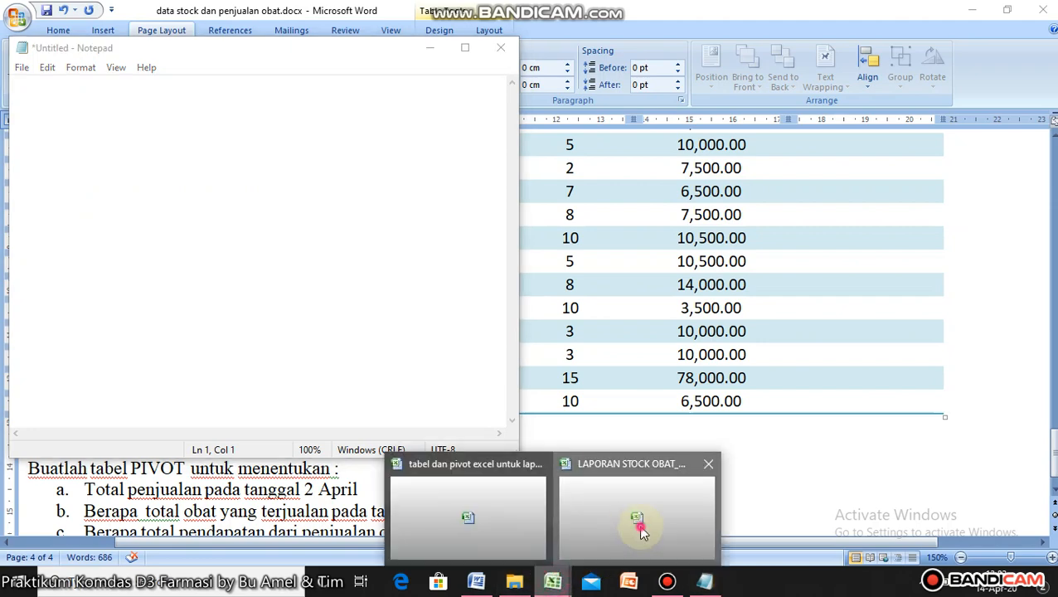
{"action": "left_click", "coordinate": [632, 526]}
{"action": "left_click", "coordinate": [133, 208]}
{"action": "key", "text": "ctrl+v"}
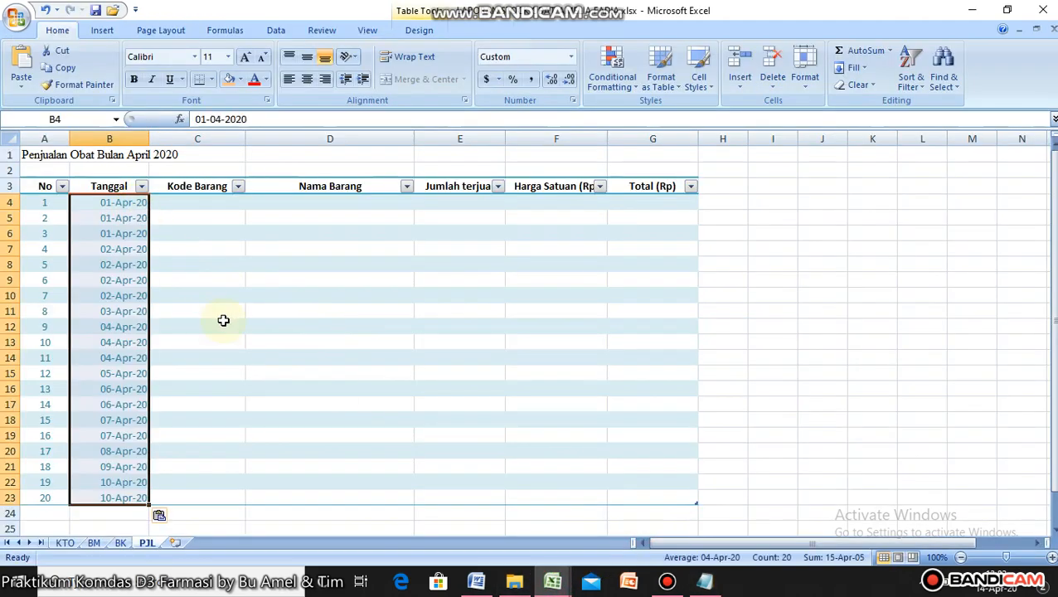
{"action": "left_click", "coordinate": [237, 351]}
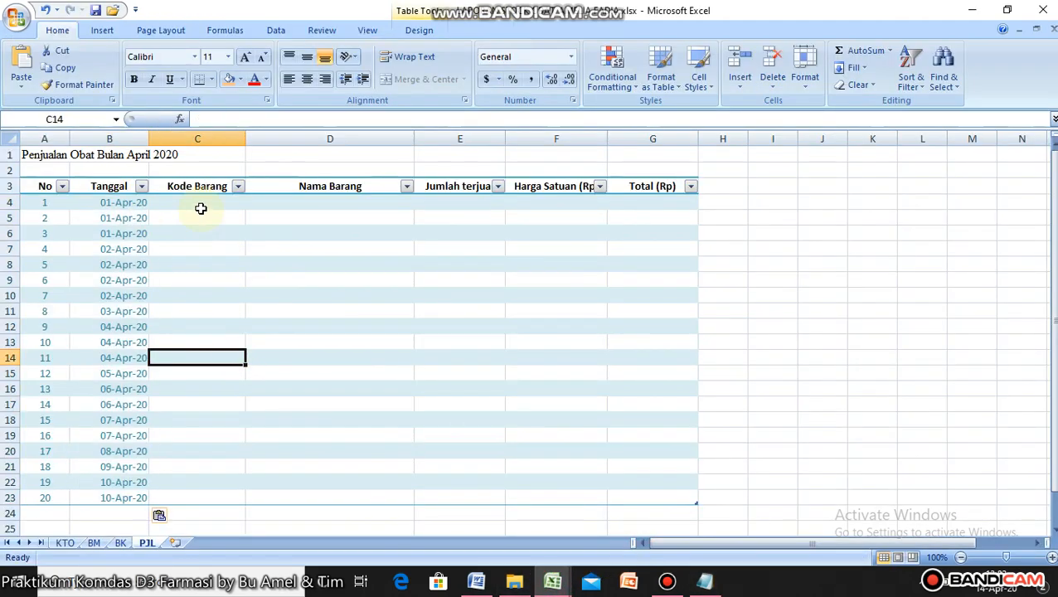
- Start a VLOOKUP formula in D4 under Nama Barang, with the same row's Kode Barang cell C4 as the lookup value
{"action": "left_click", "coordinate": [267, 201]}
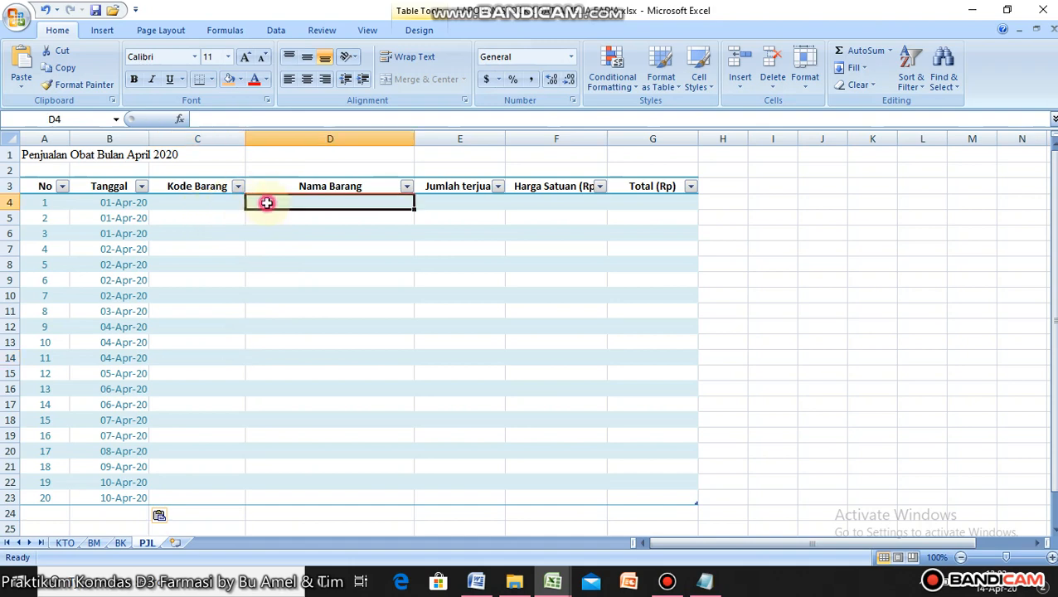
{"action": "left_click", "coordinate": [199, 207]}
{"action": "left_click", "coordinate": [317, 202]}
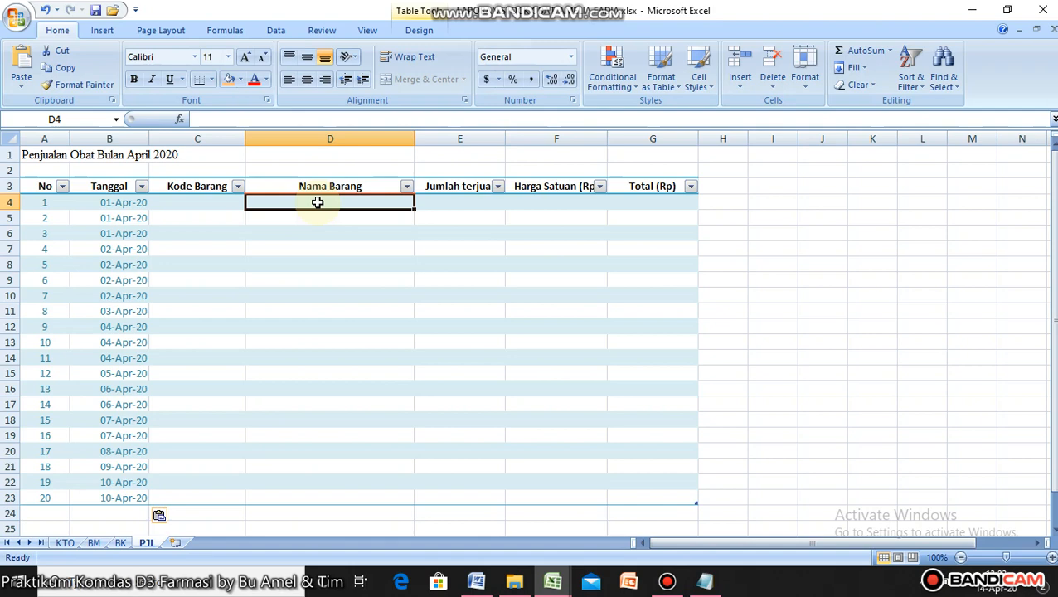
{"action": "type", "text": "="}
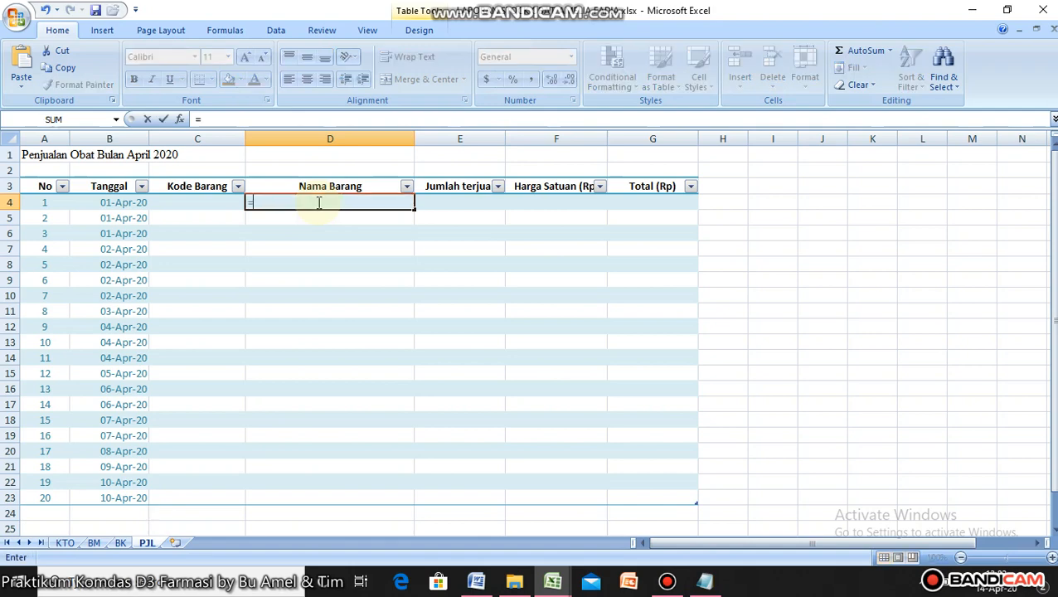
{"action": "type", "text": "V"}
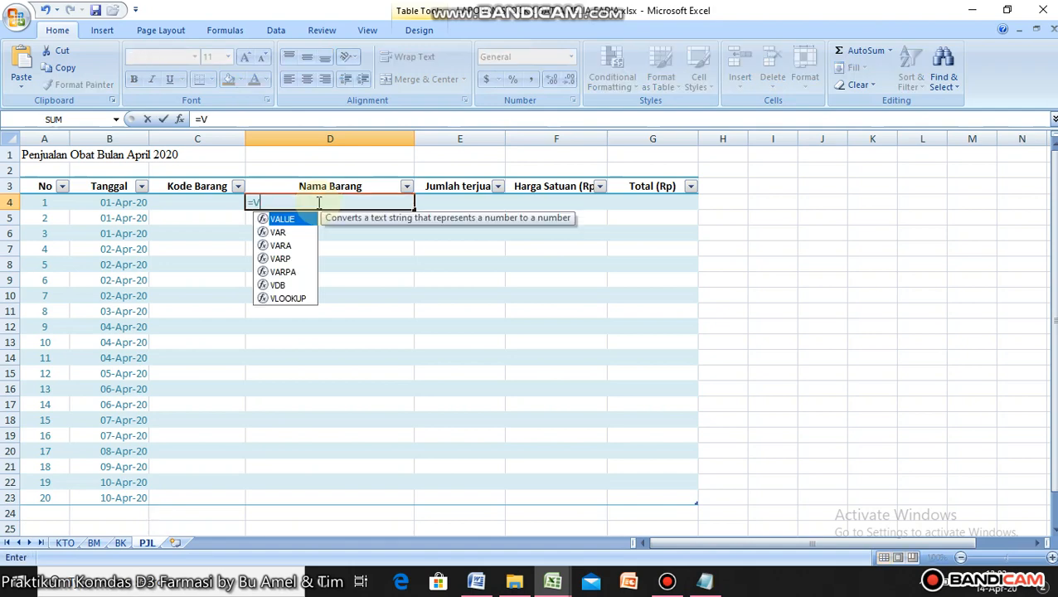
{"action": "double_click", "coordinate": [301, 297]}
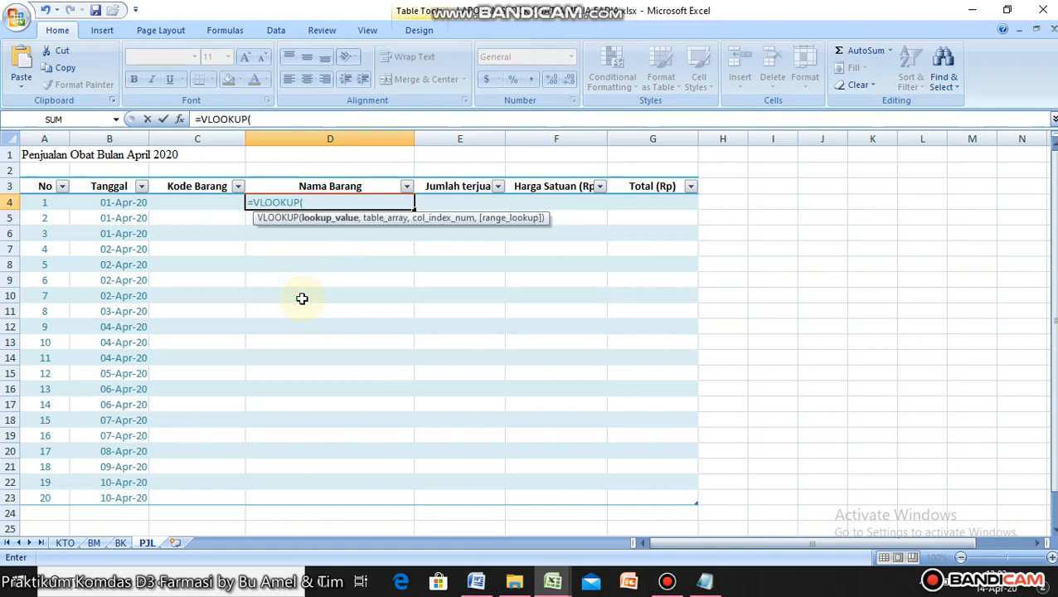
{"action": "left_click", "coordinate": [191, 201]}
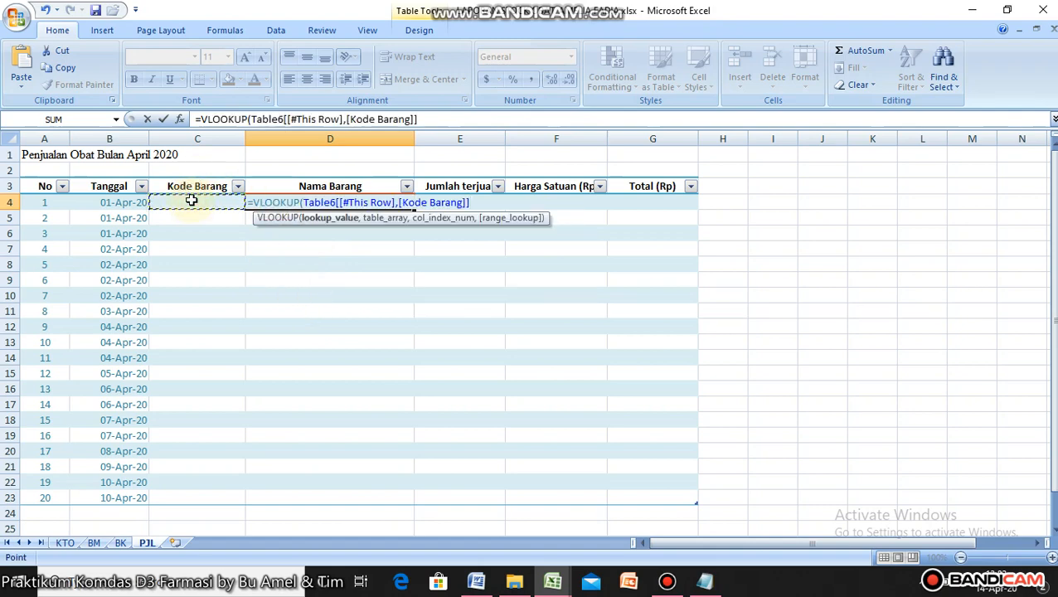
{"action": "type", "text": ","}
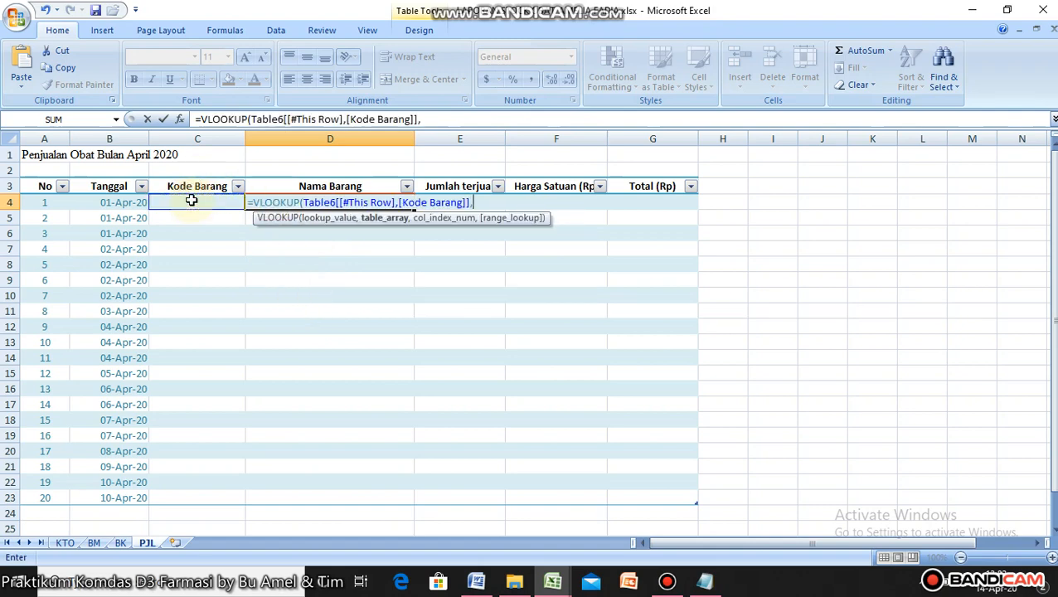
- Complete the VLOOKUP with the Kode Barang and Nama Barang data on the KTO sheet as table array, column index 2 and FALSE
{"action": "left_click", "coordinate": [66, 544]}
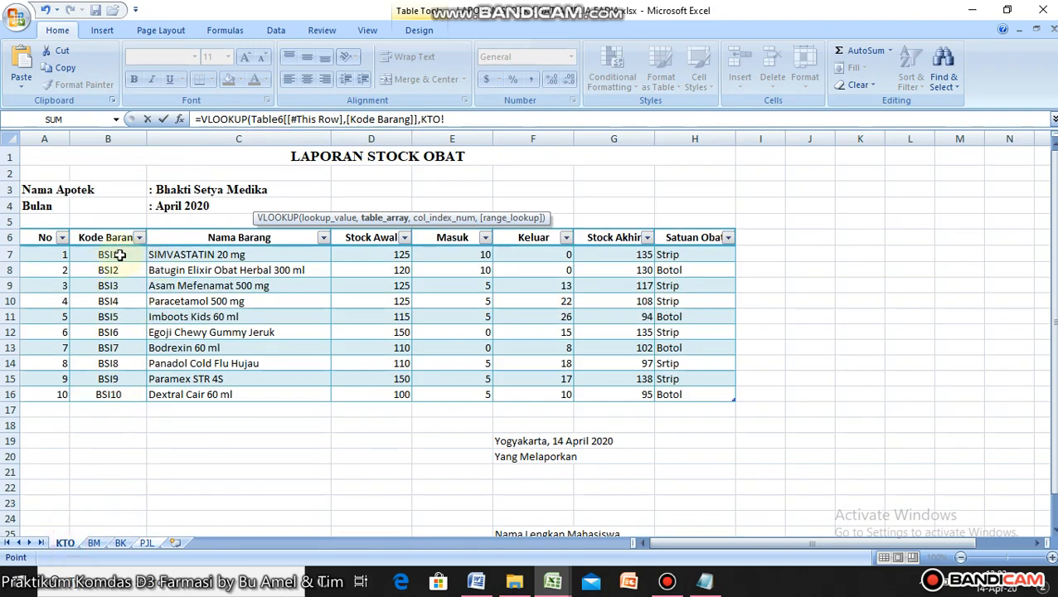
{"action": "left_click_drag", "start_coordinate": [120, 256], "coordinate": [243, 394]}
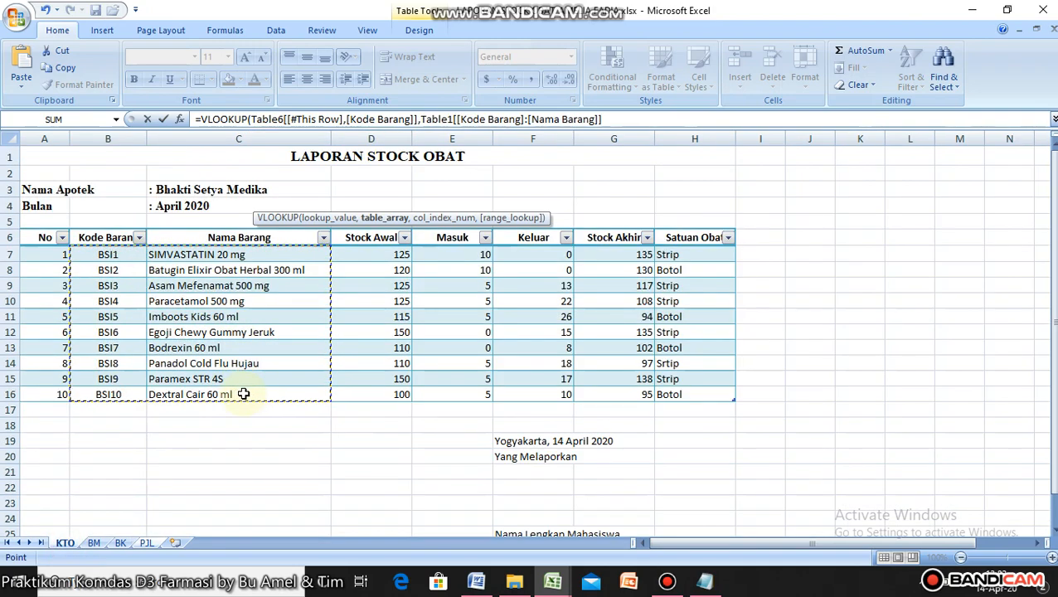
{"action": "type", "text": ","}
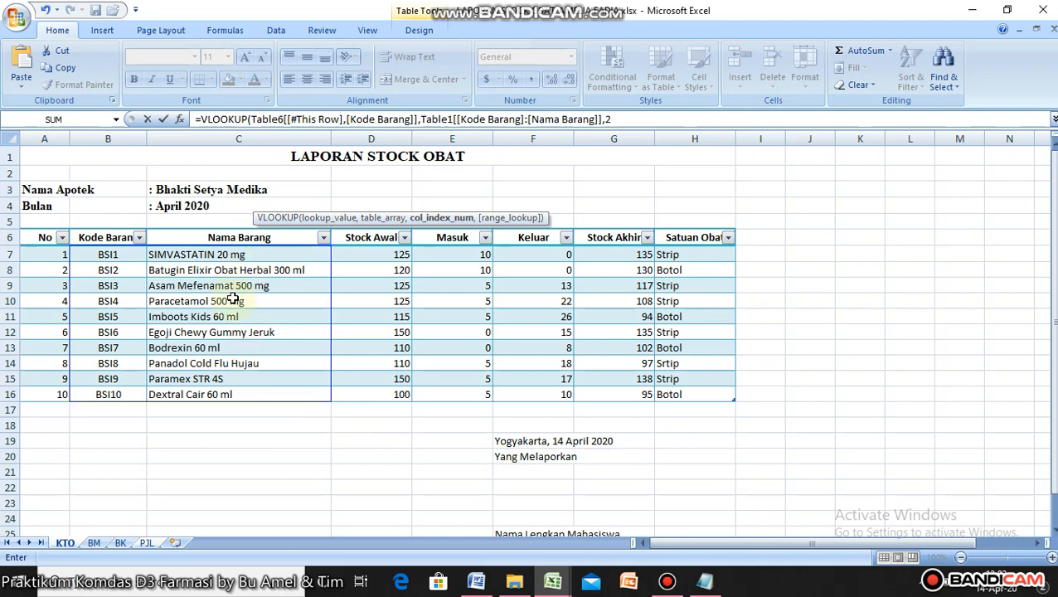
{"action": "type", "text": "2,FA"}
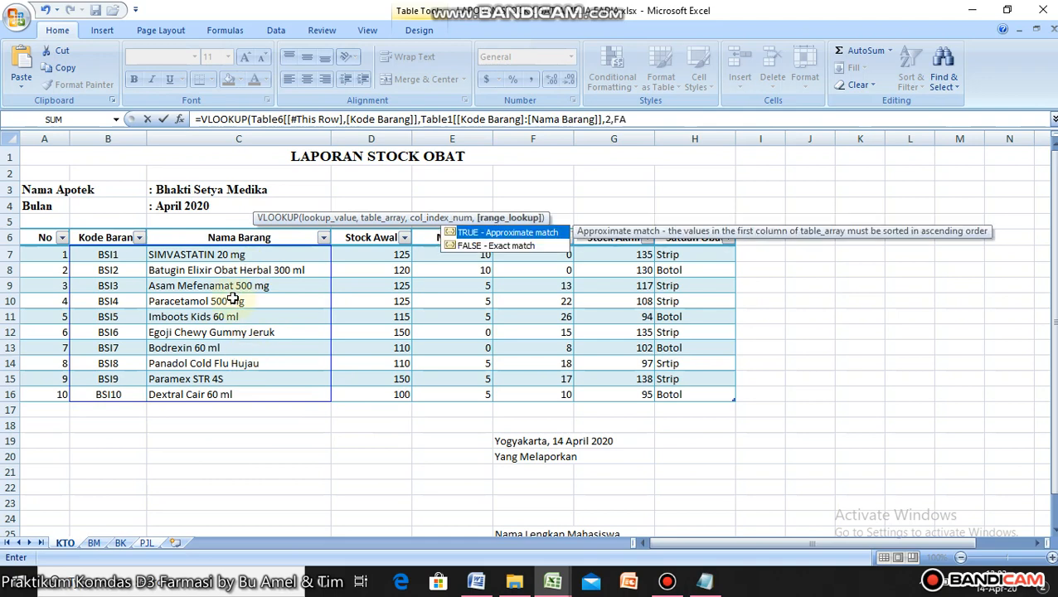
{"action": "type", "text": "LSE)"}
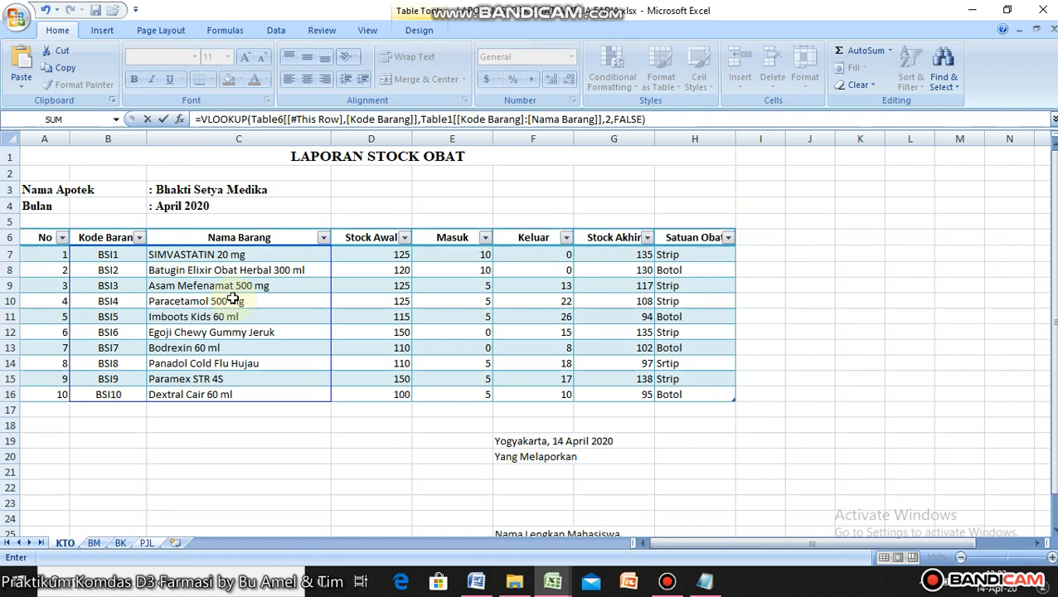
{"action": "key", "text": "Return"}
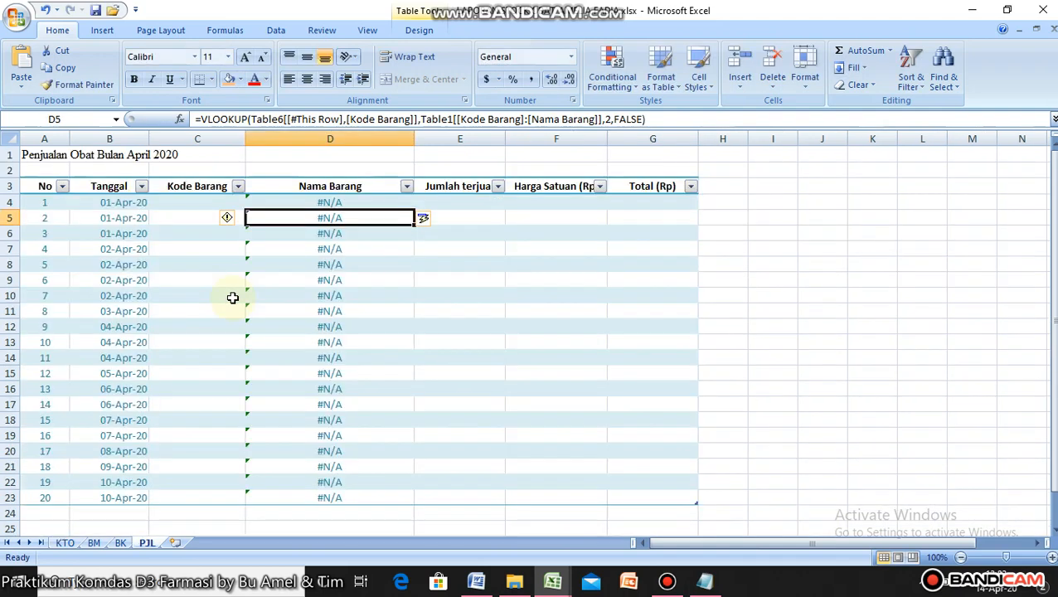
- Copy all 20 Kode Barang codes from the sales table in Word and paste them into the empty Notepad note
{"action": "left_click", "coordinate": [205, 203]}
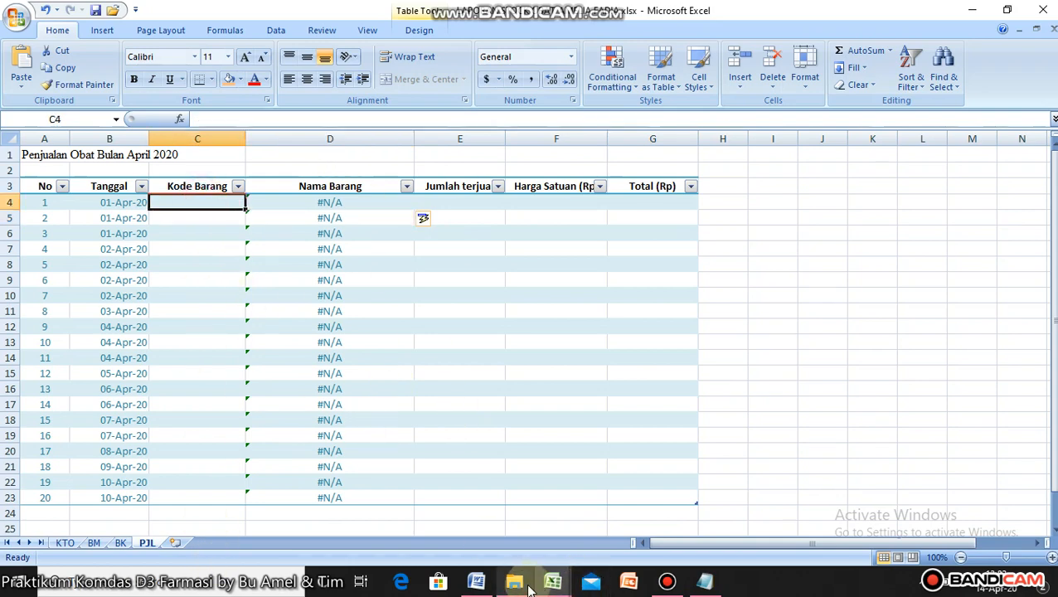
{"action": "left_click", "coordinate": [476, 578]}
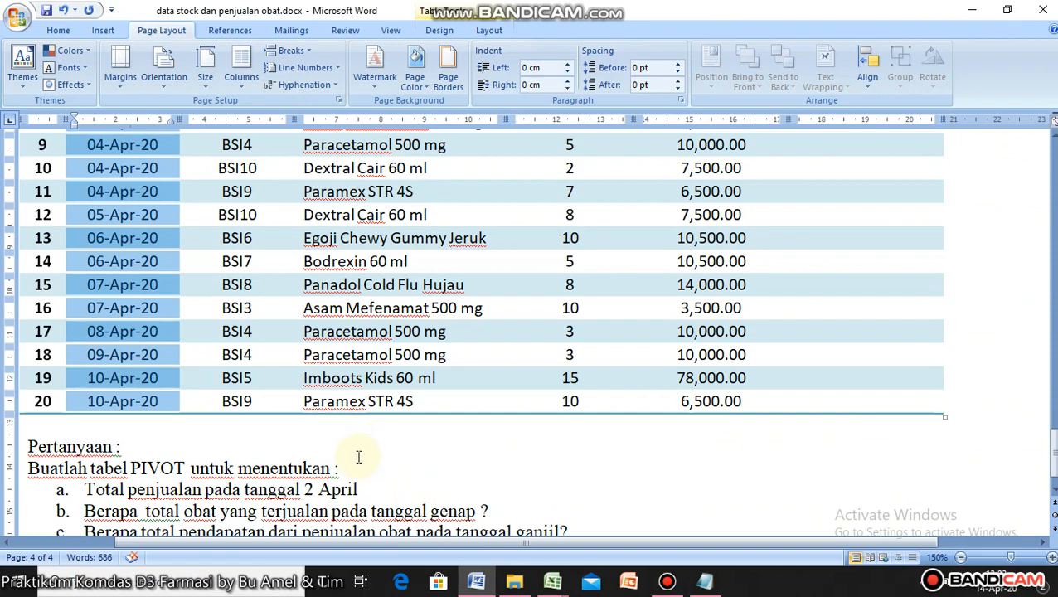
{"action": "scroll", "coordinate": [358, 457], "scroll_direction": "up", "scroll_amount": 10}
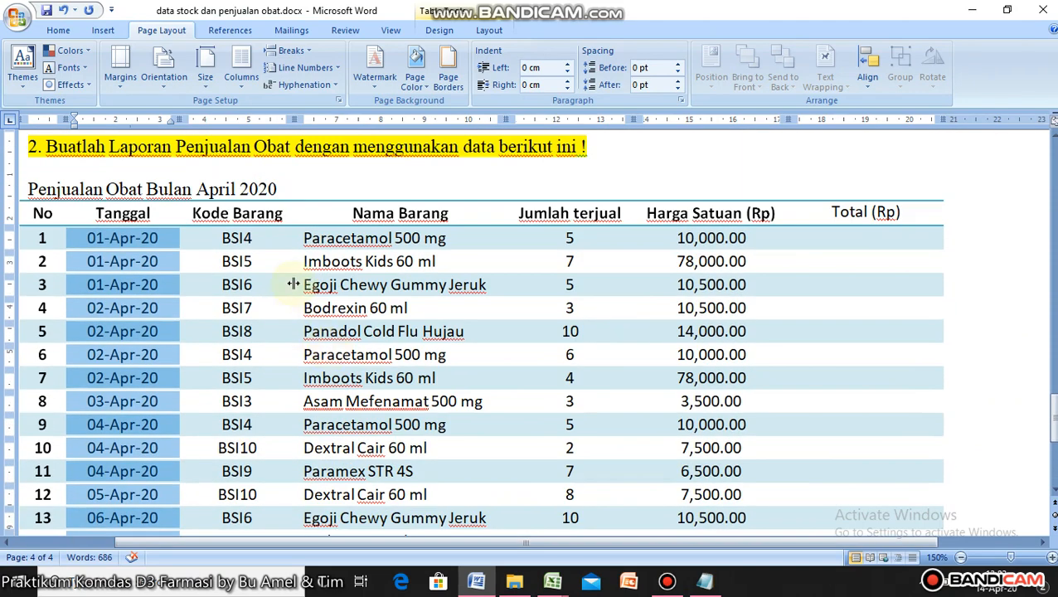
{"action": "left_click_drag", "start_coordinate": [271, 241], "coordinate": [265, 401]}
{"action": "key", "text": "ctrl+c"}
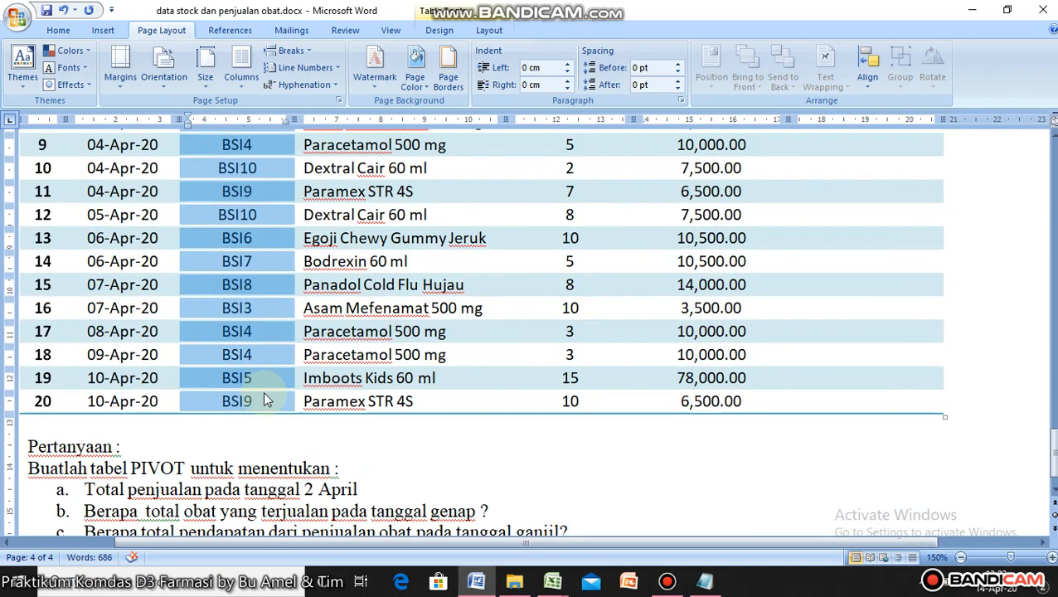
{"action": "left_click", "coordinate": [705, 580]}
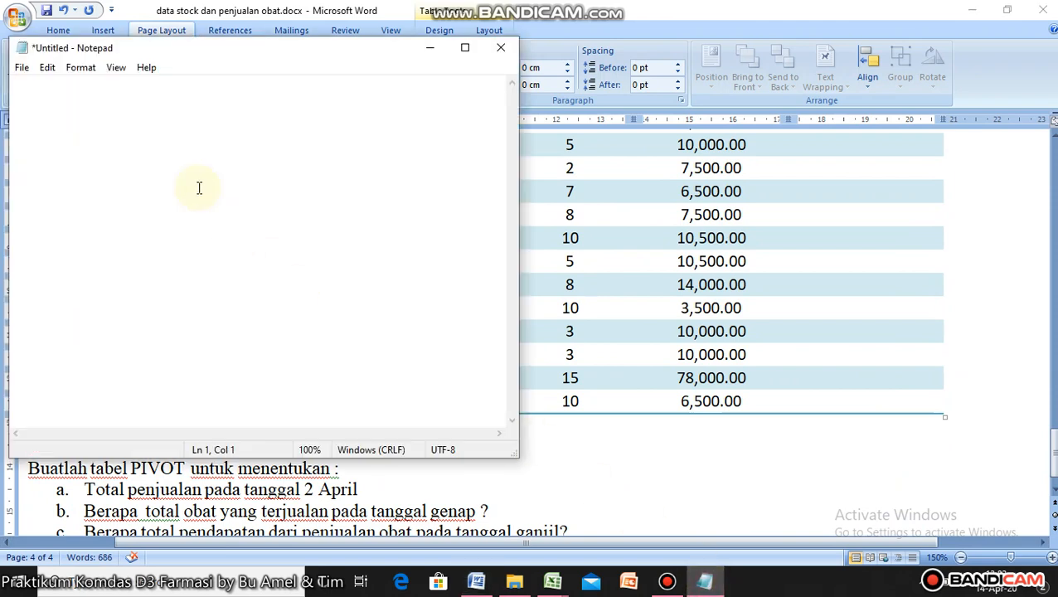
{"action": "key", "text": "ctrl+v"}
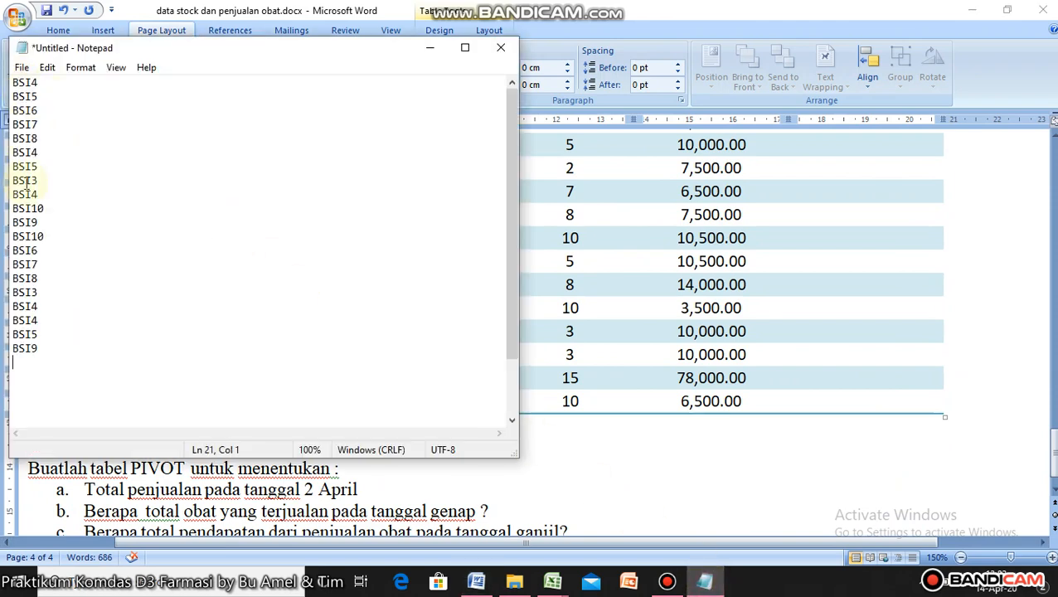
- Cut the item codes from Notepad and paste them into the Kode Barang column of the Excel PJL sheet, starting at C4
{"action": "left_click_drag", "start_coordinate": [44, 355], "coordinate": [13, 83]}
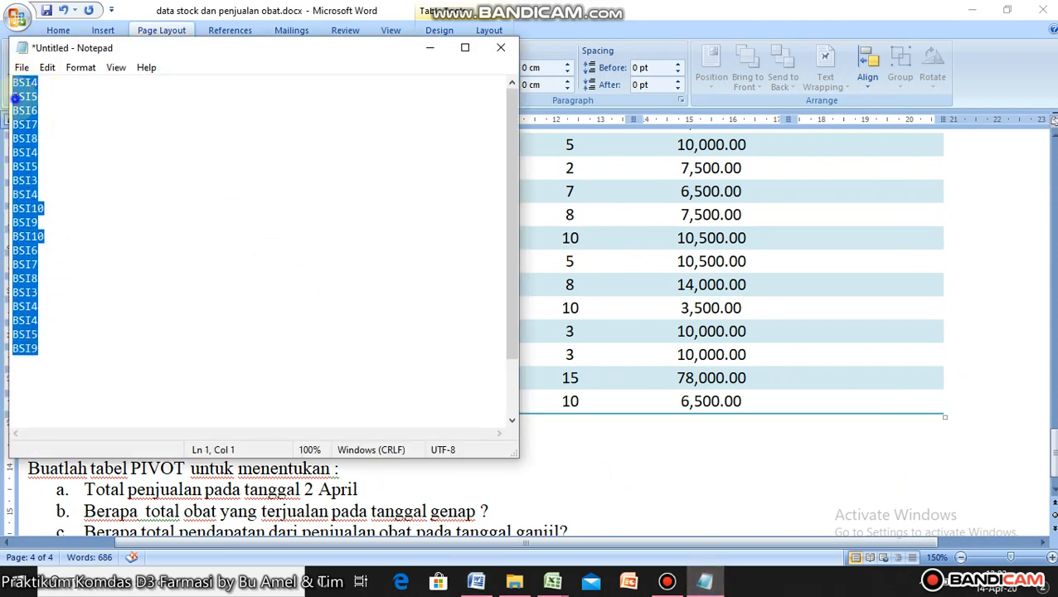
{"action": "right_click", "coordinate": [15, 101]}
{"action": "left_click", "coordinate": [53, 133]}
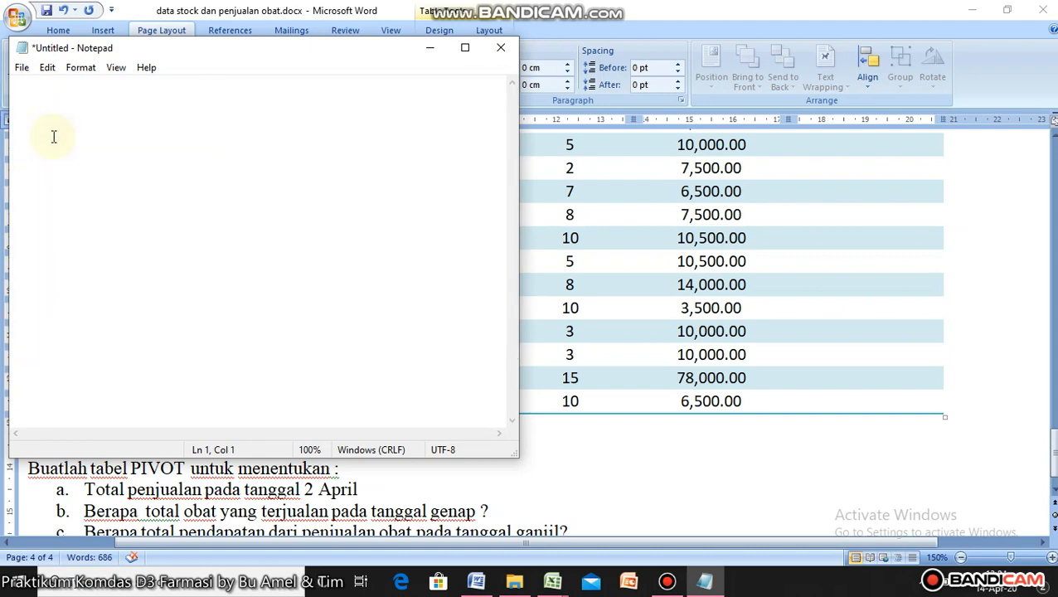
{"action": "mouse_move", "coordinate": [552, 581]}
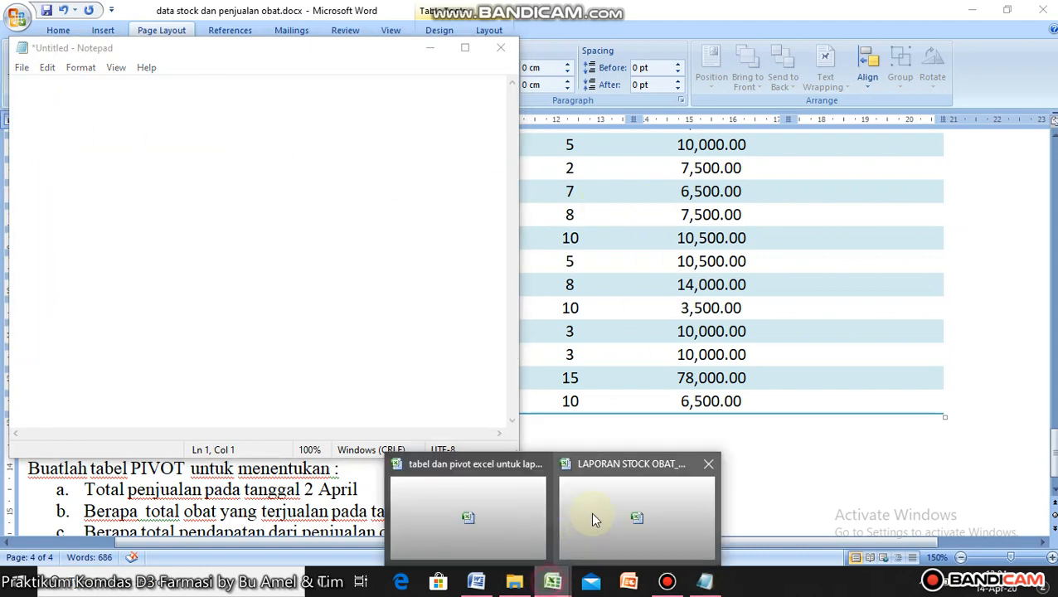
{"action": "left_click", "coordinate": [590, 512]}
{"action": "key", "text": "ctrl+v"}
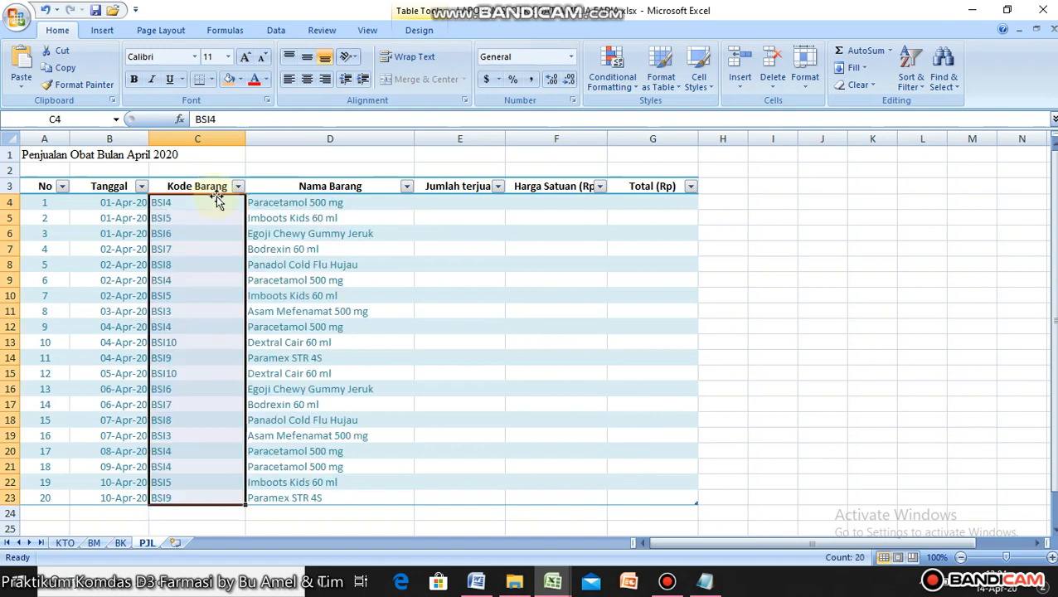
- Centre the item codes in C4:C23 horizontally
{"action": "left_click", "coordinate": [449, 356]}
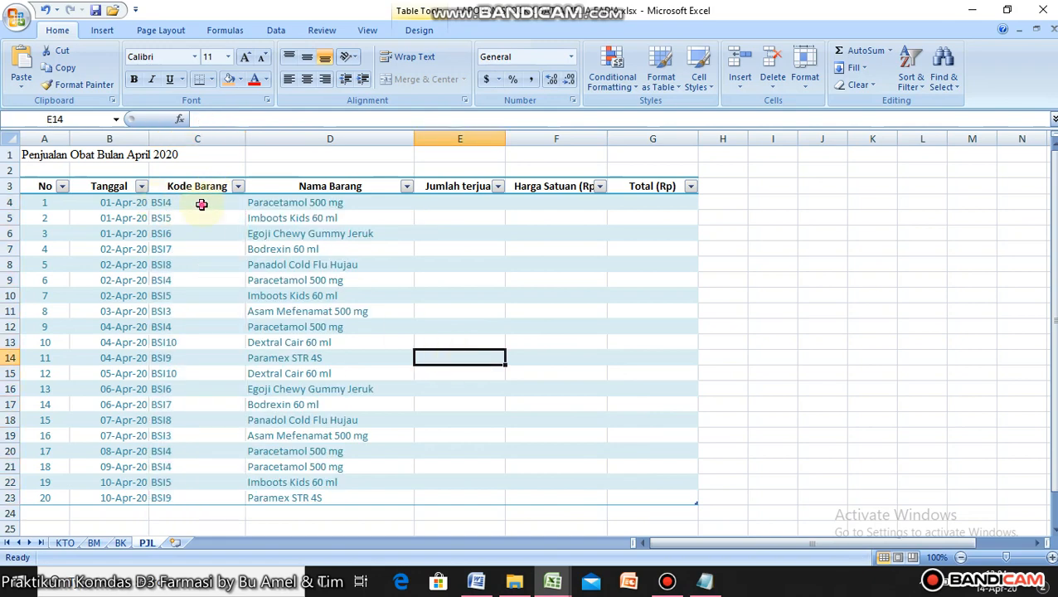
{"action": "left_click_drag", "start_coordinate": [201, 204], "coordinate": [231, 490]}
{"action": "left_click", "coordinate": [306, 78]}
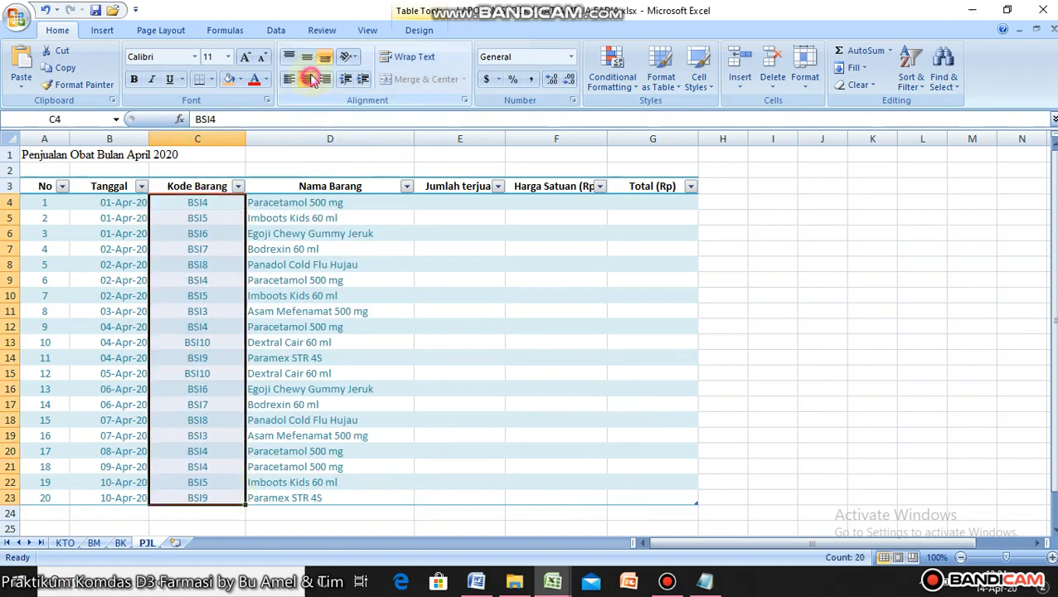
- Copy all 20 Jumlah terjual values from the sales table in Word and paste them into the empty Notepad note
{"action": "left_click", "coordinate": [498, 300]}
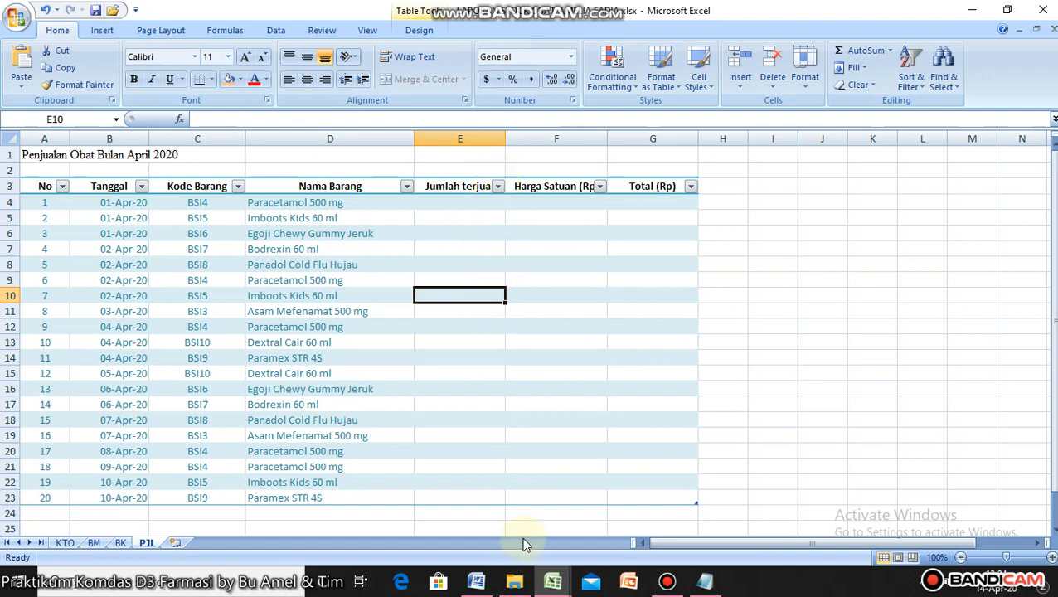
{"action": "left_click", "coordinate": [541, 325]}
{"action": "left_click", "coordinate": [457, 202]}
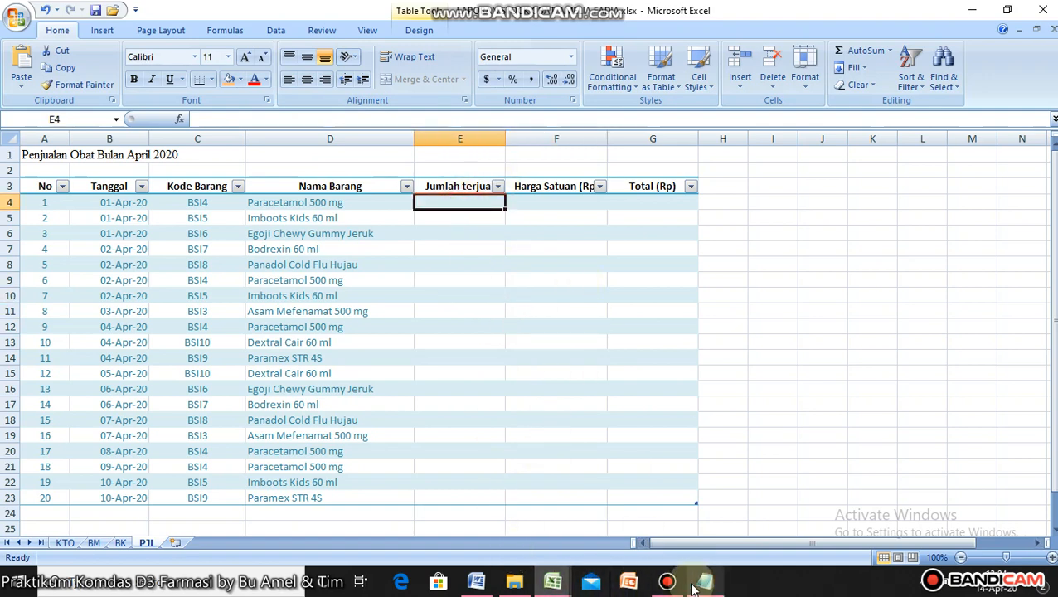
{"action": "left_click", "coordinate": [477, 582]}
{"action": "scroll", "coordinate": [414, 344], "scroll_direction": "up", "scroll_amount": 10}
{"action": "left_click_drag", "start_coordinate": [570, 294], "coordinate": [587, 346]}
{"action": "scroll", "coordinate": [580, 394], "scroll_direction": "down", "scroll_amount": 5}
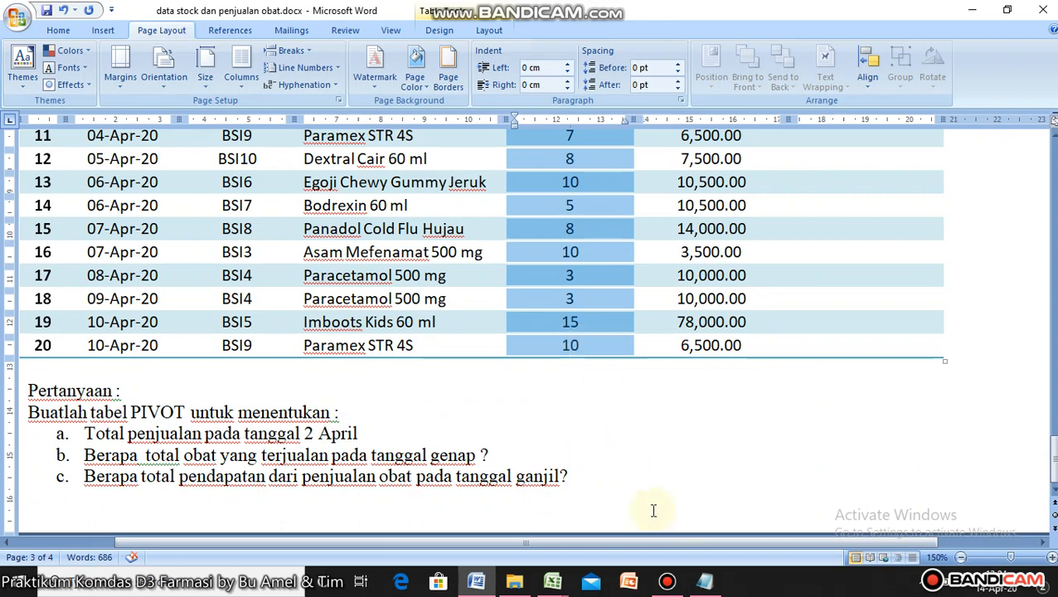
{"action": "left_click", "coordinate": [705, 581]}
{"action": "key", "text": "ctrl+v"}
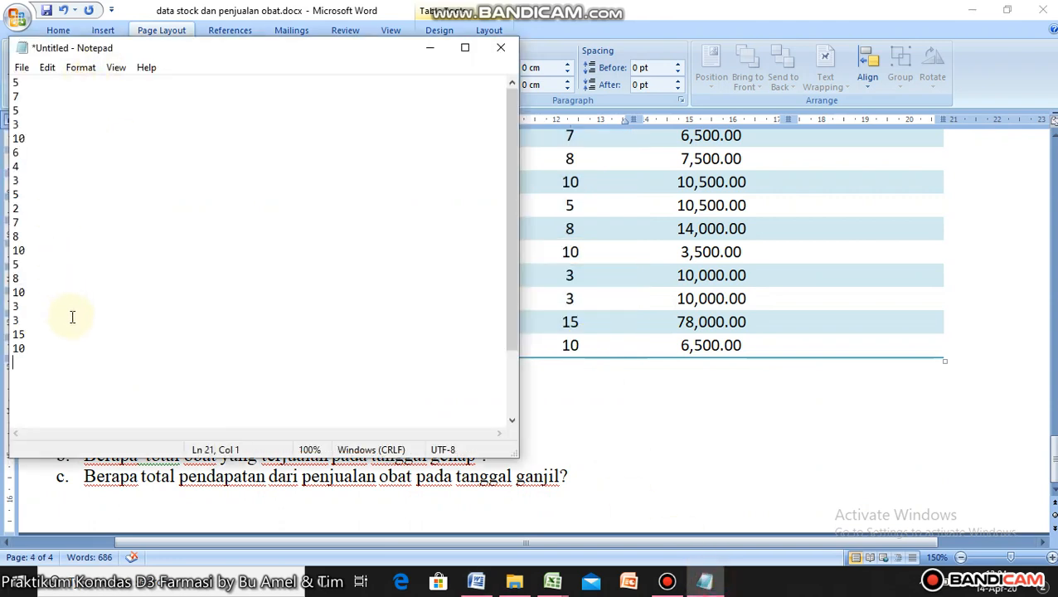
- Cut the sold quantities from Notepad and paste them into the Jumlah terjual column of the Excel PJL sheet, starting at E4
{"action": "left_click_drag", "start_coordinate": [42, 347], "coordinate": [8, 74]}
{"action": "right_click", "coordinate": [17, 93]}
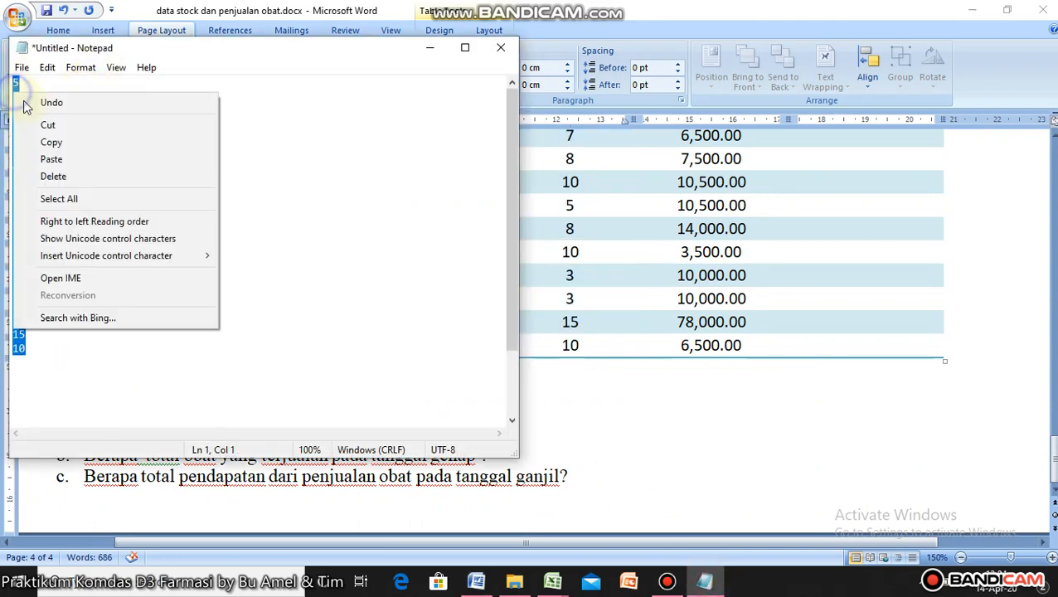
{"action": "left_click", "coordinate": [47, 122]}
{"action": "mouse_move", "coordinate": [553, 567]}
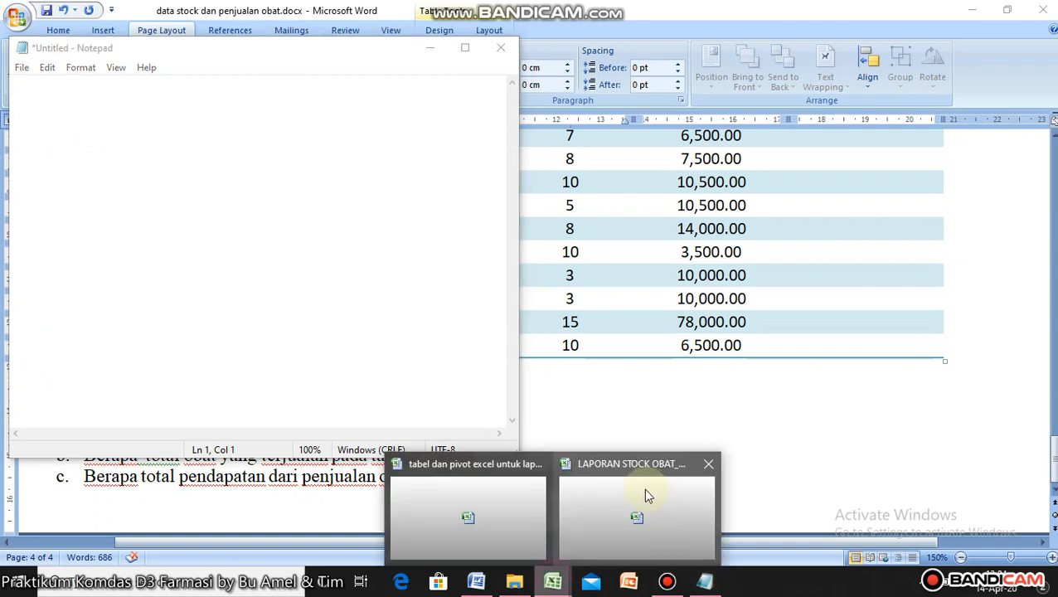
{"action": "left_click", "coordinate": [645, 498]}
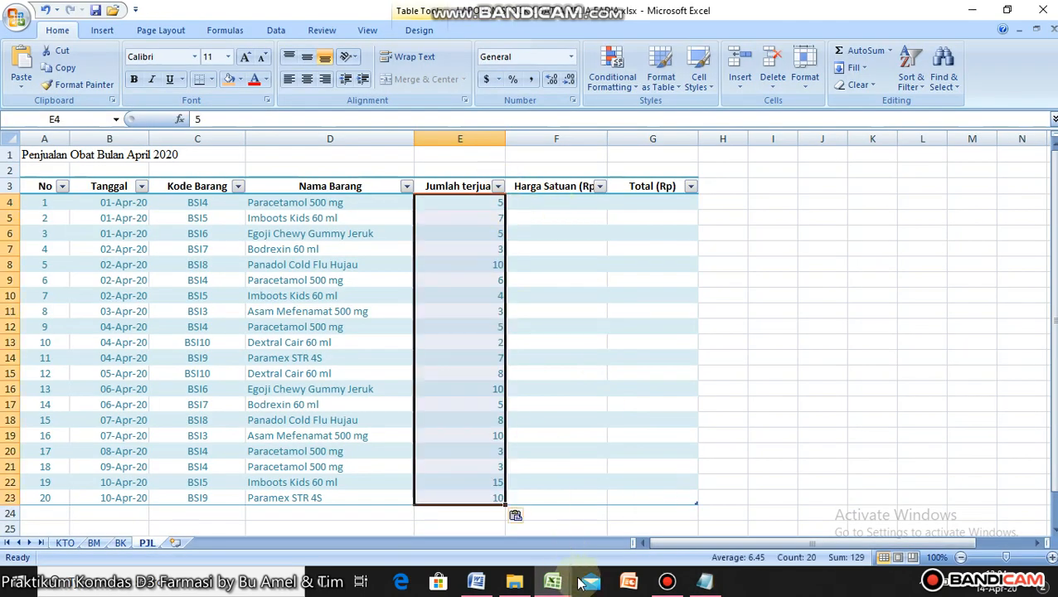
- Copy all 20 Harga Satuan (Rp) values from the sales table in Word and paste them into the empty Notepad note
{"action": "left_click", "coordinate": [705, 581]}
{"action": "left_click", "coordinate": [476, 580]}
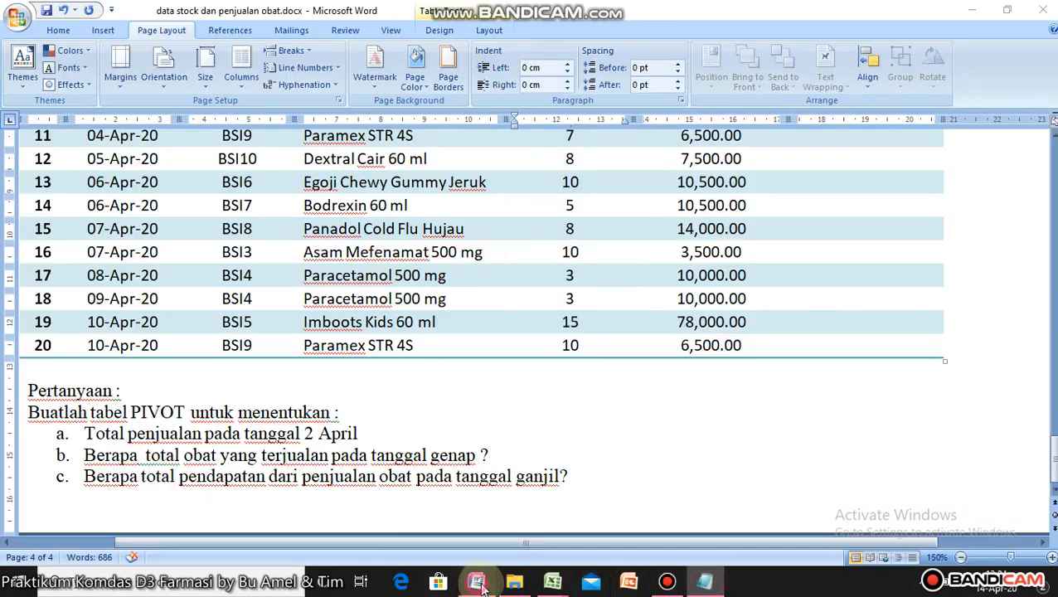
{"action": "scroll", "coordinate": [432, 408], "scroll_direction": "up", "scroll_amount": 5}
{"action": "scroll", "coordinate": [675, 200], "scroll_direction": "up", "scroll_amount": 5}
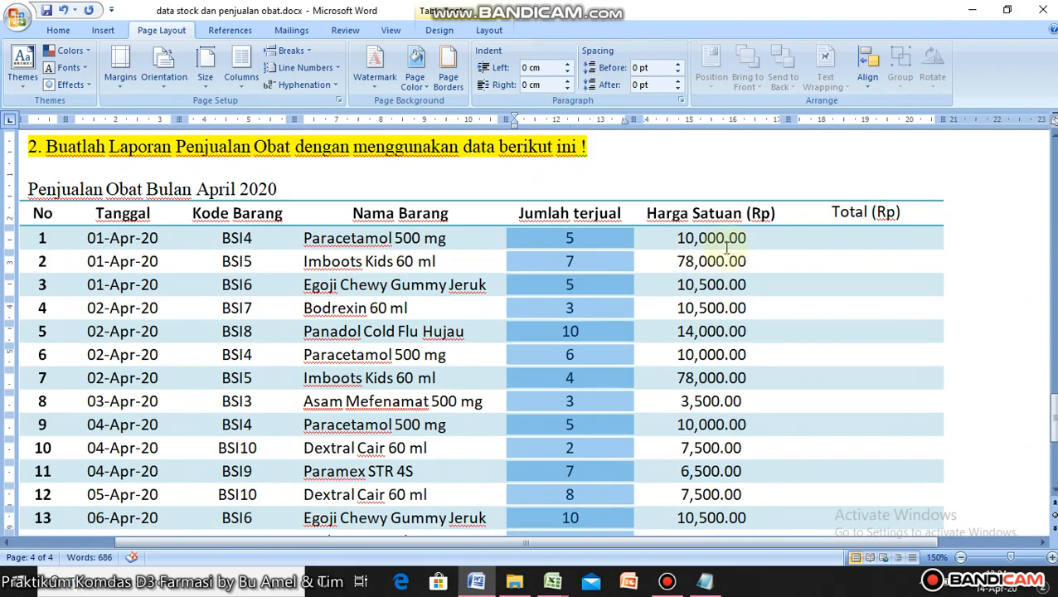
{"action": "left_click_drag", "start_coordinate": [732, 236], "coordinate": [720, 464]}
{"action": "scroll", "coordinate": [729, 332], "scroll_direction": "down", "scroll_amount": 3}
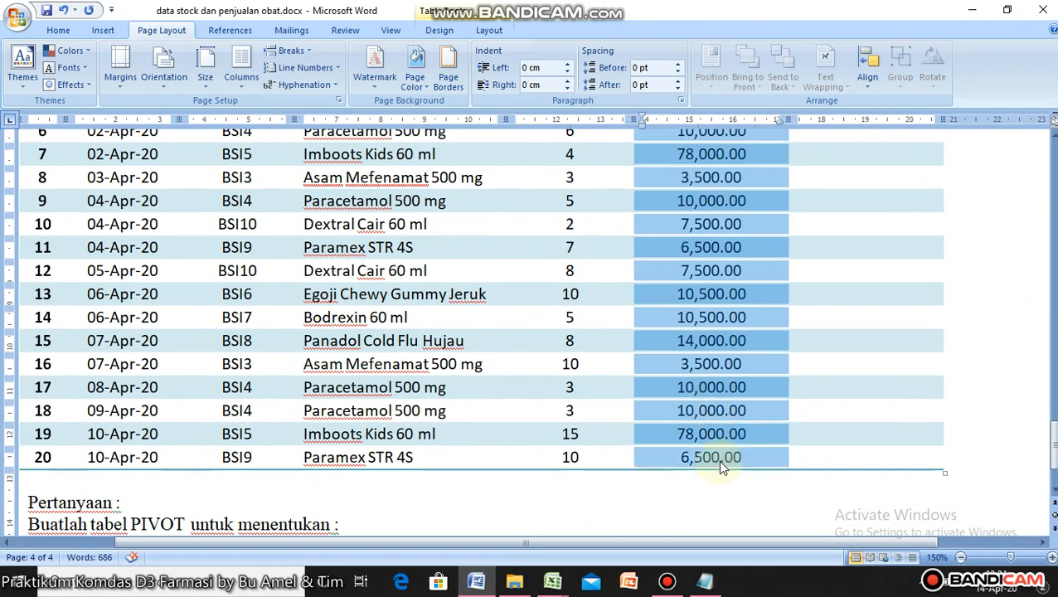
{"action": "left_click", "coordinate": [705, 581]}
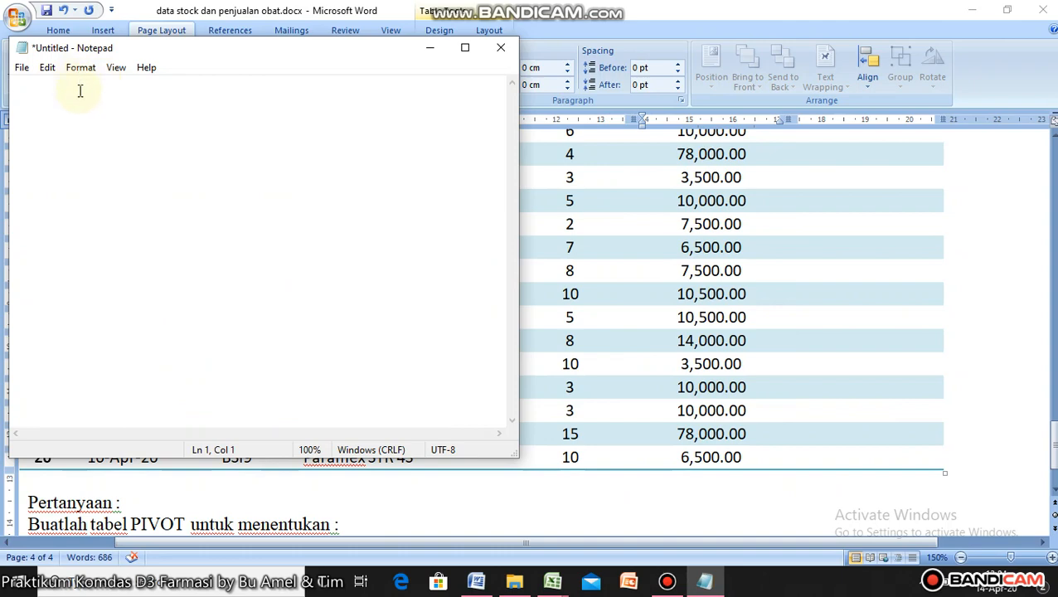
{"action": "key", "text": "ctrl+v"}
- Cut the unit prices from Notepad and paste them into the Harga Satuan (Rp) column of the Excel PJL sheet, starting at F4
{"action": "left_click_drag", "start_coordinate": [68, 348], "coordinate": [10, 80]}
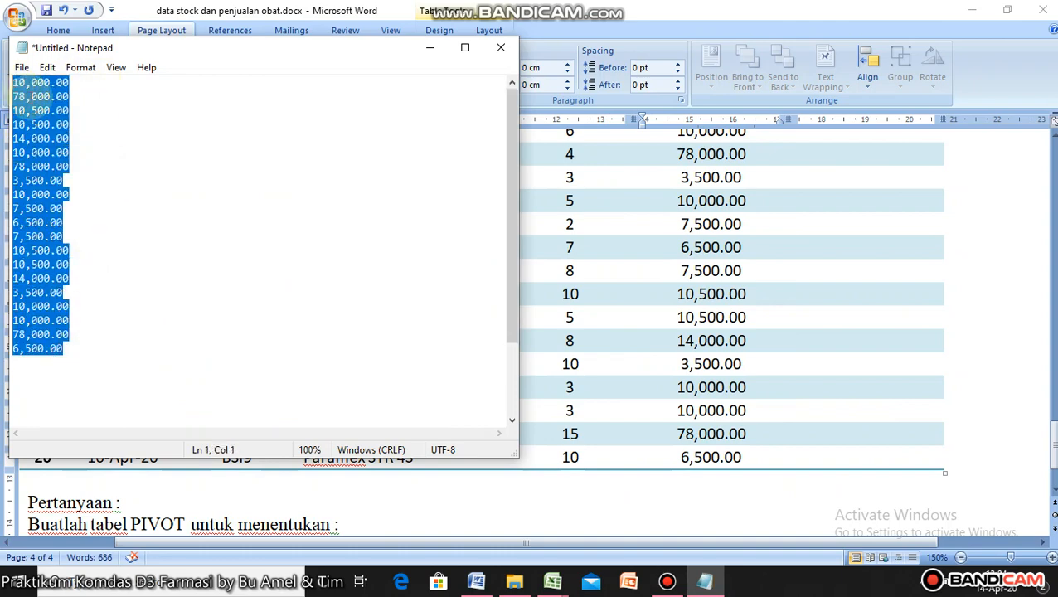
{"action": "right_click", "coordinate": [19, 86]}
{"action": "left_click", "coordinate": [66, 128]}
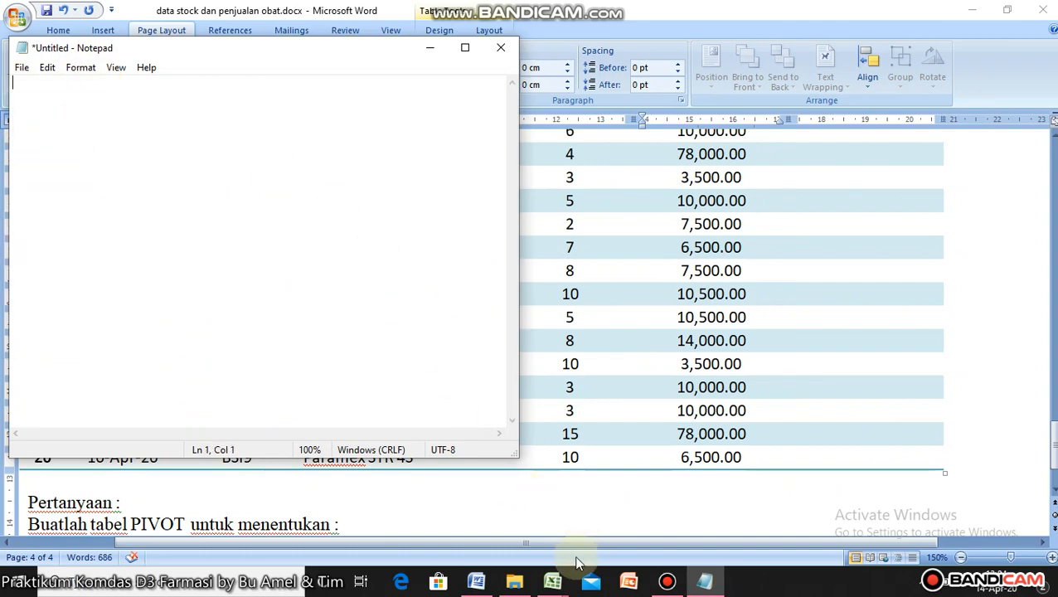
{"action": "left_click", "coordinate": [477, 580]}
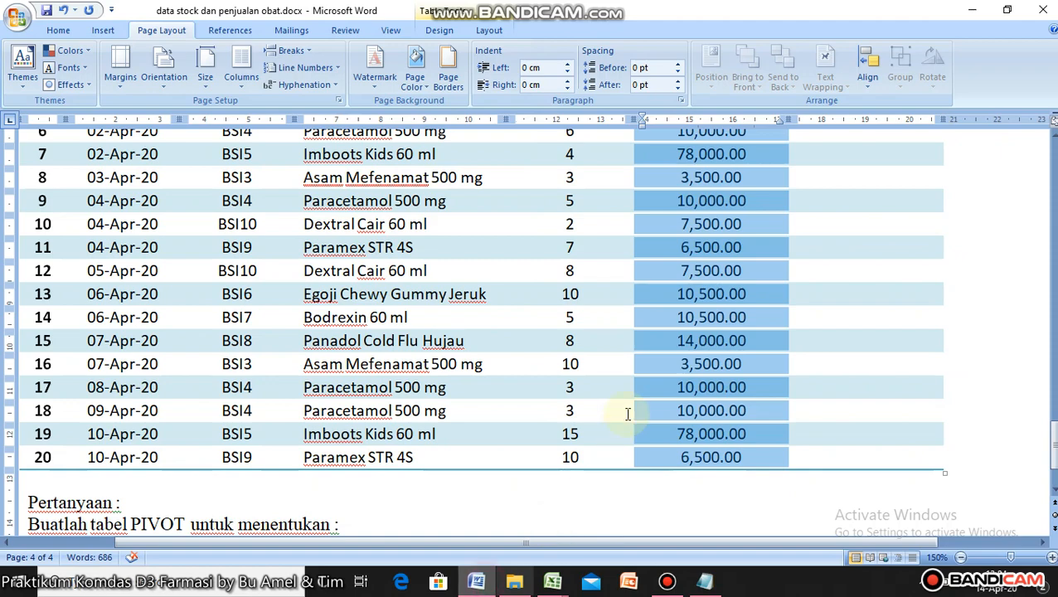
{"action": "left_click", "coordinate": [553, 580]}
{"action": "left_click", "coordinate": [616, 543]}
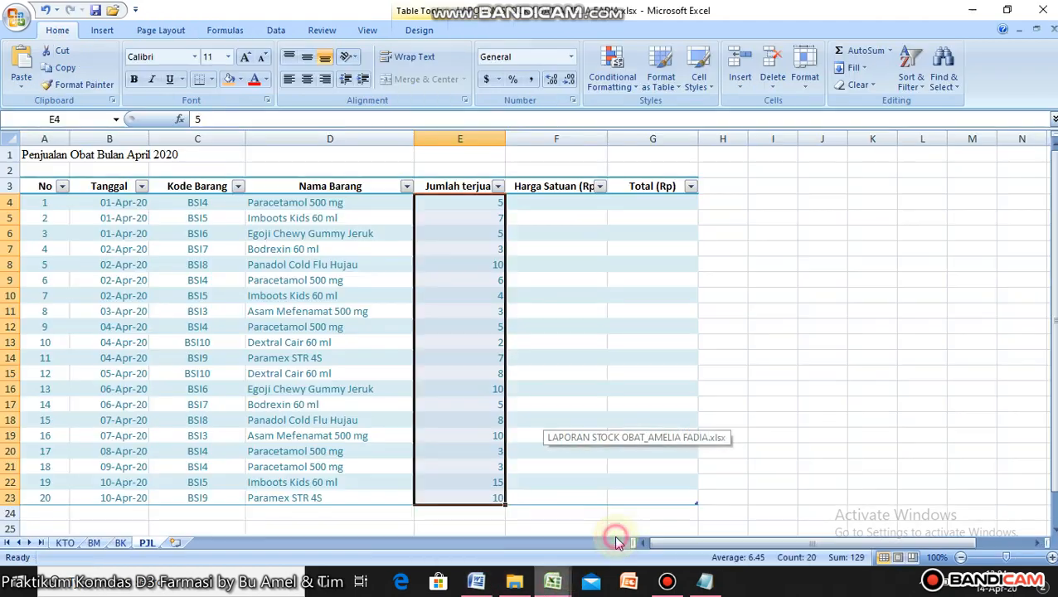
{"action": "left_click", "coordinate": [568, 203]}
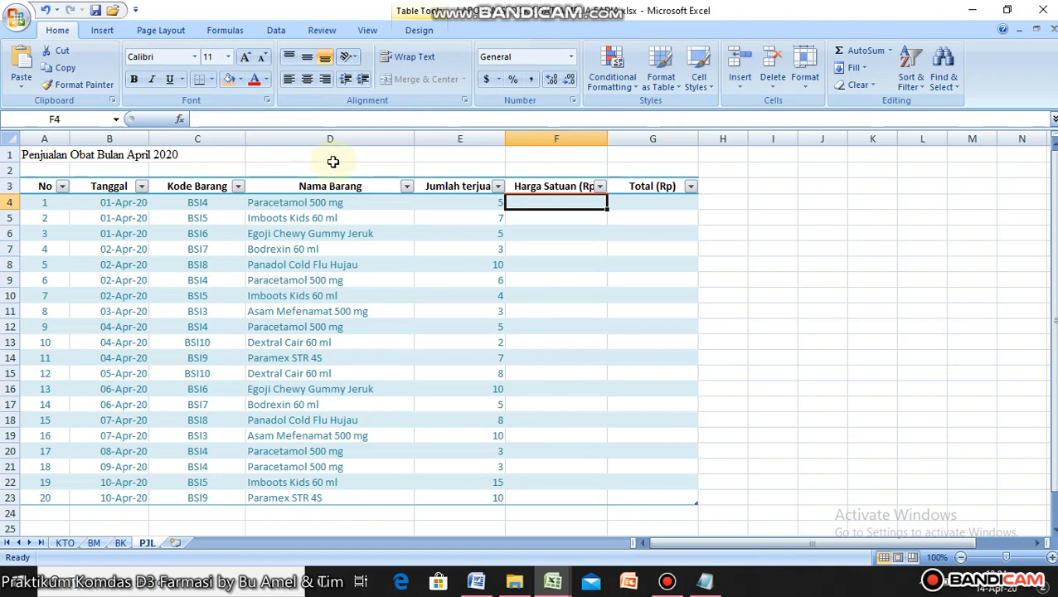
{"action": "key", "text": "ctrl+v"}
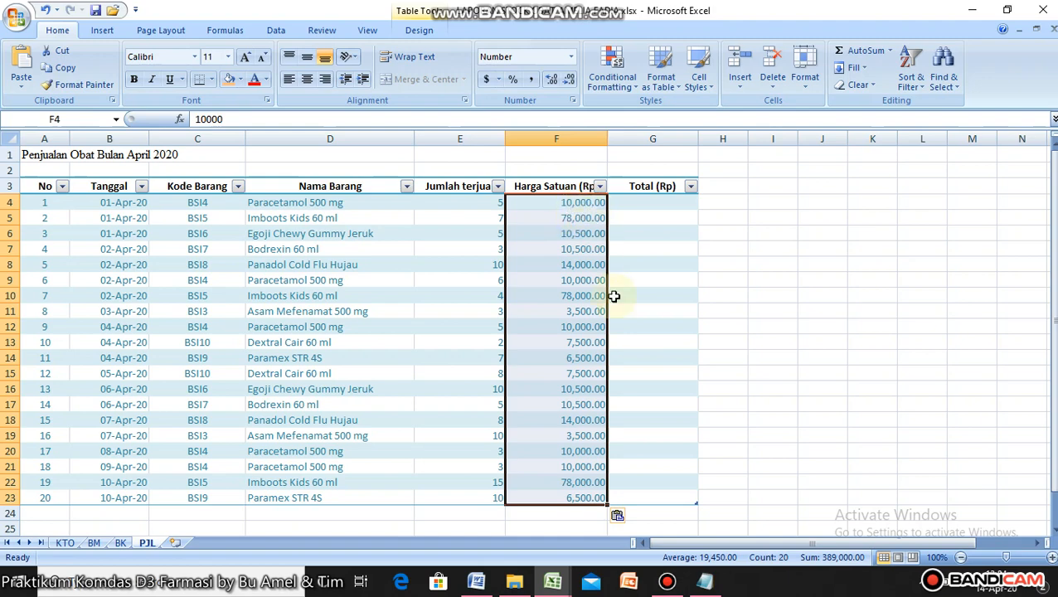
- Fill the Total (Rp) column with a formula in G4 that multiplies Jumlah terjual by Harga Satuan (Rp) of the same row
{"action": "left_click", "coordinate": [670, 362]}
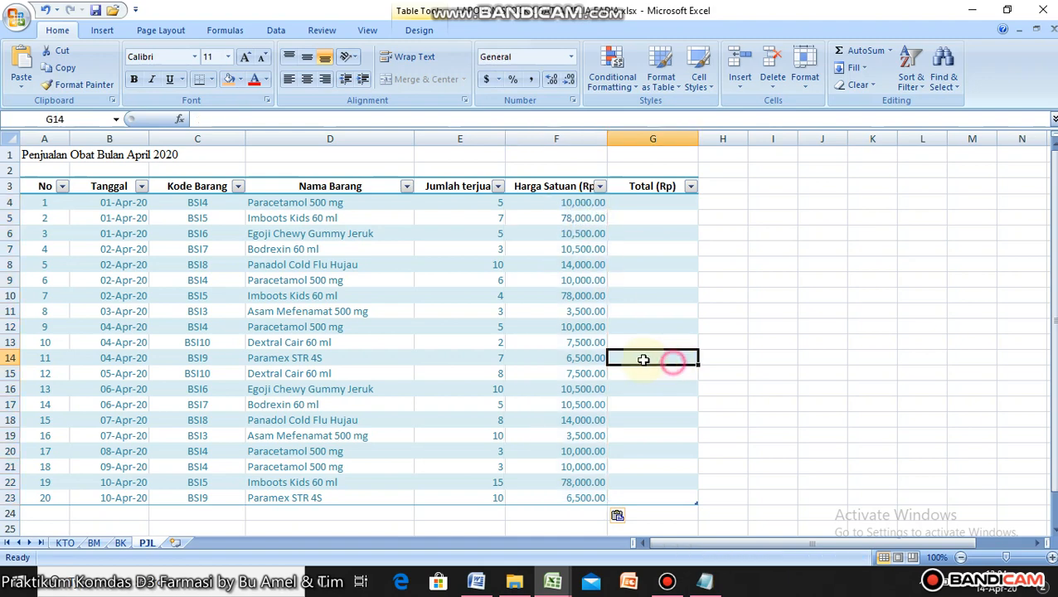
{"action": "left_click", "coordinate": [634, 204]}
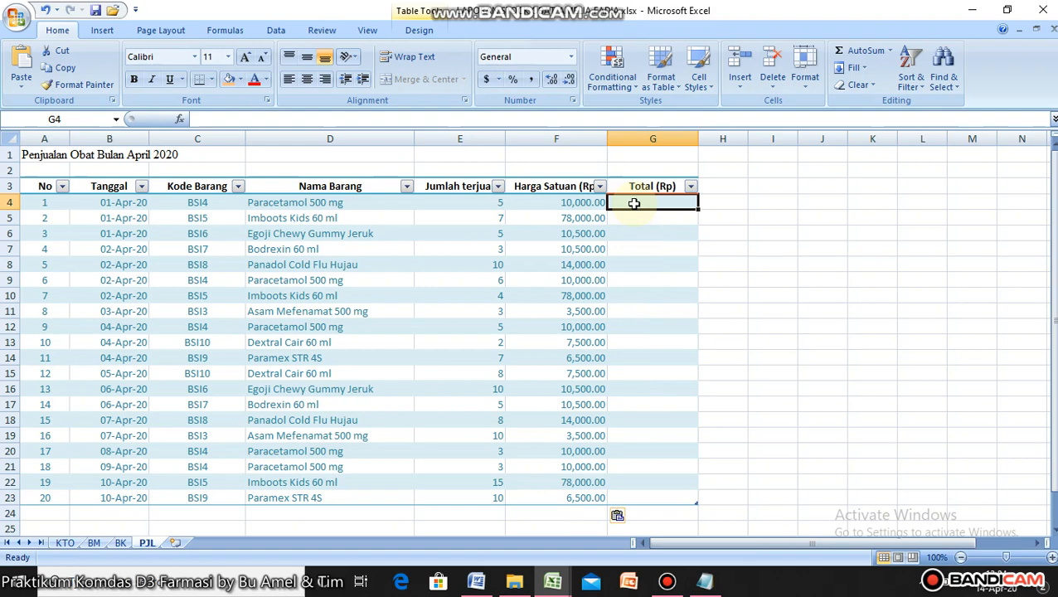
{"action": "type", "text": "="}
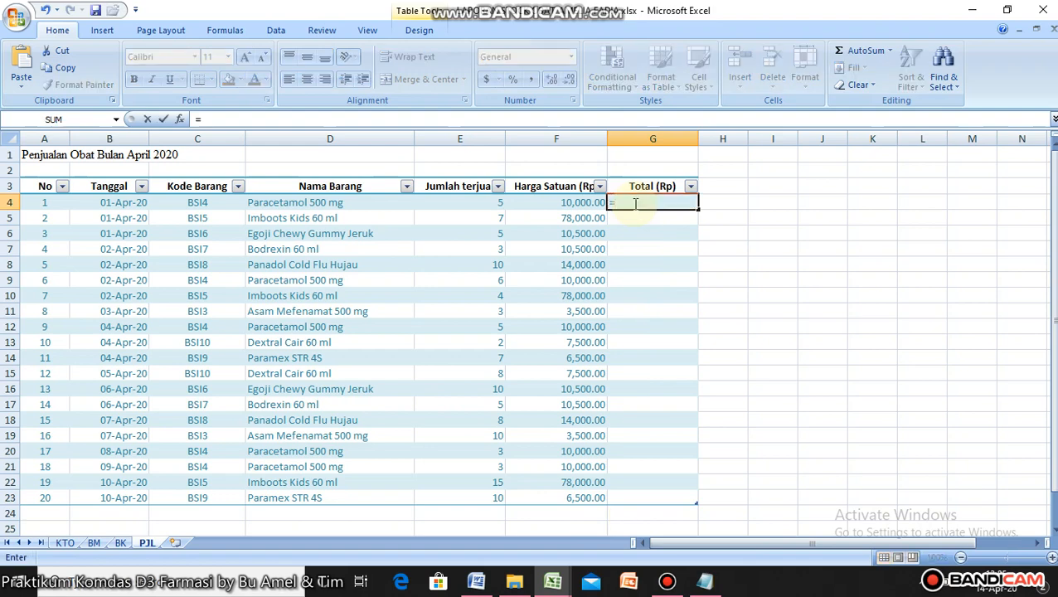
{"action": "left_click", "coordinate": [482, 207]}
{"action": "type", "text": "*"}
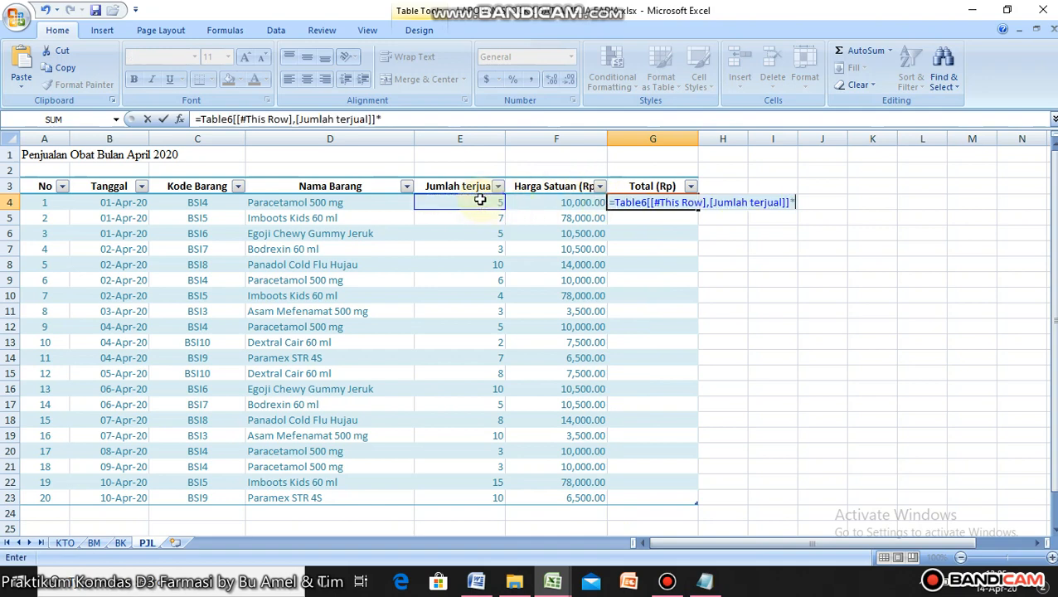
{"action": "left_click", "coordinate": [539, 206]}
{"action": "key", "text": "Return"}
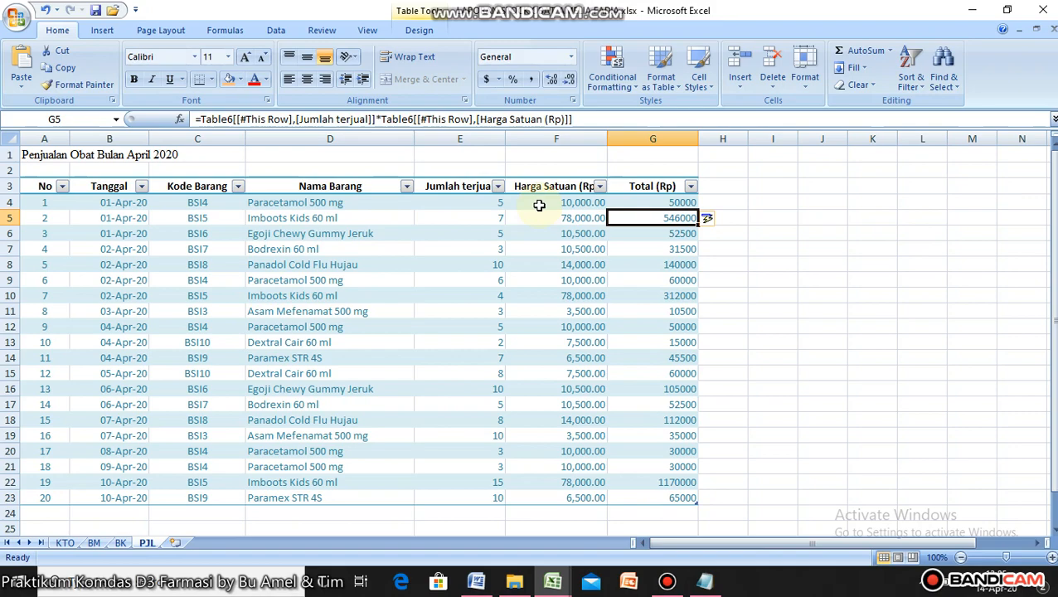
{"action": "left_click", "coordinate": [815, 294]}
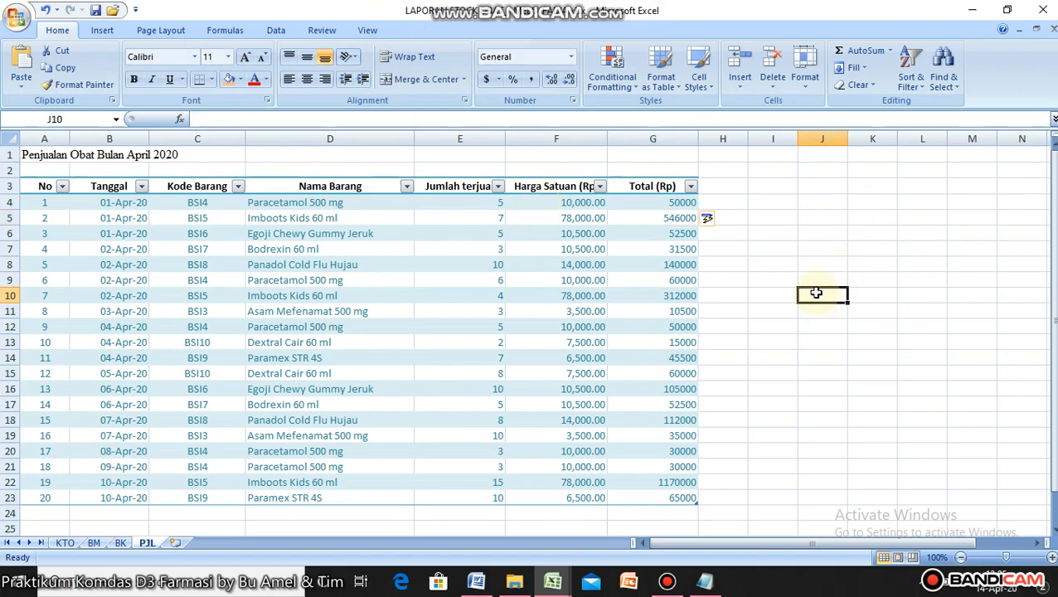
- Merge and centre the title Penjualan Obat Bulan April 2020 across A1:G1 and format it in bold at font size 14
{"action": "scroll", "coordinate": [816, 294], "scroll_direction": "down", "scroll_amount": 1}
{"action": "scroll", "coordinate": [816, 291], "scroll_direction": "up", "scroll_amount": 1}
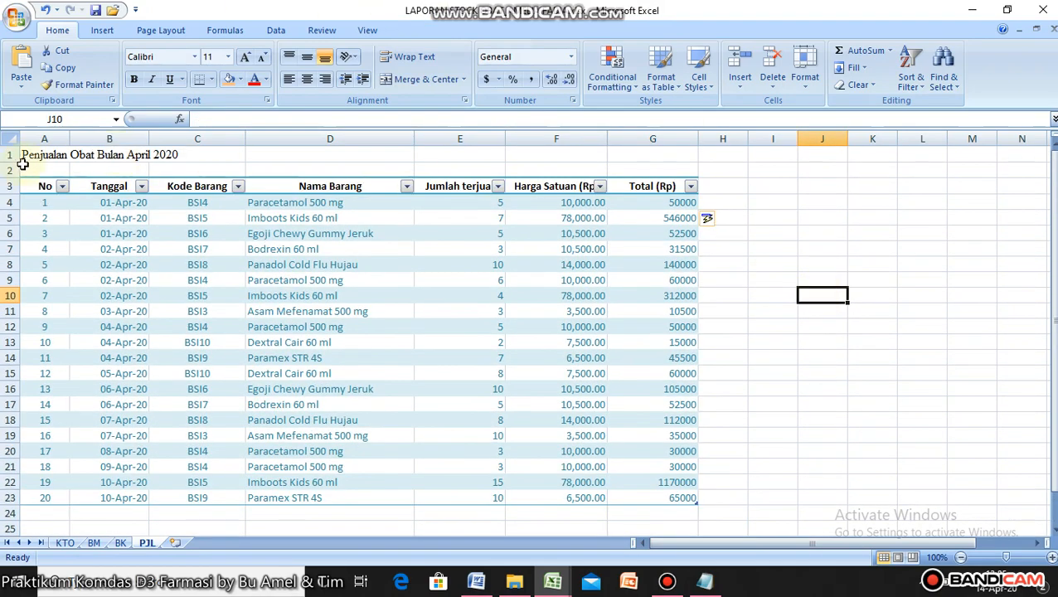
{"action": "left_click_drag", "start_coordinate": [18, 156], "coordinate": [634, 155]}
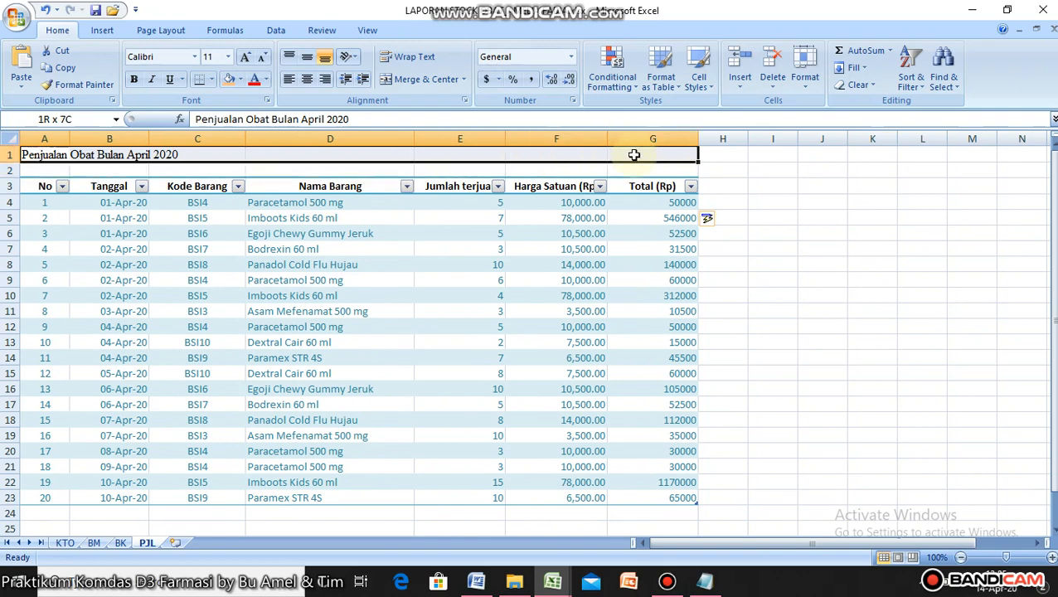
{"action": "left_click", "coordinate": [423, 79]}
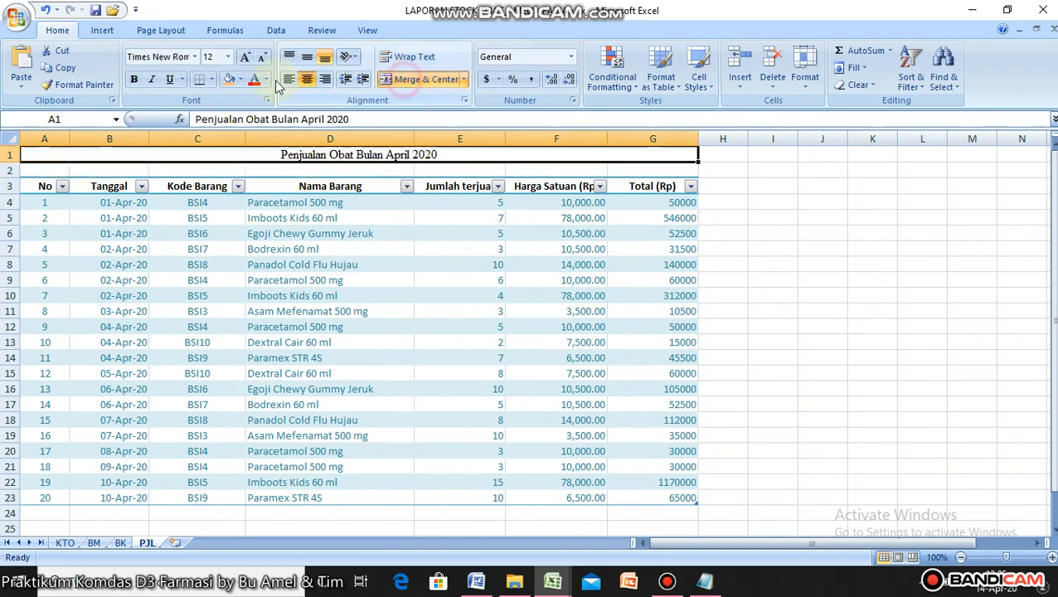
{"action": "left_click", "coordinate": [228, 56]}
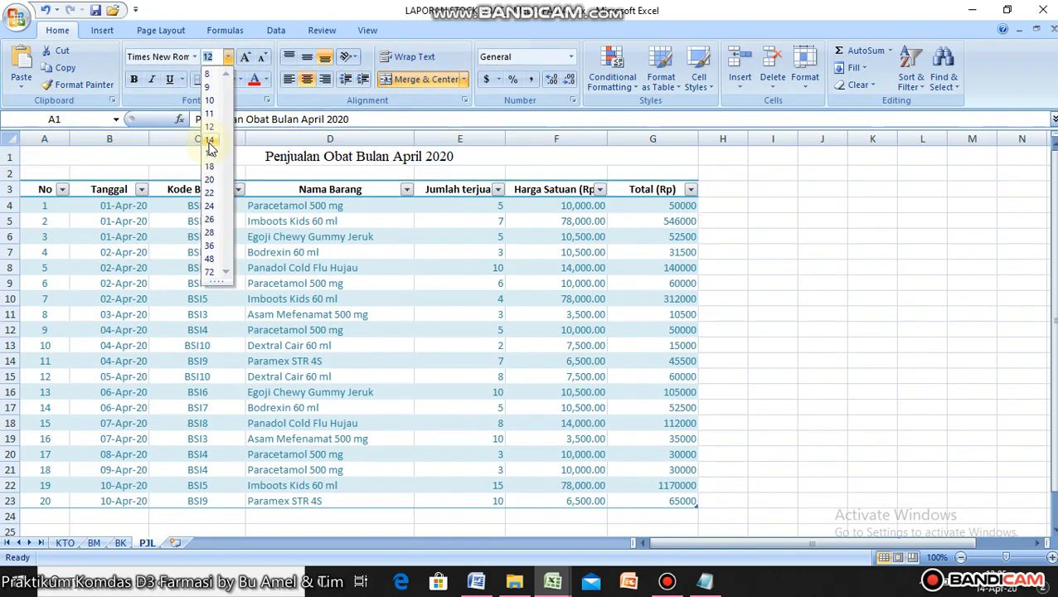
{"action": "left_click", "coordinate": [209, 140]}
{"action": "left_click", "coordinate": [802, 267]}
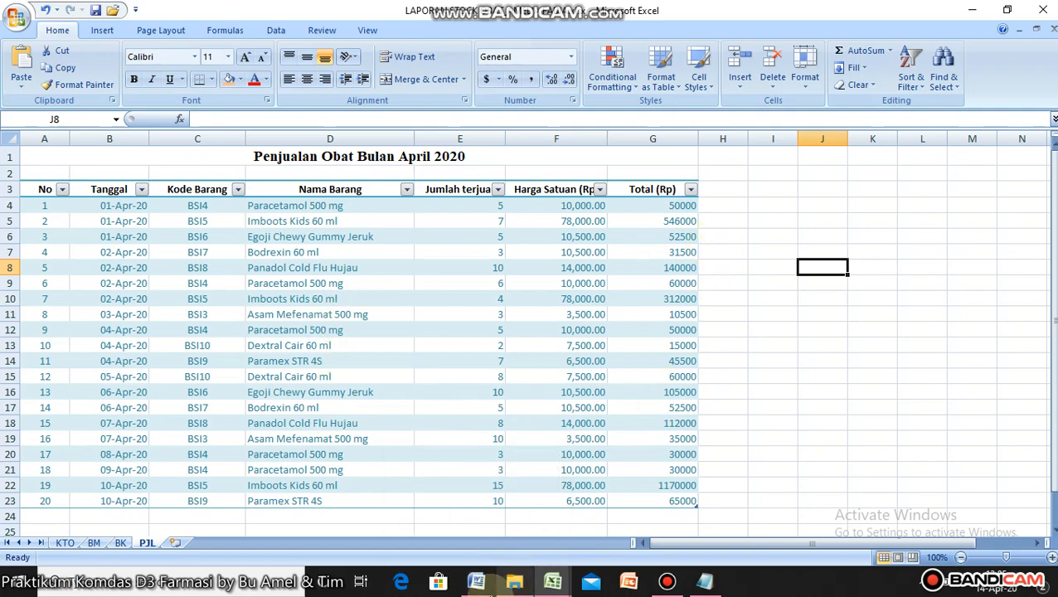
- Switch to the Word document and add a question mark at the end of pivot question a, after "2 April"
{"action": "left_click", "coordinate": [479, 573]}
{"action": "scroll", "coordinate": [336, 452], "scroll_direction": "down", "scroll_amount": 3}
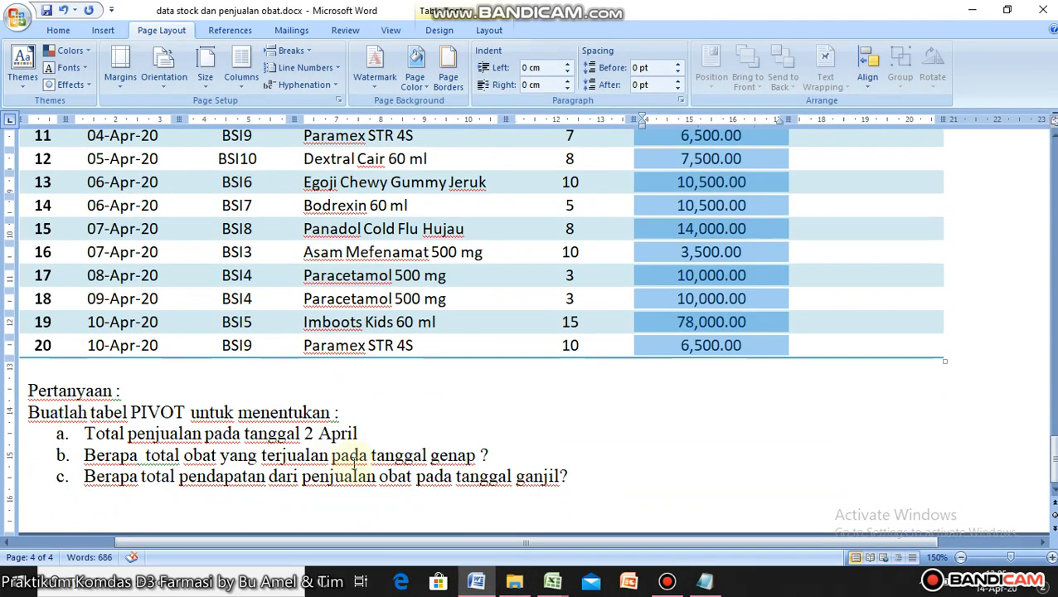
{"action": "left_click", "coordinate": [369, 433]}
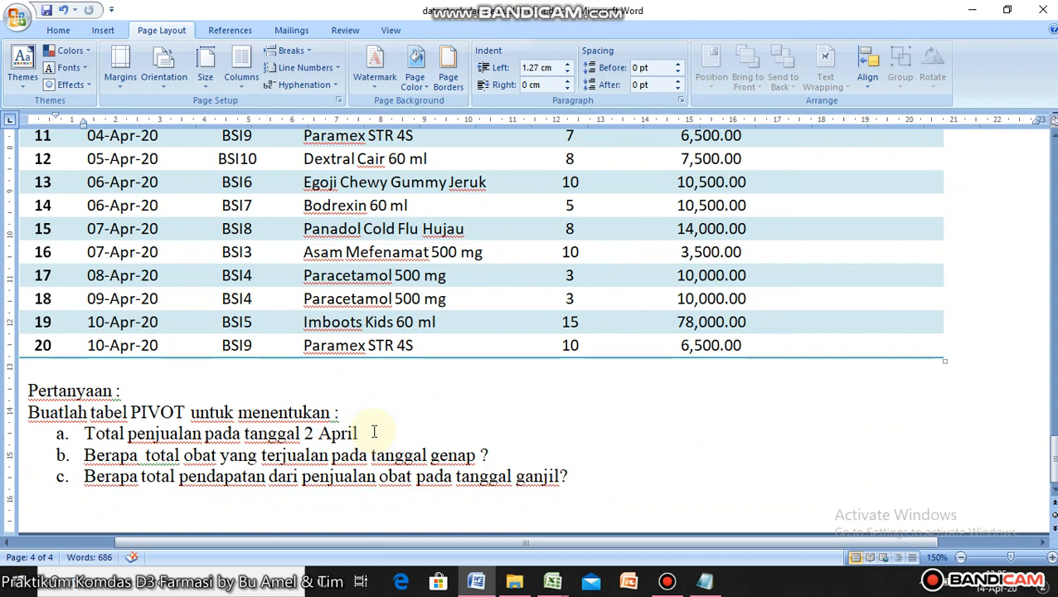
{"action": "type", "text": "?"}
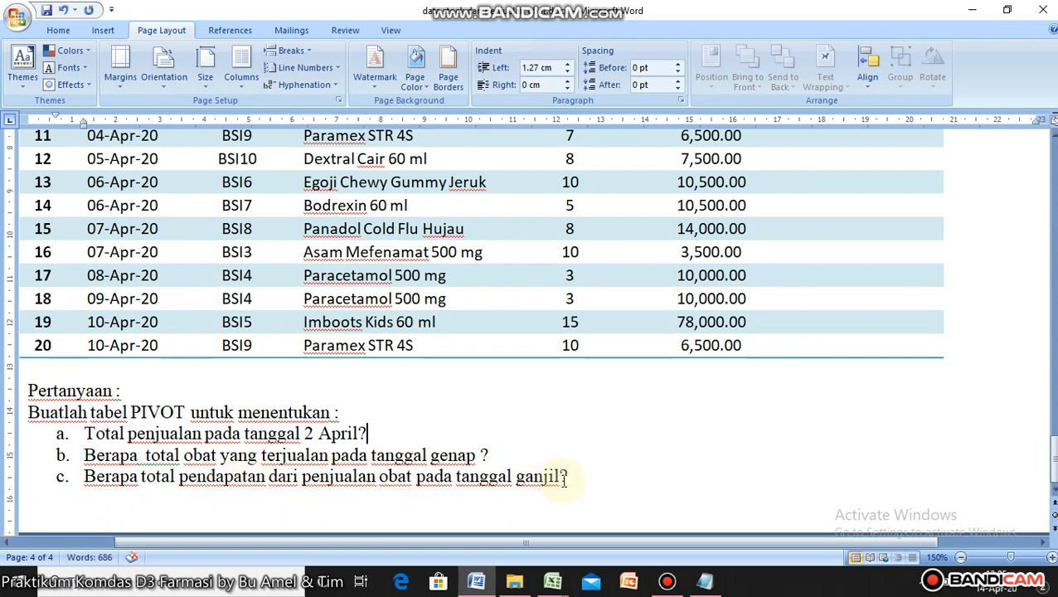
{"action": "scroll", "coordinate": [373, 464], "scroll_direction": "up", "scroll_amount": 10}
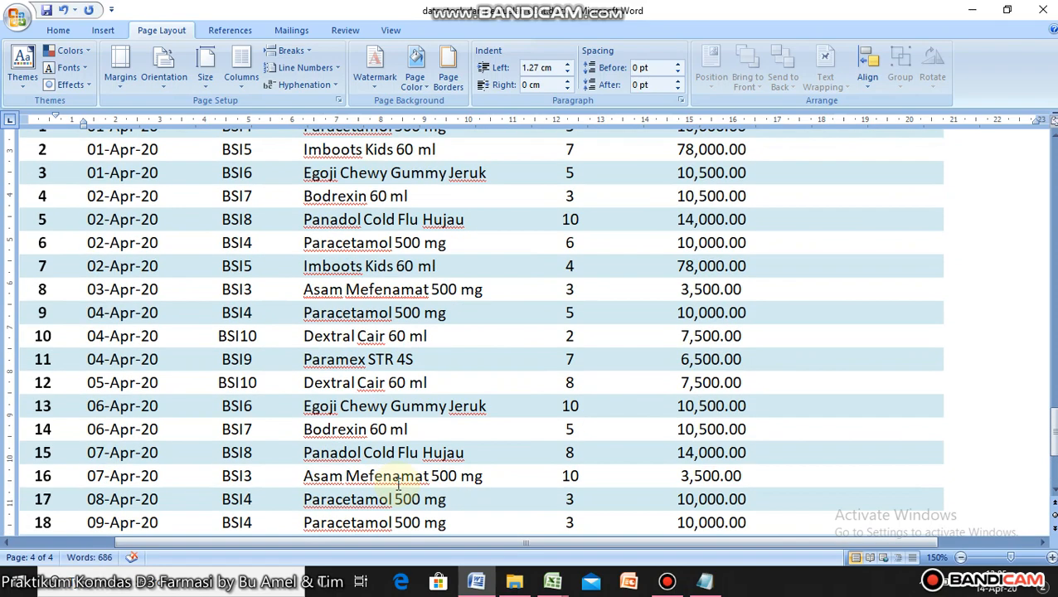
{"action": "scroll", "coordinate": [543, 465], "scroll_direction": "down", "scroll_amount": 7}
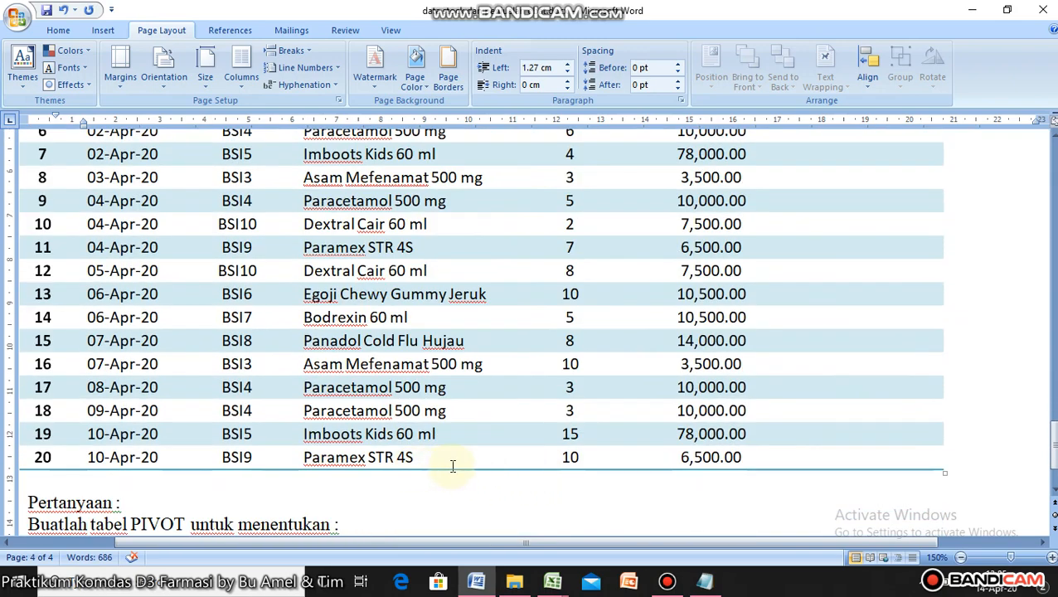
{"action": "scroll", "coordinate": [410, 440], "scroll_direction": "up", "scroll_amount": 6}
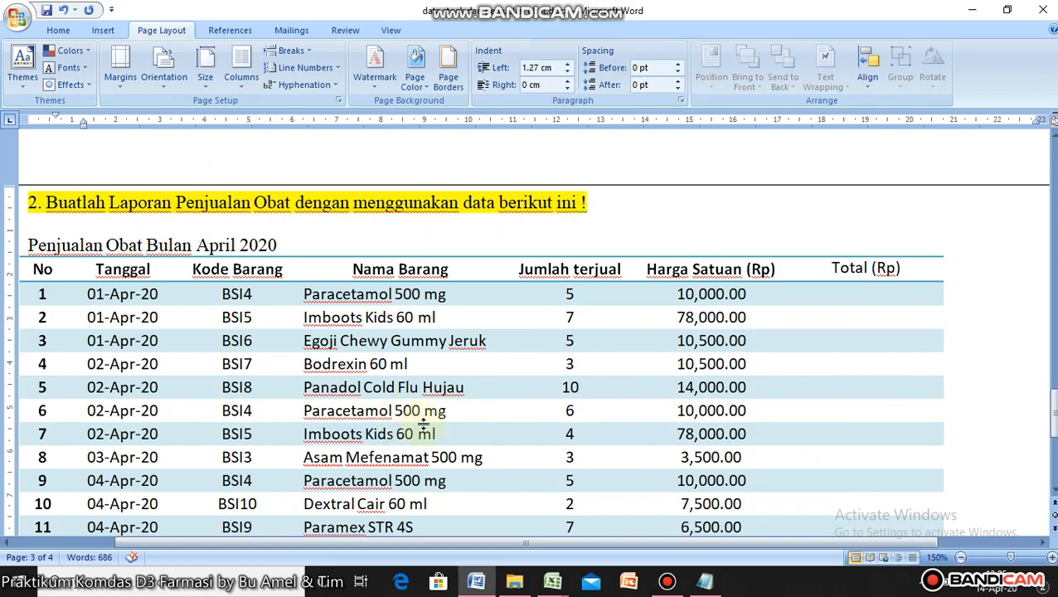
{"action": "scroll", "coordinate": [423, 421], "scroll_direction": "down", "scroll_amount": 8}
{"action": "scroll", "coordinate": [430, 416], "scroll_direction": "down", "scroll_amount": 1}
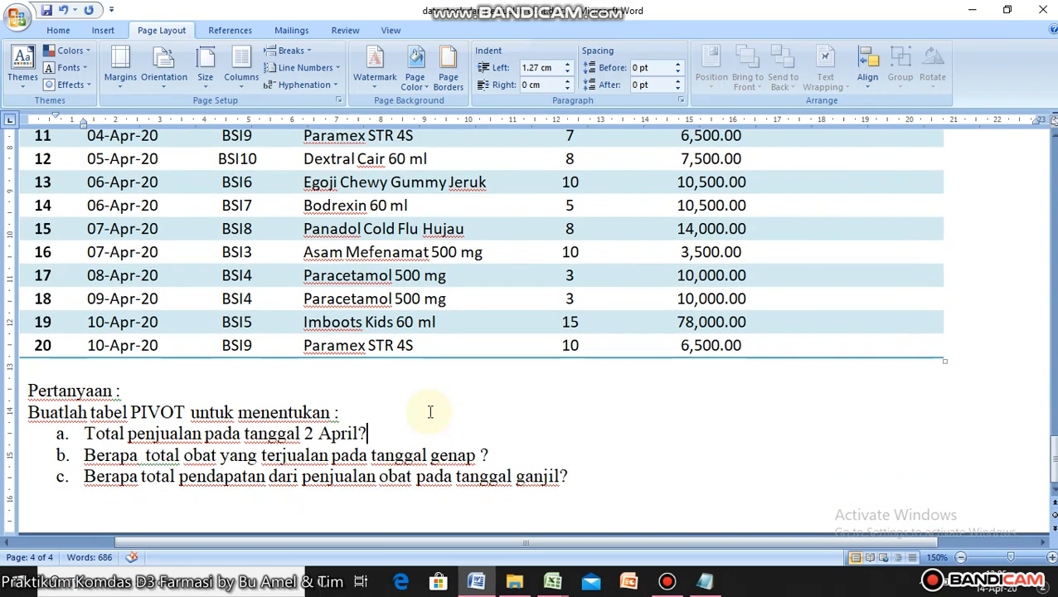
- Look over the April sales table in the Word document and switch back to the PJL sheet in Excel
{"action": "scroll", "coordinate": [430, 413], "scroll_direction": "up", "scroll_amount": 4}
{"action": "scroll", "coordinate": [431, 412], "scroll_direction": "down", "scroll_amount": 4}
{"action": "scroll", "coordinate": [430, 410], "scroll_direction": "up", "scroll_amount": 6}
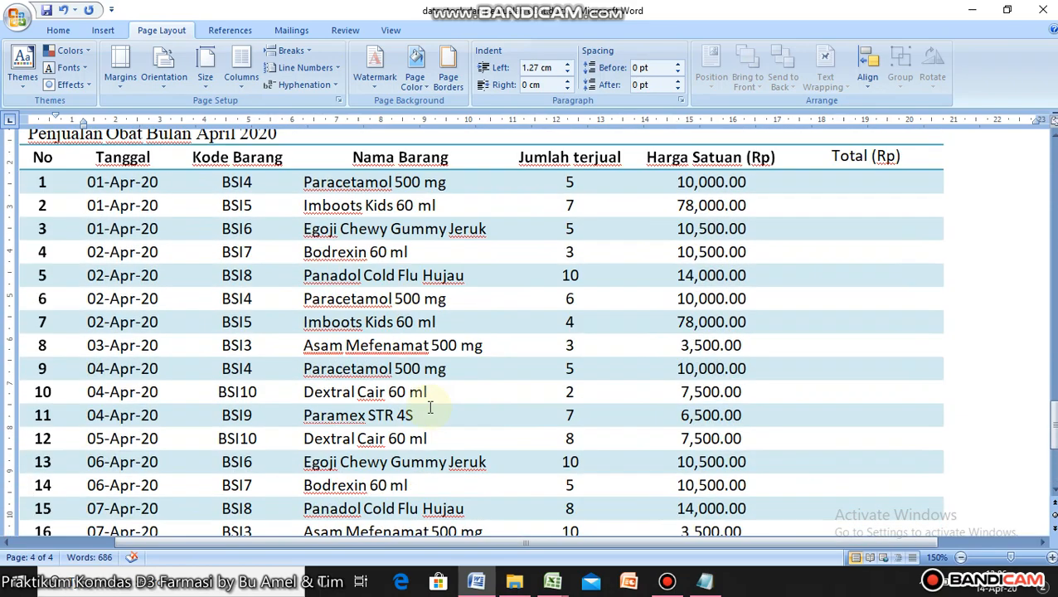
{"action": "scroll", "coordinate": [430, 402], "scroll_direction": "down", "scroll_amount": 1}
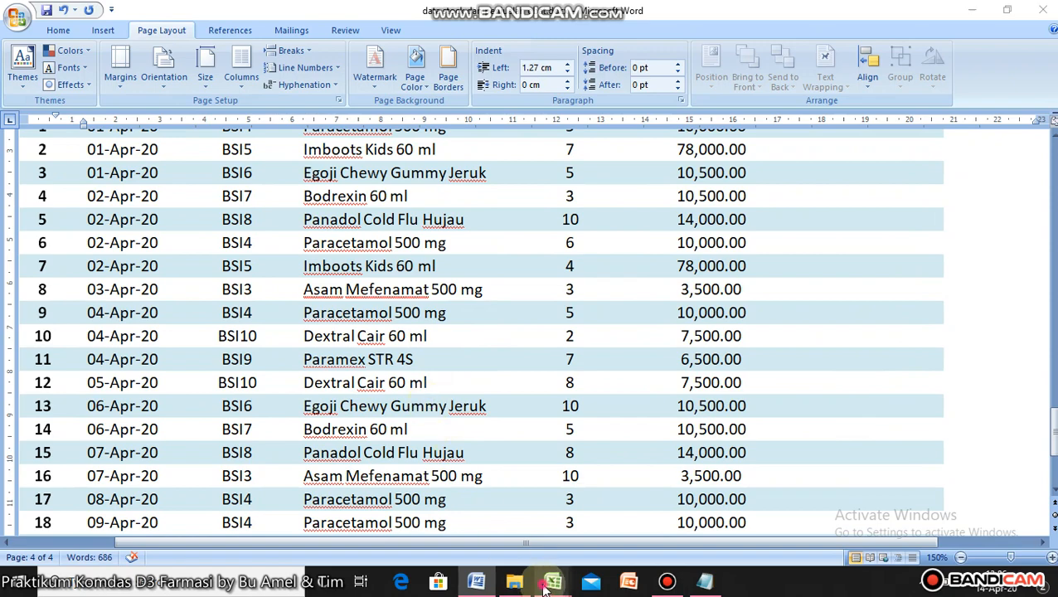
{"action": "mouse_move", "coordinate": [552, 581]}
{"action": "left_click", "coordinate": [586, 540]}
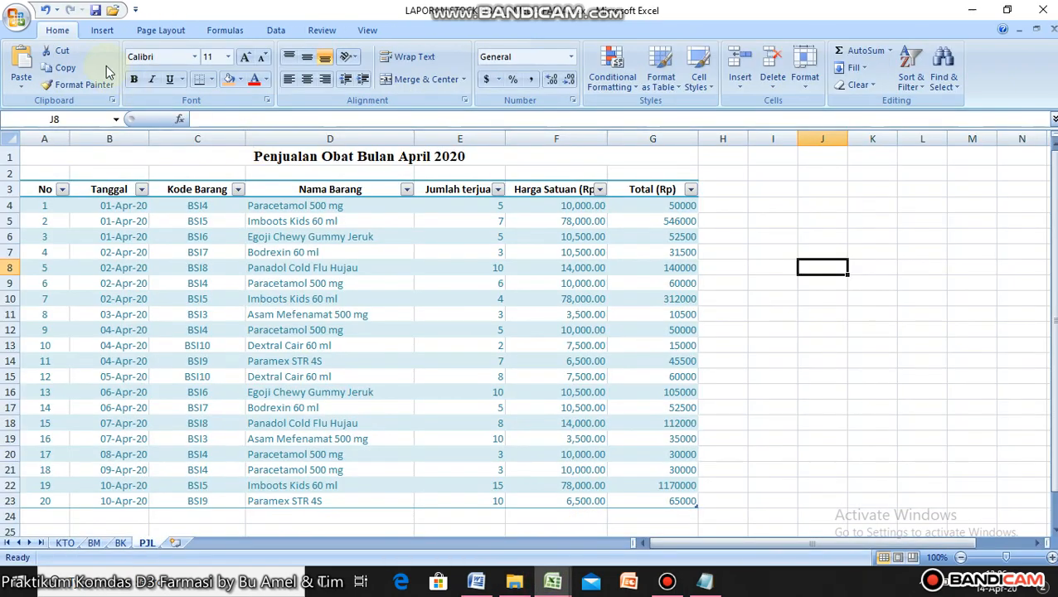
- Insert a PivotTable based on the whole sales table A3:G23, placed on the existing PJL worksheet at cell A28
{"action": "left_click", "coordinate": [107, 31]}
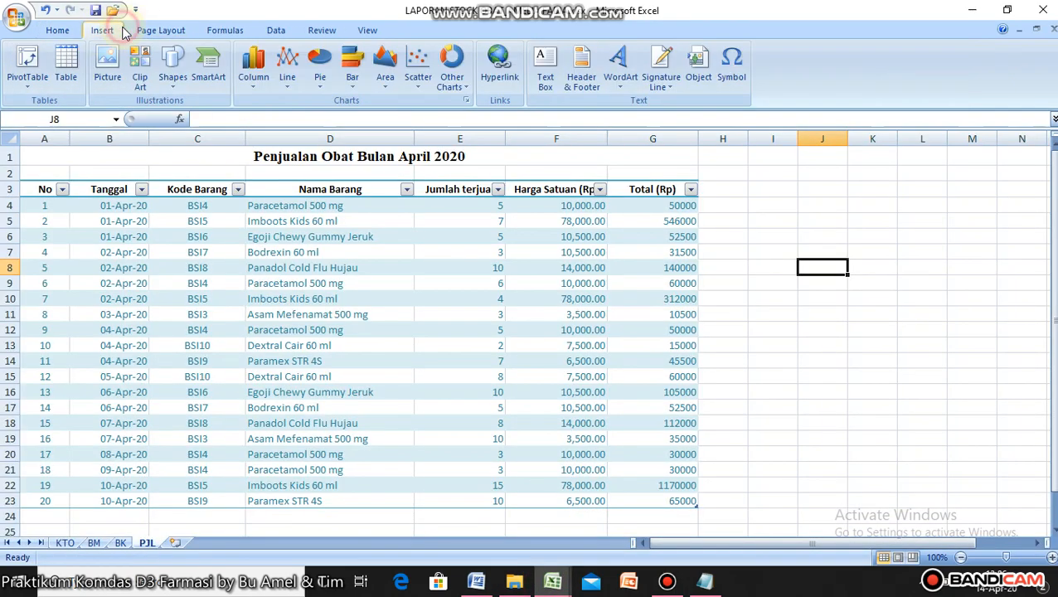
{"action": "left_click", "coordinate": [33, 87]}
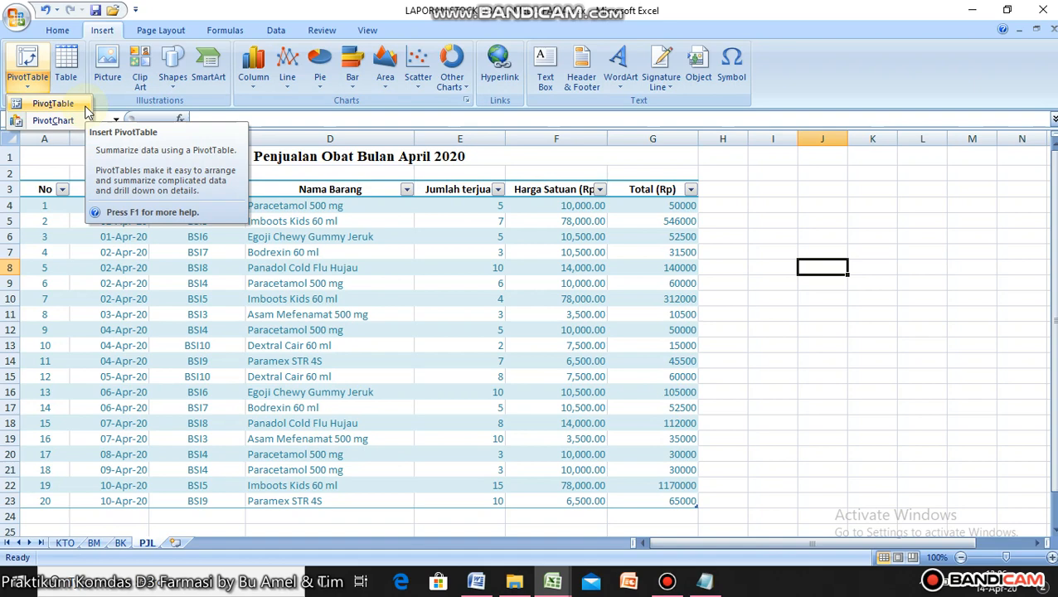
{"action": "left_click", "coordinate": [768, 378]}
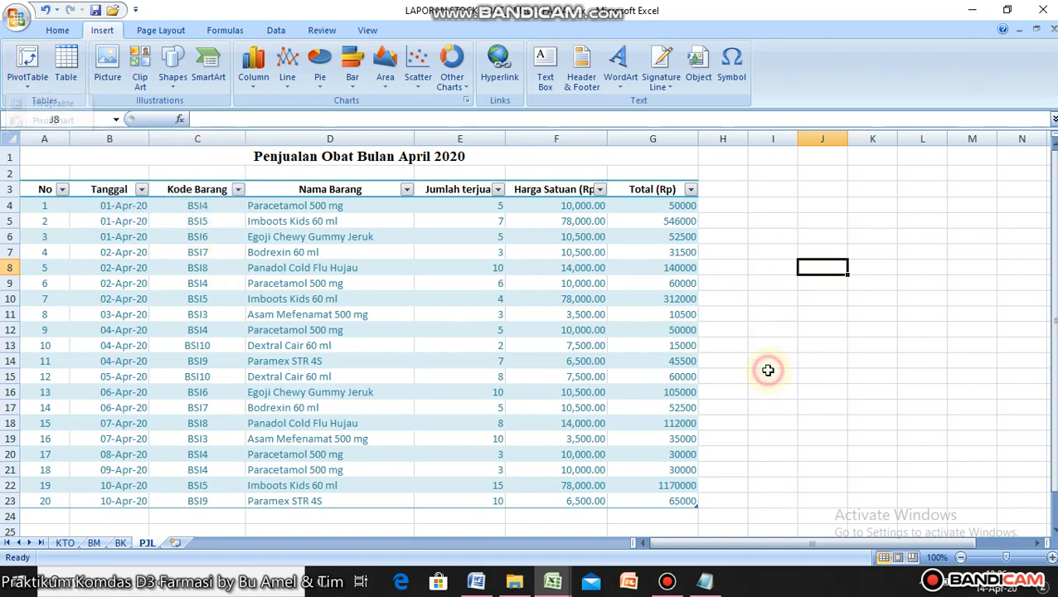
{"action": "left_click_drag", "start_coordinate": [45, 193], "coordinate": [663, 505]}
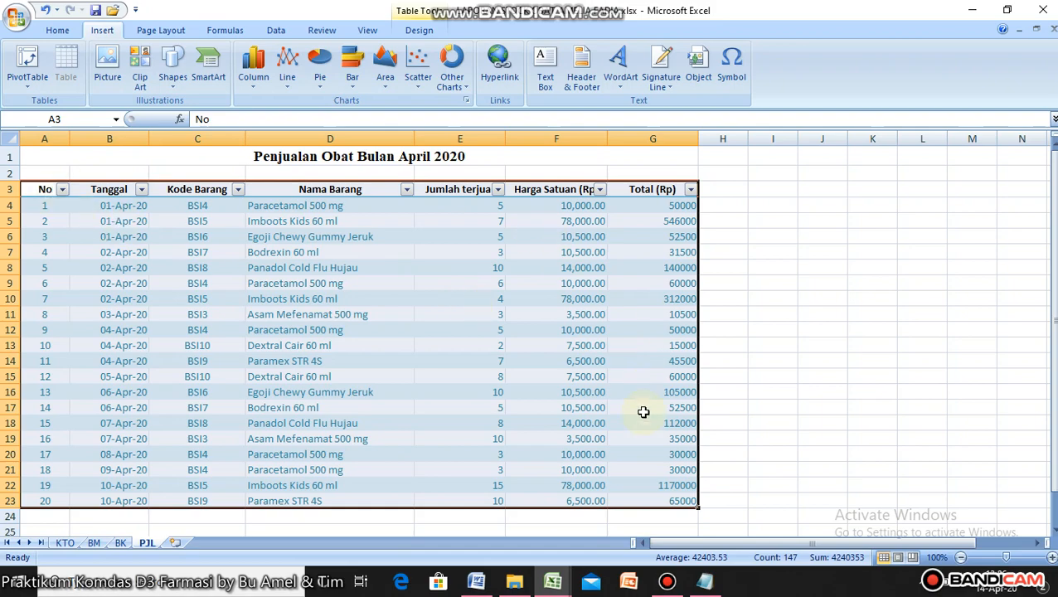
{"action": "left_click", "coordinate": [667, 582]}
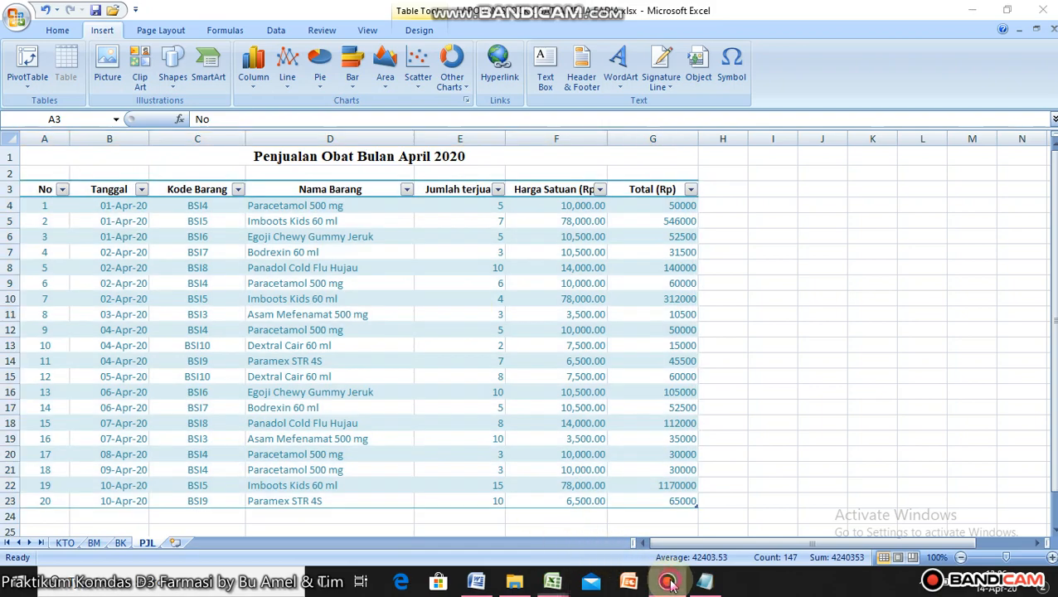
{"action": "left_click", "coordinate": [668, 582]}
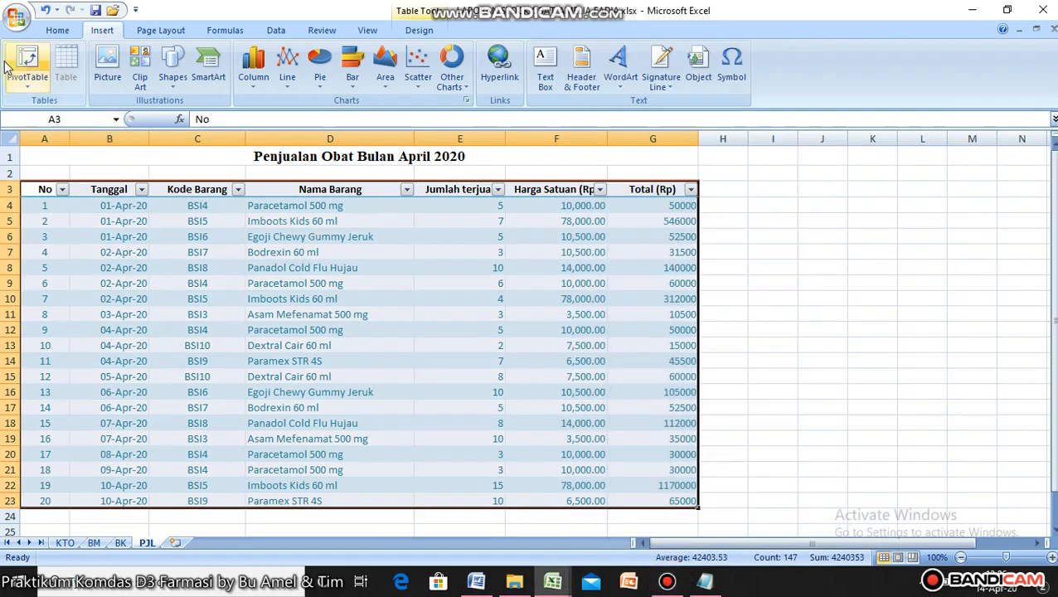
{"action": "left_click", "coordinate": [31, 64]}
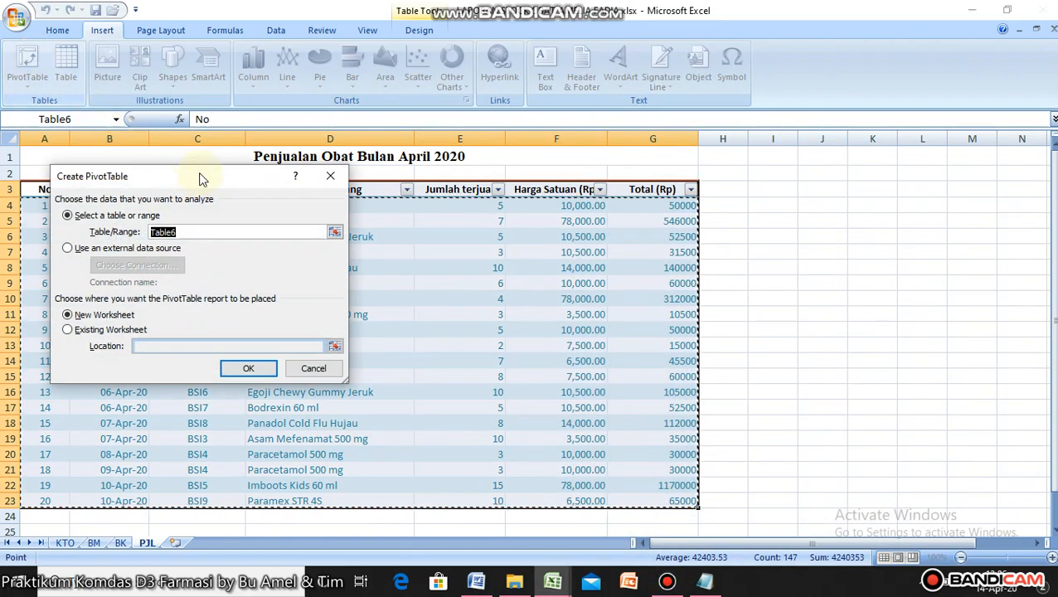
{"action": "left_click_drag", "start_coordinate": [203, 177], "coordinate": [477, 166]}
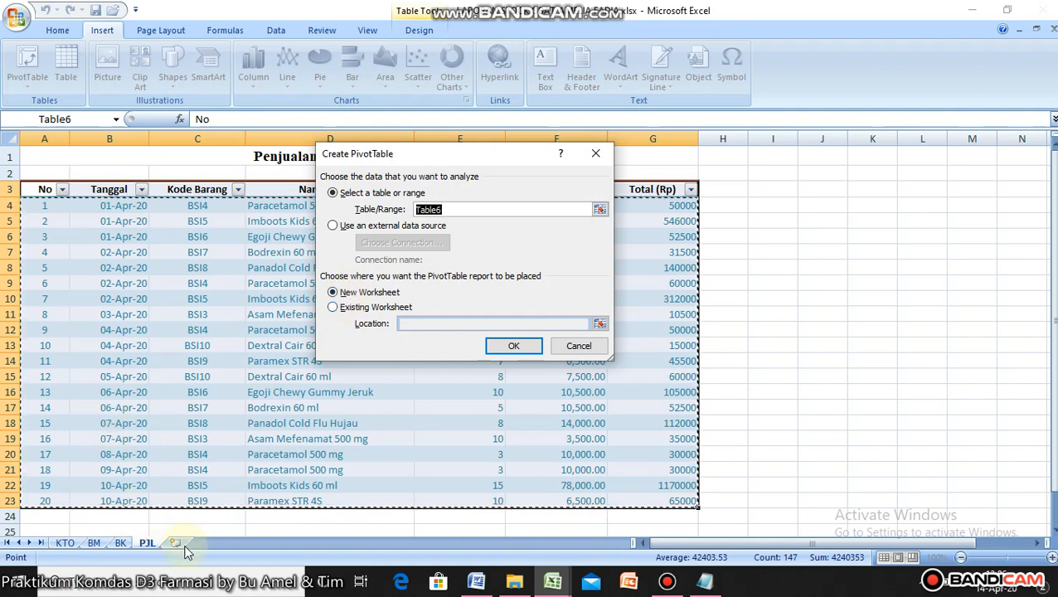
{"action": "left_click", "coordinate": [334, 308]}
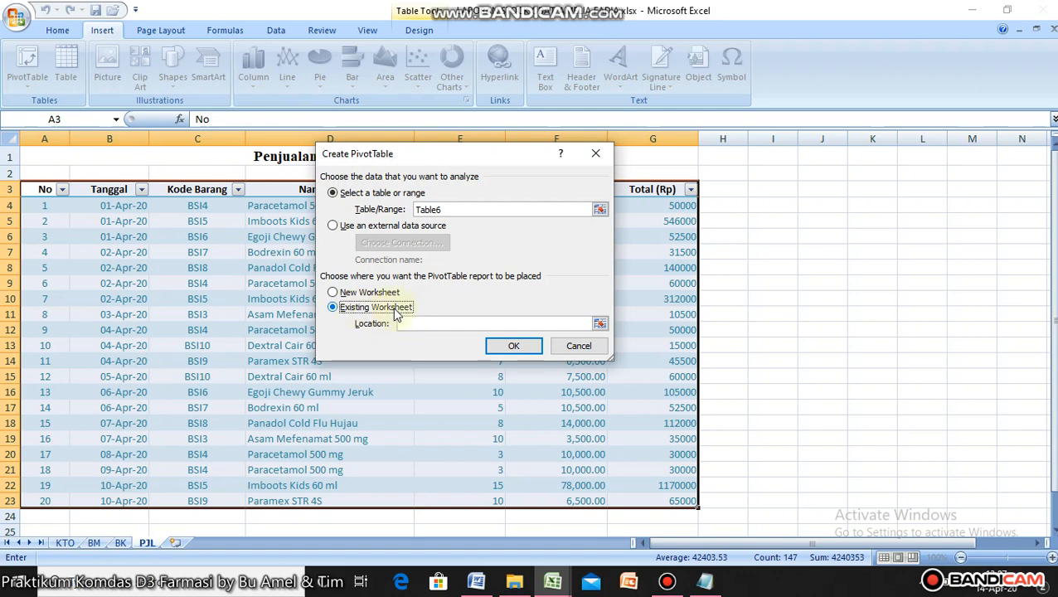
{"action": "scroll", "coordinate": [184, 475], "scroll_direction": "down", "scroll_amount": 2}
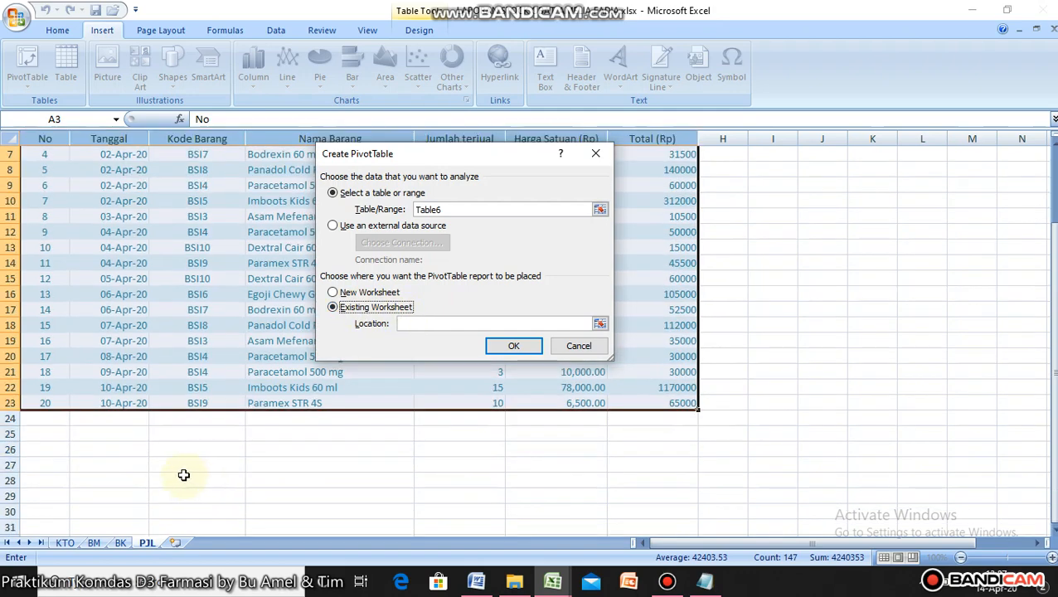
{"action": "left_click", "coordinate": [43, 479]}
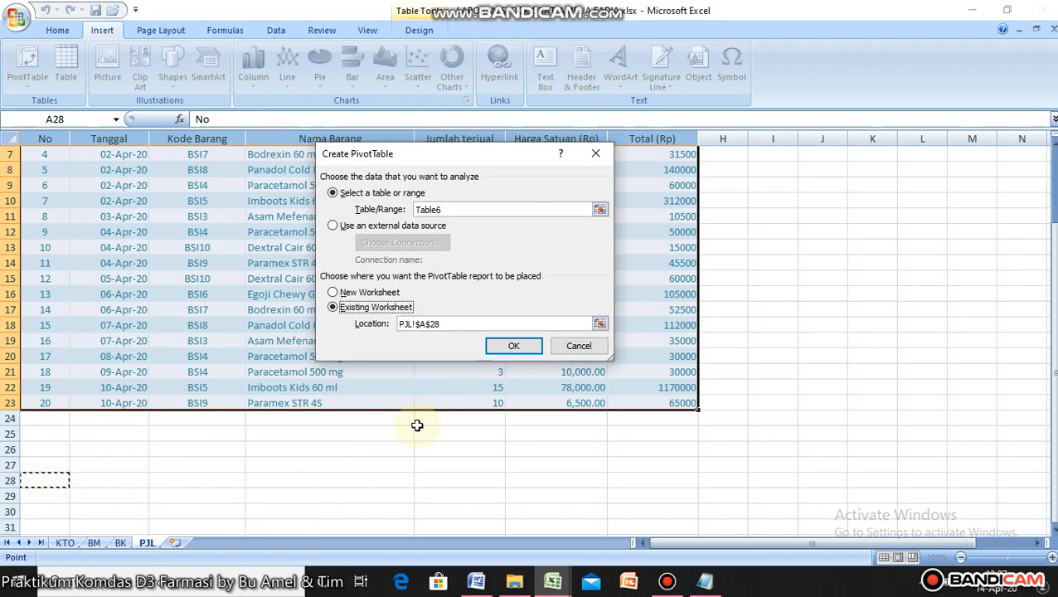
{"action": "left_click", "coordinate": [514, 346]}
- Add the fields Tanggal, Kode Barang and Nama Barang to the row labels of the new PivotTable
{"action": "scroll", "coordinate": [135, 432], "scroll_direction": "down", "scroll_amount": 6}
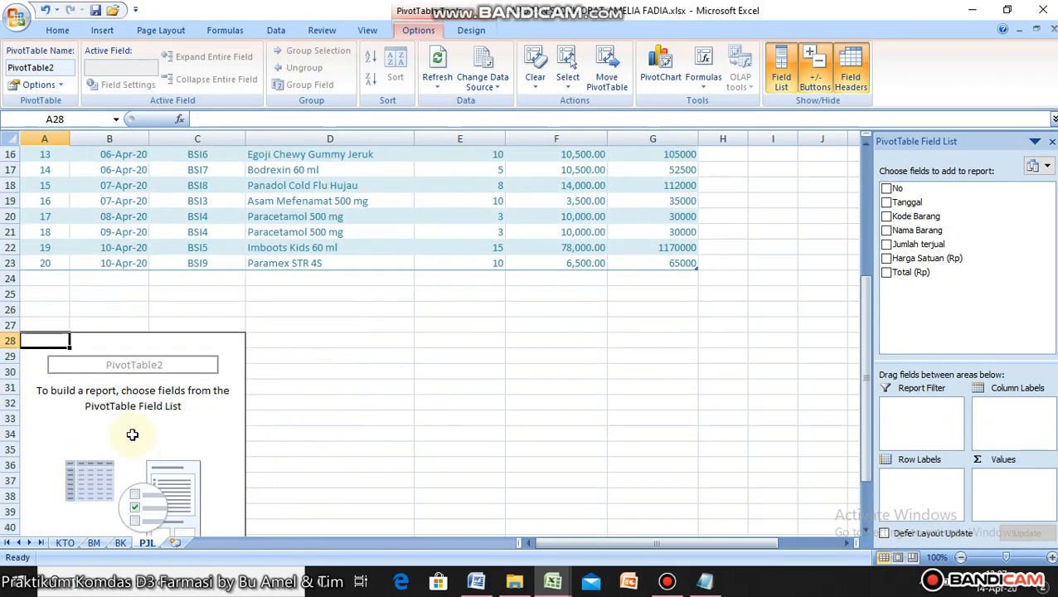
{"action": "scroll", "coordinate": [112, 388], "scroll_direction": "up", "scroll_amount": 2}
{"action": "scroll", "coordinate": [112, 388], "scroll_direction": "up", "scroll_amount": 2}
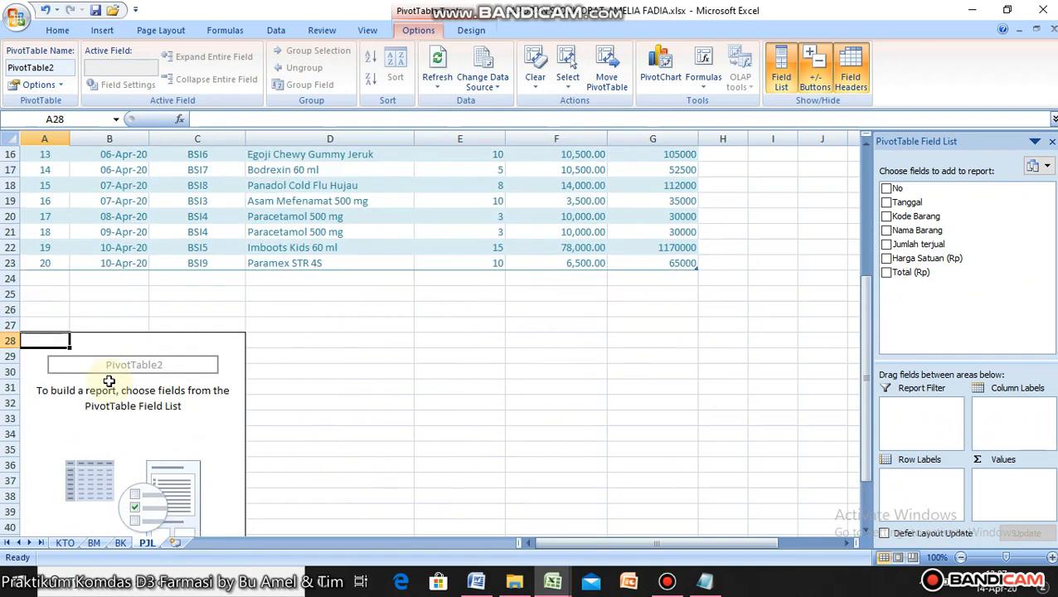
{"action": "scroll", "coordinate": [107, 378], "scroll_direction": "down", "scroll_amount": 5}
{"action": "scroll", "coordinate": [106, 378], "scroll_direction": "up", "scroll_amount": 3}
{"action": "scroll", "coordinate": [116, 382], "scroll_direction": "down", "scroll_amount": 1}
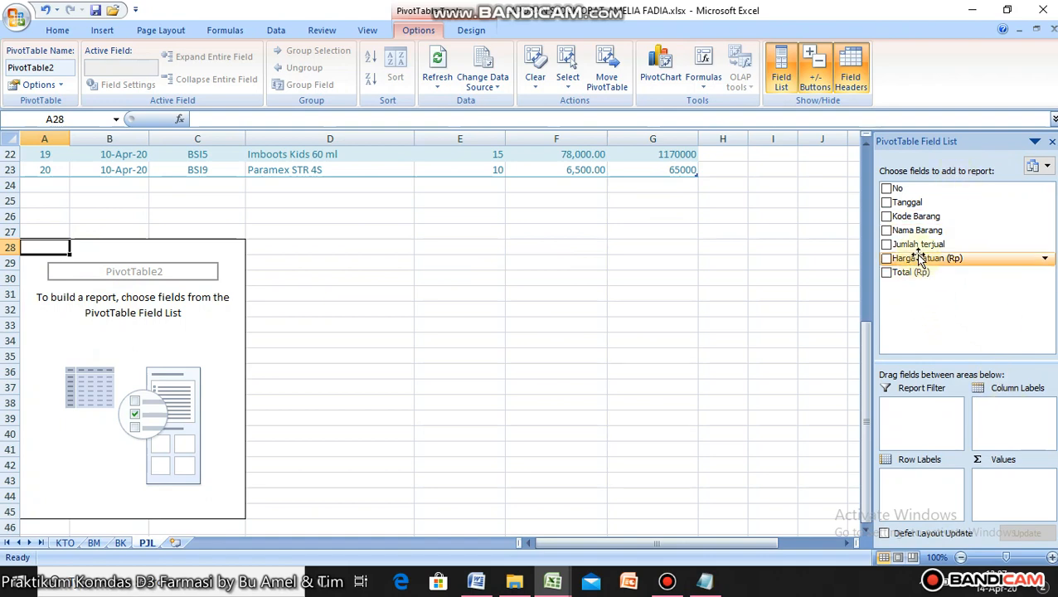
{"action": "left_click", "coordinate": [886, 203]}
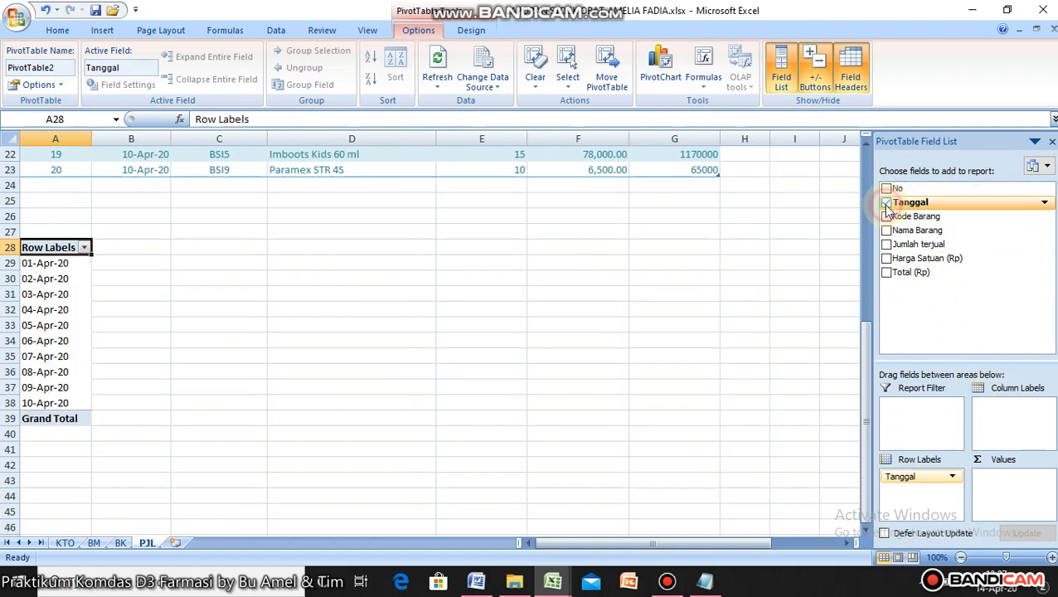
{"action": "left_click", "coordinate": [886, 216]}
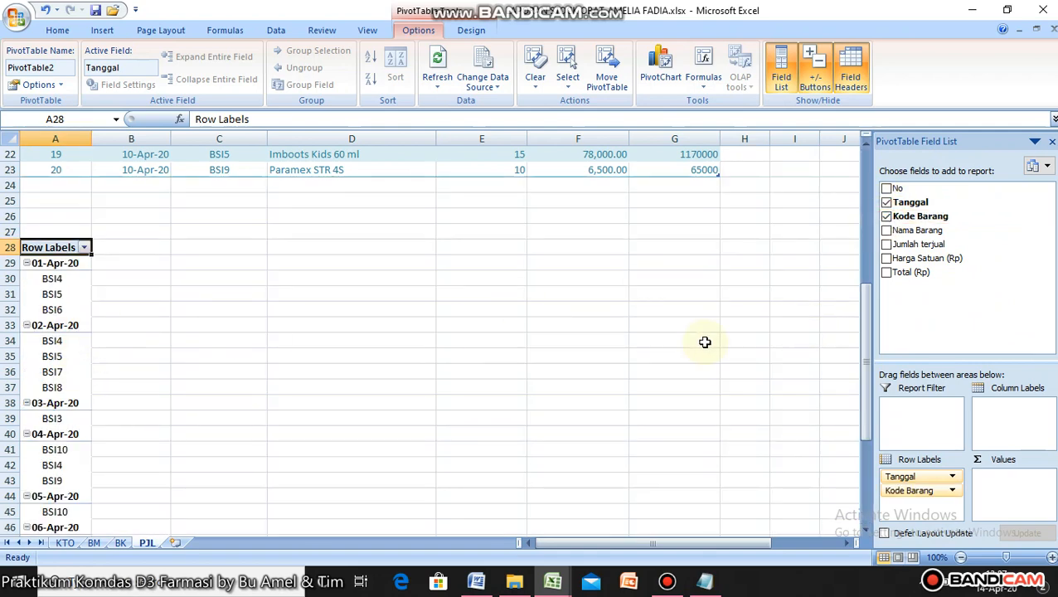
{"action": "left_click", "coordinate": [887, 231]}
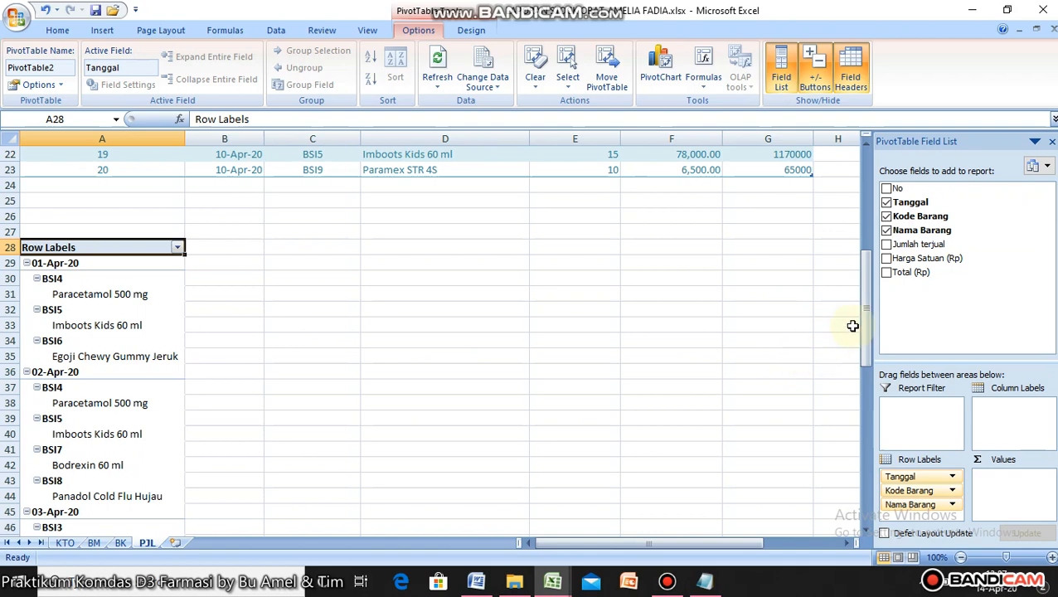
- Add Jumlah terjual, Harga Satuan (Rp) and Total (Rp) to the PivotTable as summed values
{"action": "left_click", "coordinate": [885, 243]}
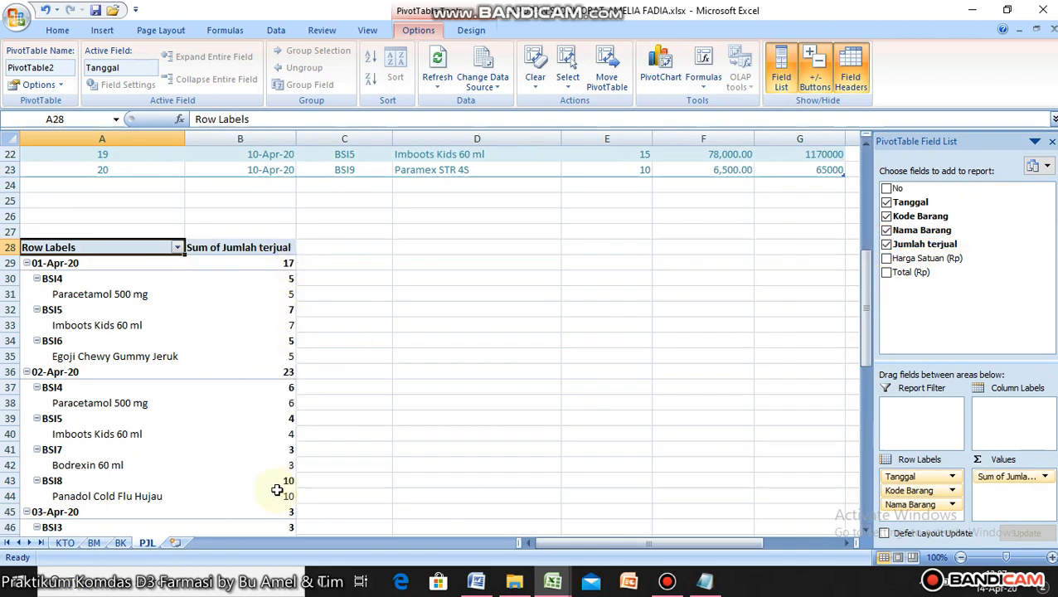
{"action": "left_click", "coordinate": [886, 257]}
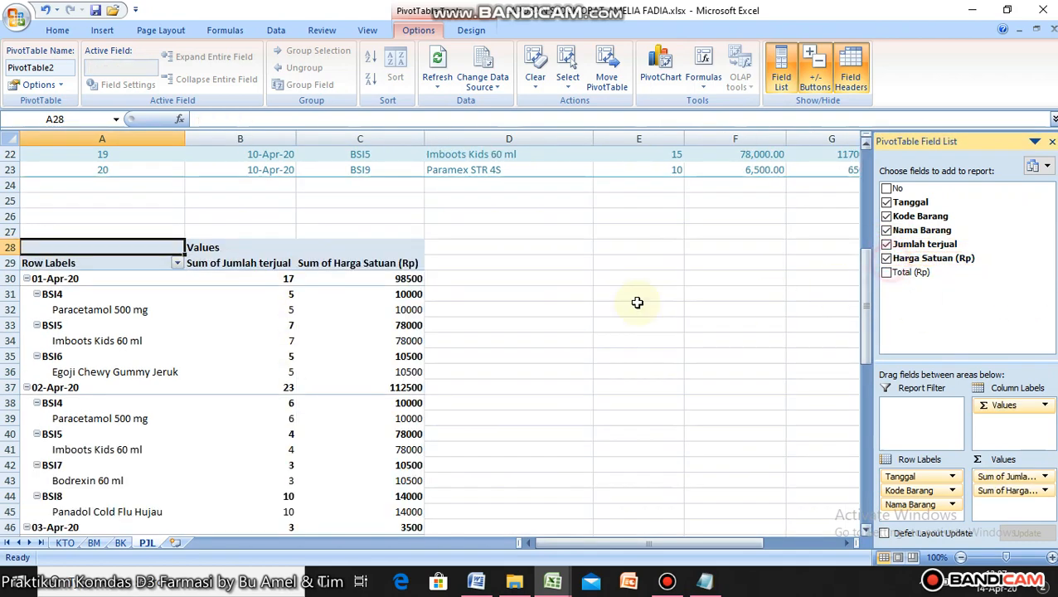
{"action": "left_click", "coordinate": [887, 273]}
- Examine the PivotTable's quantity, unit price and total sums for every date down to the Grand Total row
{"action": "scroll", "coordinate": [456, 339], "scroll_direction": "down", "scroll_amount": 11}
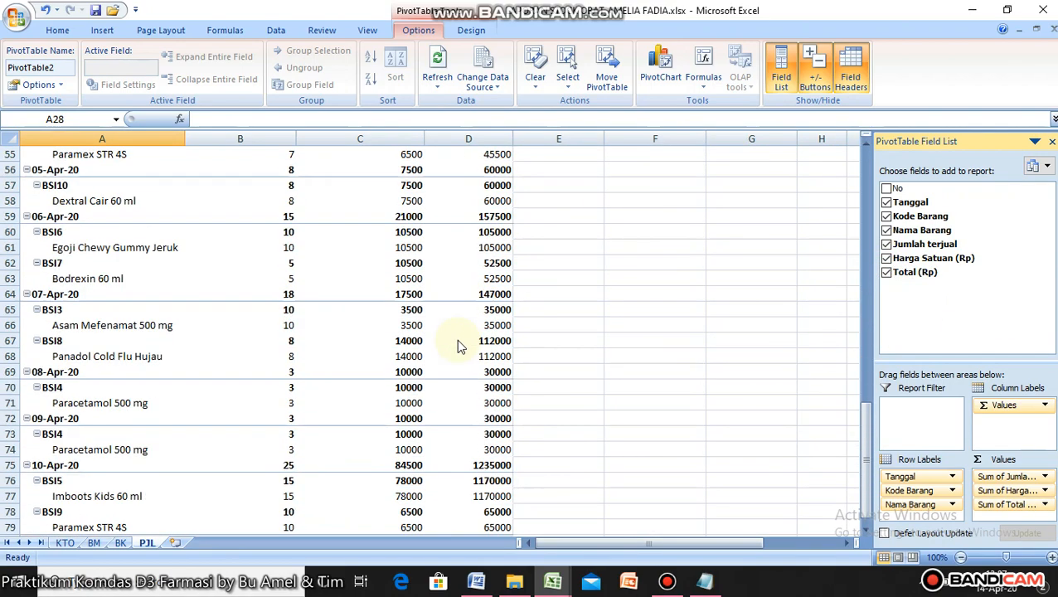
{"action": "scroll", "coordinate": [456, 339], "scroll_direction": "down", "scroll_amount": 1}
{"action": "scroll", "coordinate": [456, 339], "scroll_direction": "up", "scroll_amount": 13}
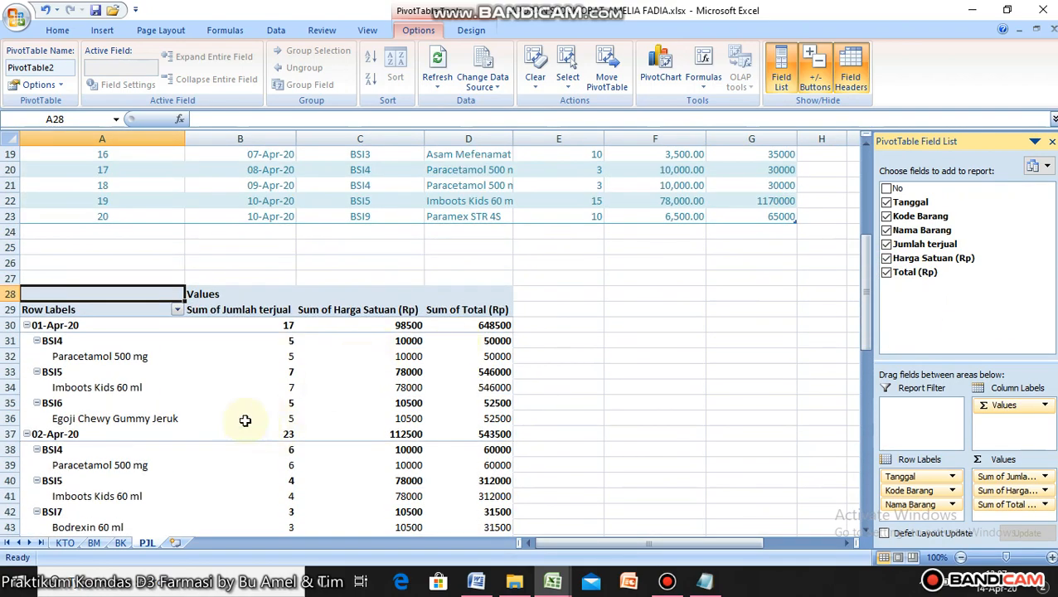
{"action": "scroll", "coordinate": [104, 494], "scroll_direction": "down", "scroll_amount": 2}
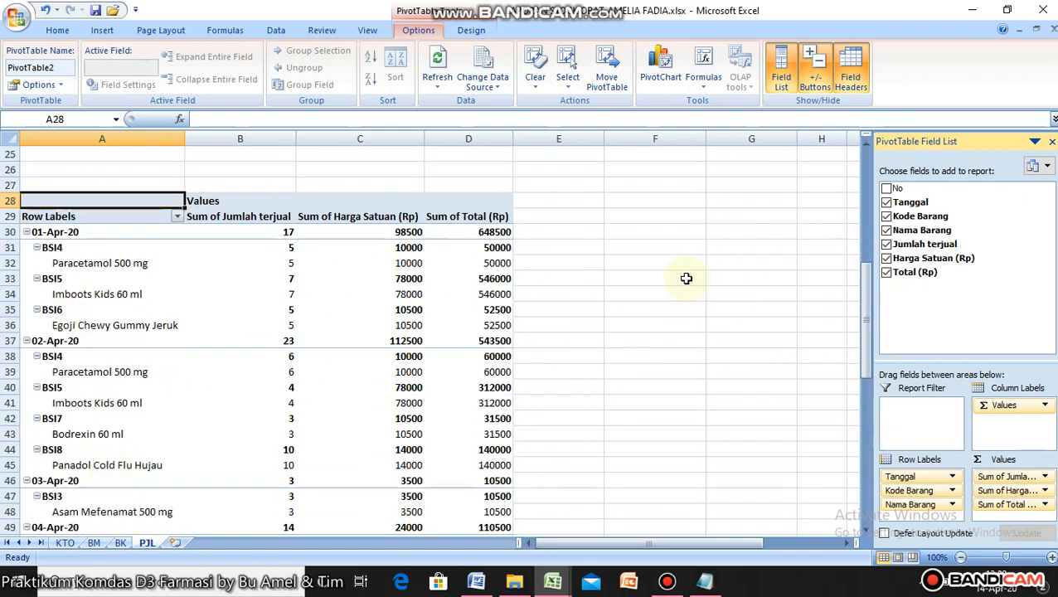
{"action": "scroll", "coordinate": [392, 461], "scroll_direction": "down", "scroll_amount": 8}
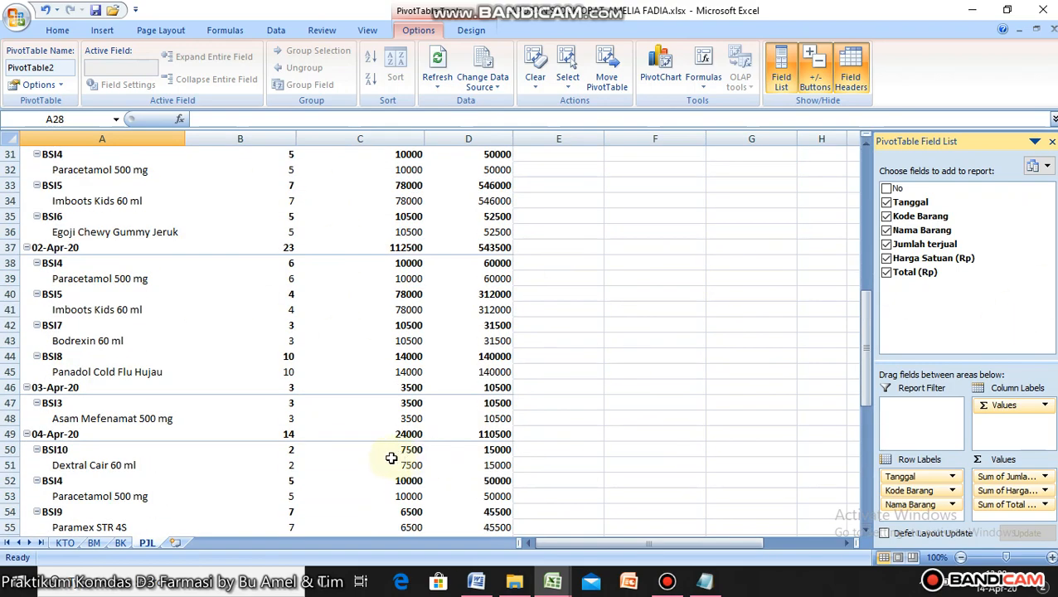
{"action": "scroll", "coordinate": [394, 464], "scroll_direction": "down", "scroll_amount": 7}
{"action": "scroll", "coordinate": [393, 465], "scroll_direction": "up", "scroll_amount": 15}
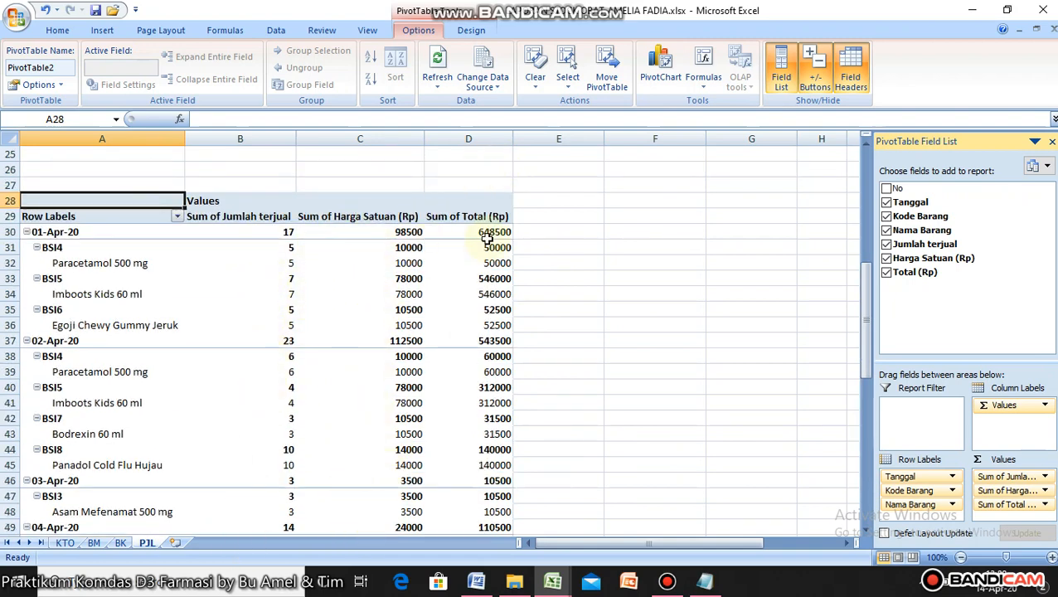
{"action": "scroll", "coordinate": [614, 386], "scroll_direction": "down", "scroll_amount": 14}
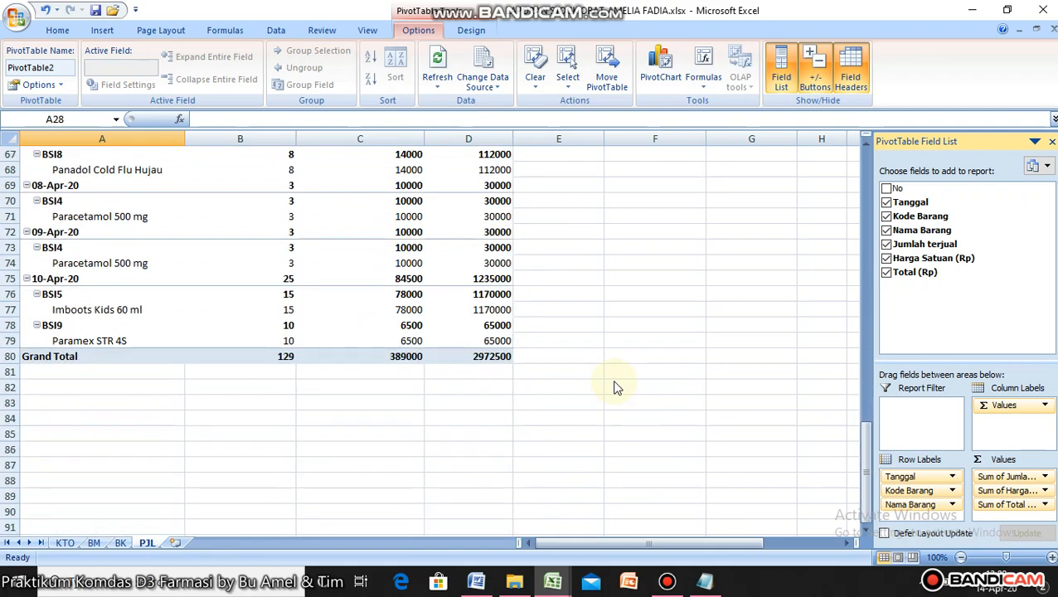
{"action": "scroll", "coordinate": [615, 385], "scroll_direction": "up", "scroll_amount": 6}
{"action": "scroll", "coordinate": [615, 385], "scroll_direction": "up", "scroll_amount": 11}
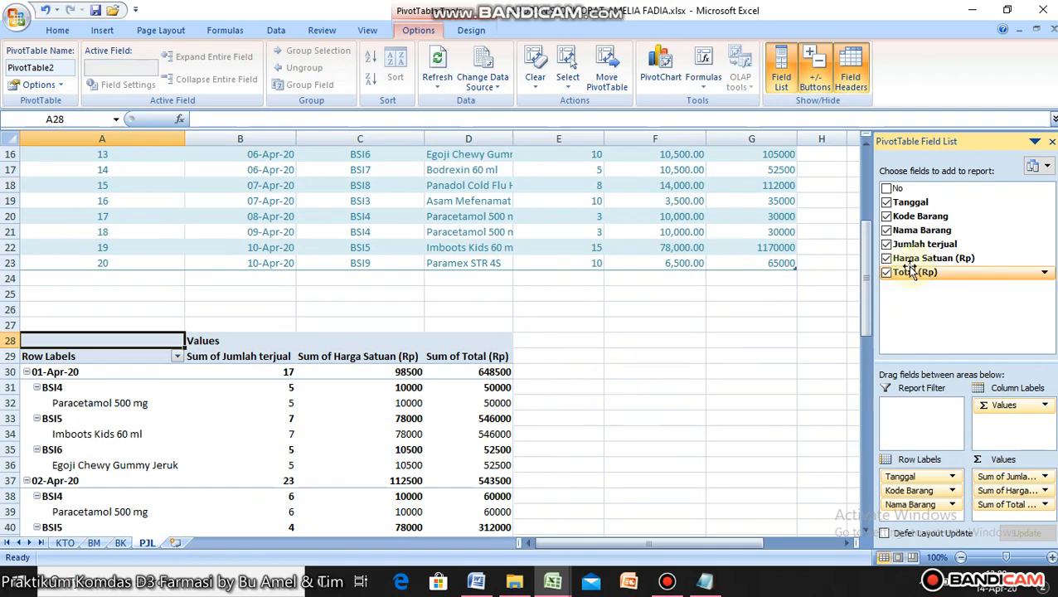
- Remove the Harga Satuan (Rp) field from the PivotTable and check the remaining columns down to the Grand Total
{"action": "left_click", "coordinate": [887, 259]}
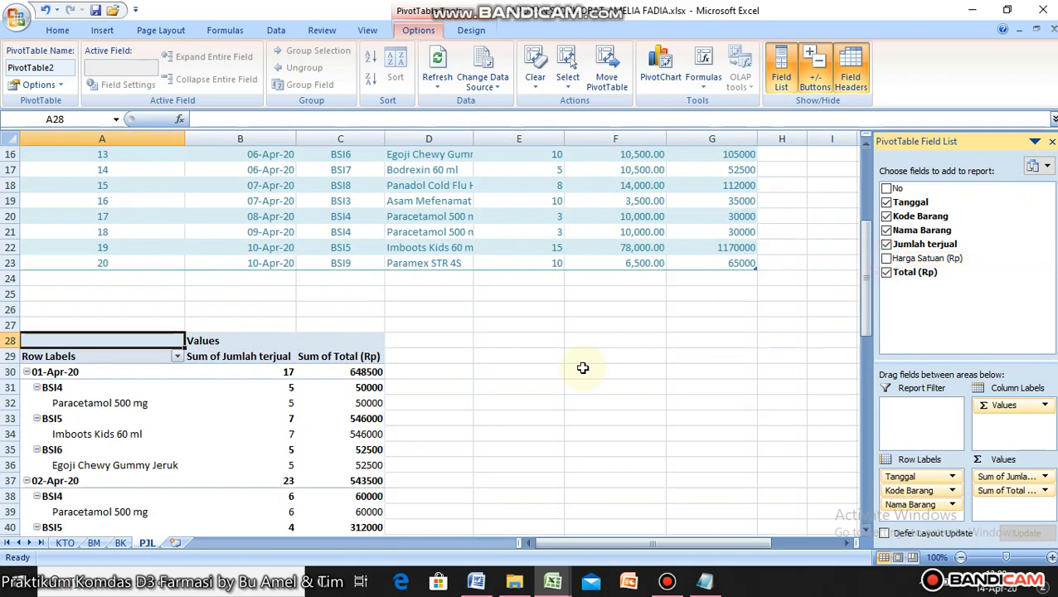
{"action": "scroll", "coordinate": [579, 366], "scroll_direction": "down", "scroll_amount": 5}
{"action": "scroll", "coordinate": [345, 278], "scroll_direction": "up", "scroll_amount": 5}
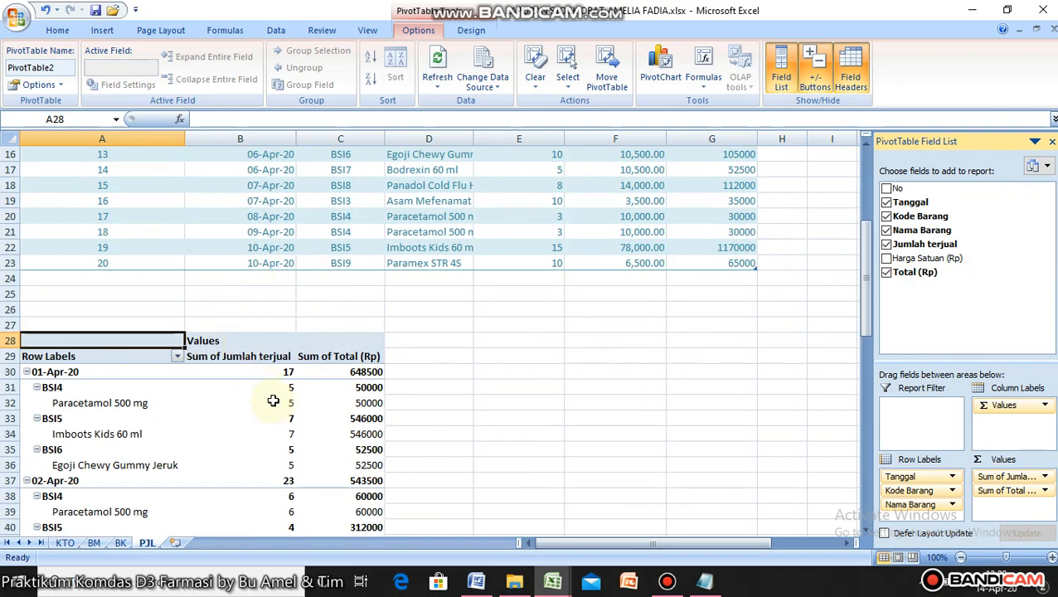
{"action": "scroll", "coordinate": [369, 404], "scroll_direction": "down", "scroll_amount": 7}
{"action": "scroll", "coordinate": [323, 385], "scroll_direction": "down", "scroll_amount": 6}
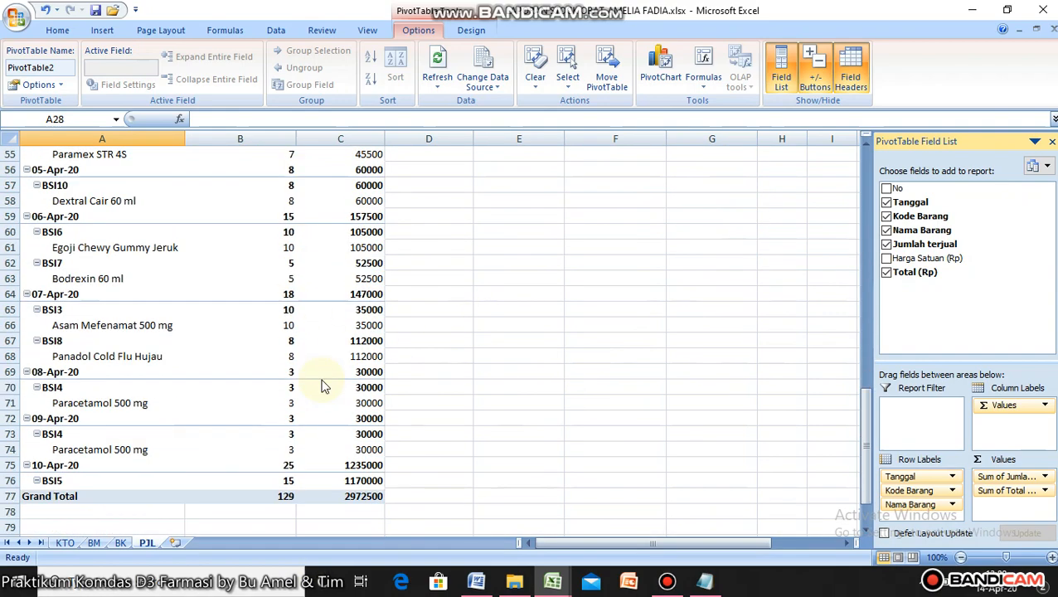
{"action": "scroll", "coordinate": [323, 383], "scroll_direction": "down", "scroll_amount": 1}
{"action": "scroll", "coordinate": [323, 383], "scroll_direction": "up", "scroll_amount": 1}
- Read the three pivot questions at the end of the Word document and return to the PivotTable in Excel
{"action": "left_click", "coordinate": [478, 581]}
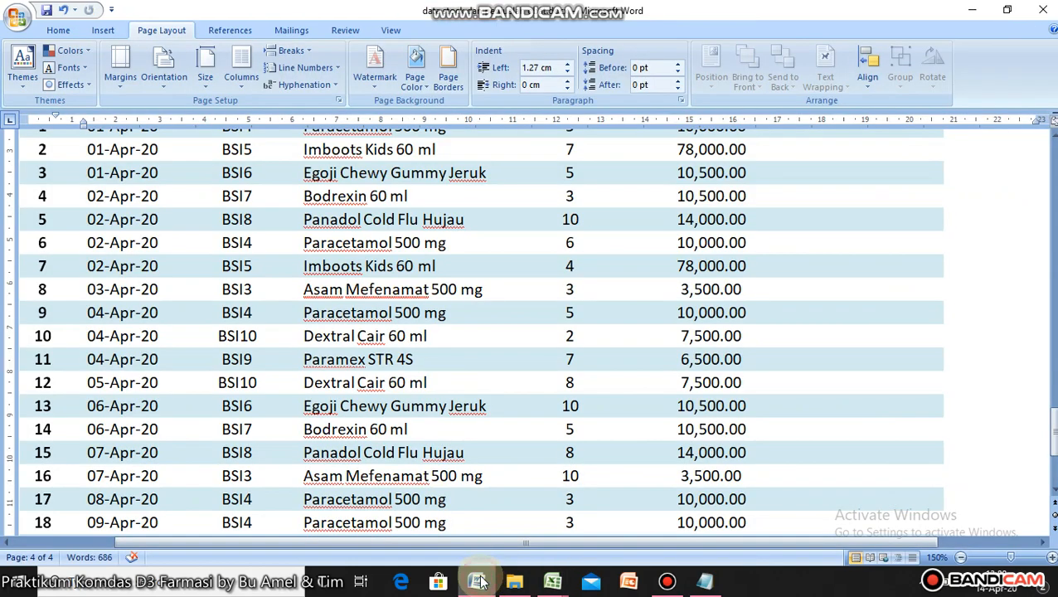
{"action": "scroll", "coordinate": [486, 410], "scroll_direction": "down", "scroll_amount": 3}
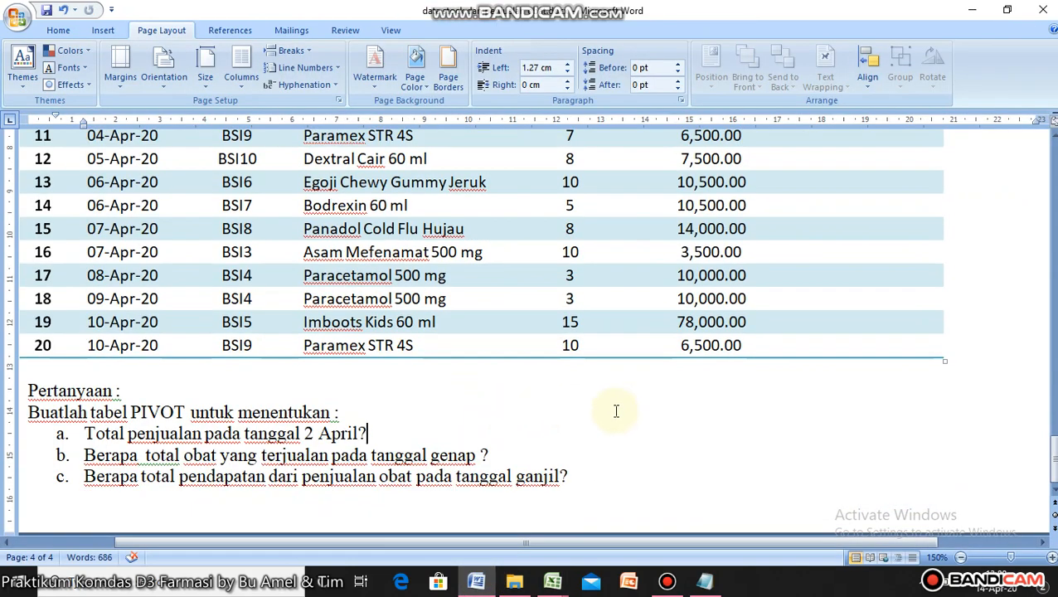
{"action": "left_click", "coordinate": [552, 581]}
{"action": "left_click", "coordinate": [602, 533]}
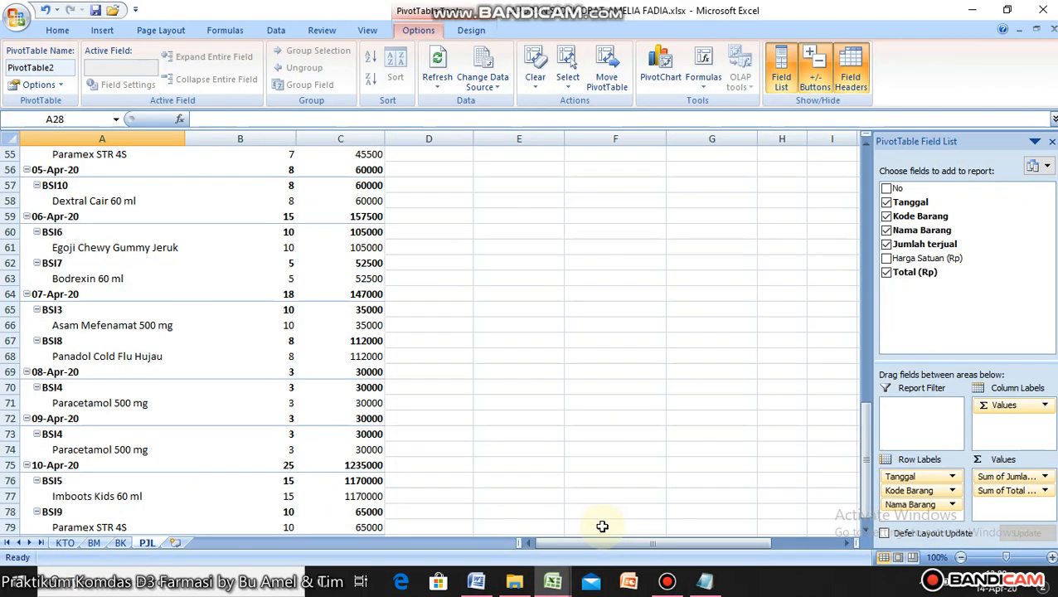
- Filter the PivotTable's Tanggal row labels to show only 02-Apr-20
{"action": "scroll", "coordinate": [539, 345], "scroll_direction": "up", "scroll_amount": 7}
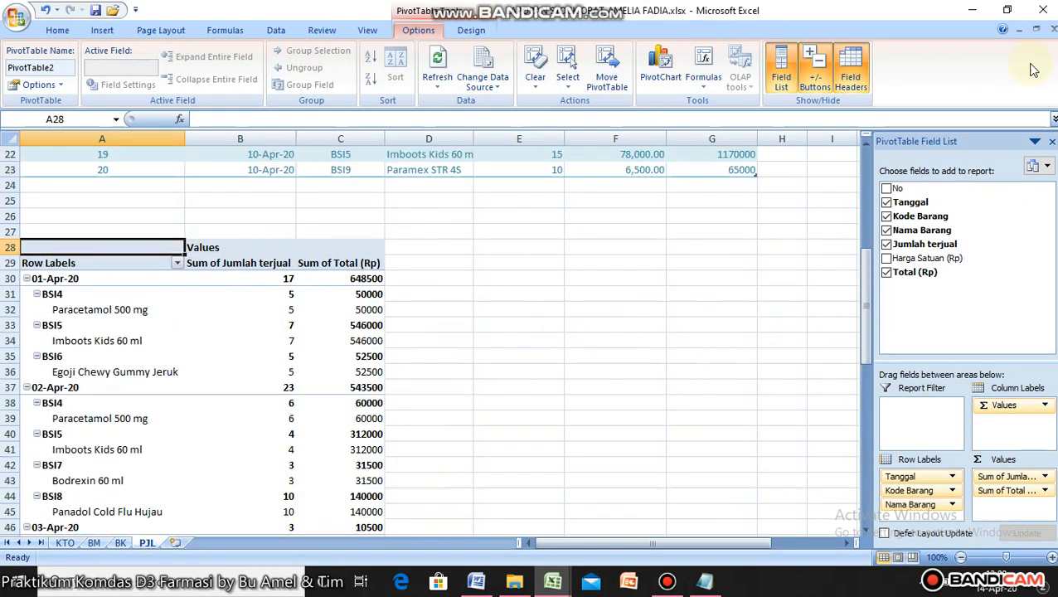
{"action": "left_click", "coordinate": [176, 264]}
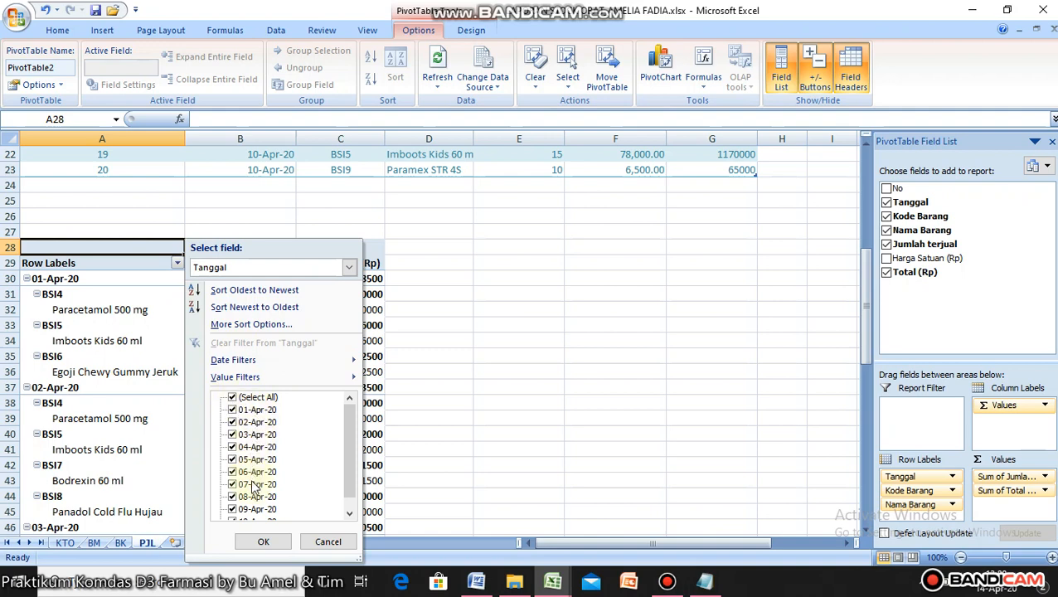
{"action": "left_click_drag", "start_coordinate": [352, 460], "coordinate": [354, 434]}
{"action": "left_click", "coordinate": [232, 397]}
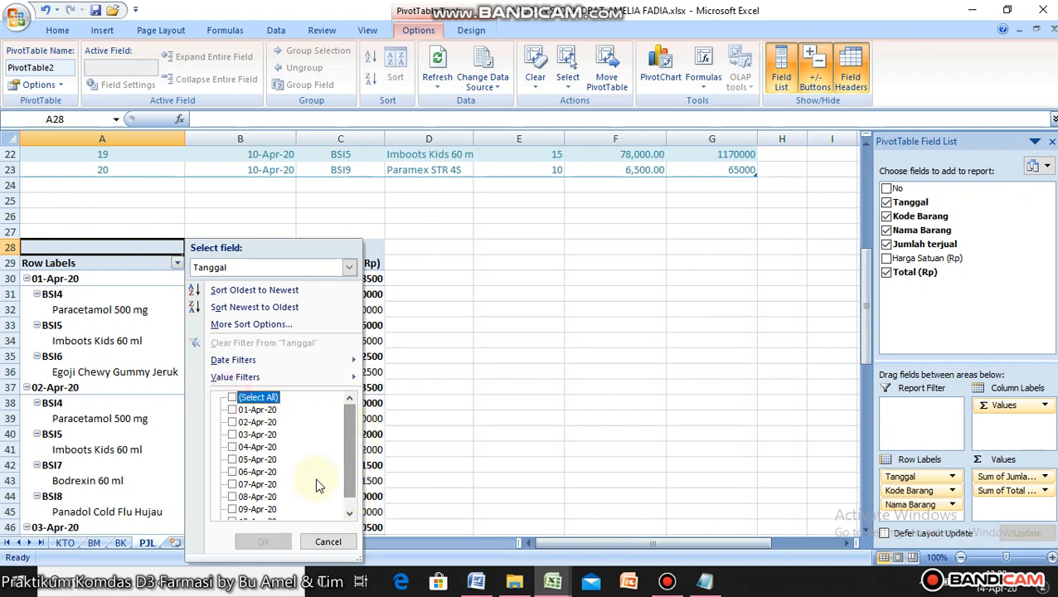
{"action": "left_click", "coordinate": [233, 423]}
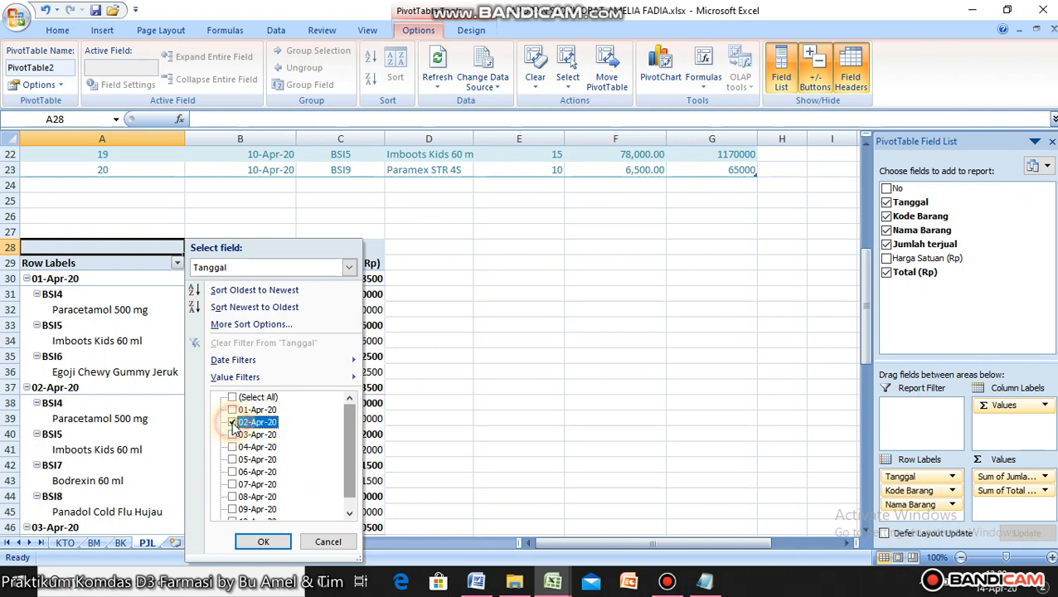
{"action": "left_click", "coordinate": [264, 542]}
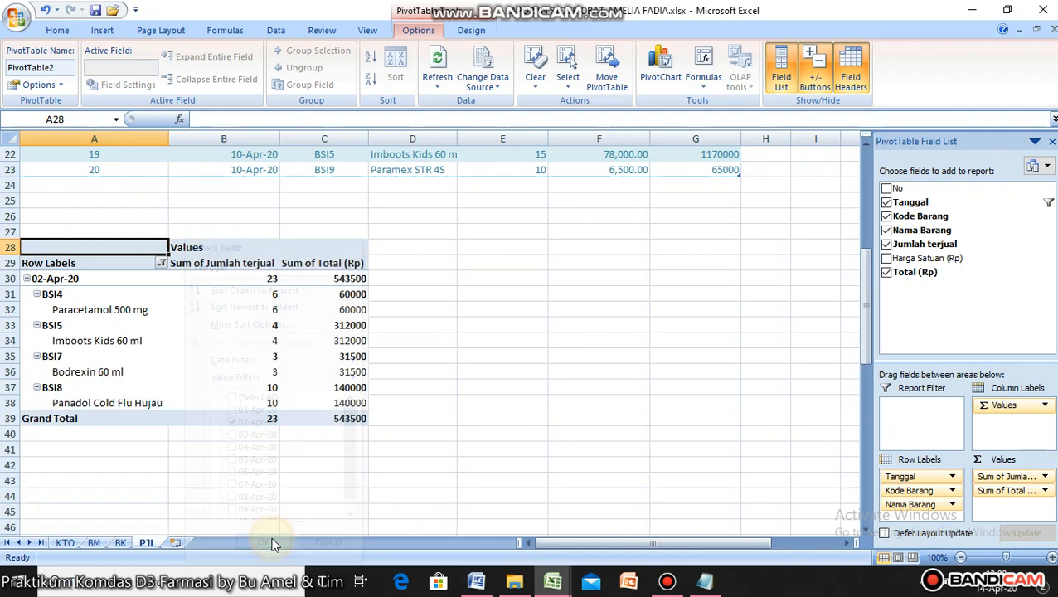
- Check the filtered 2 April sums and Grand Total in the PivotTable against question a in the Word document
{"action": "left_click", "coordinate": [240, 452]}
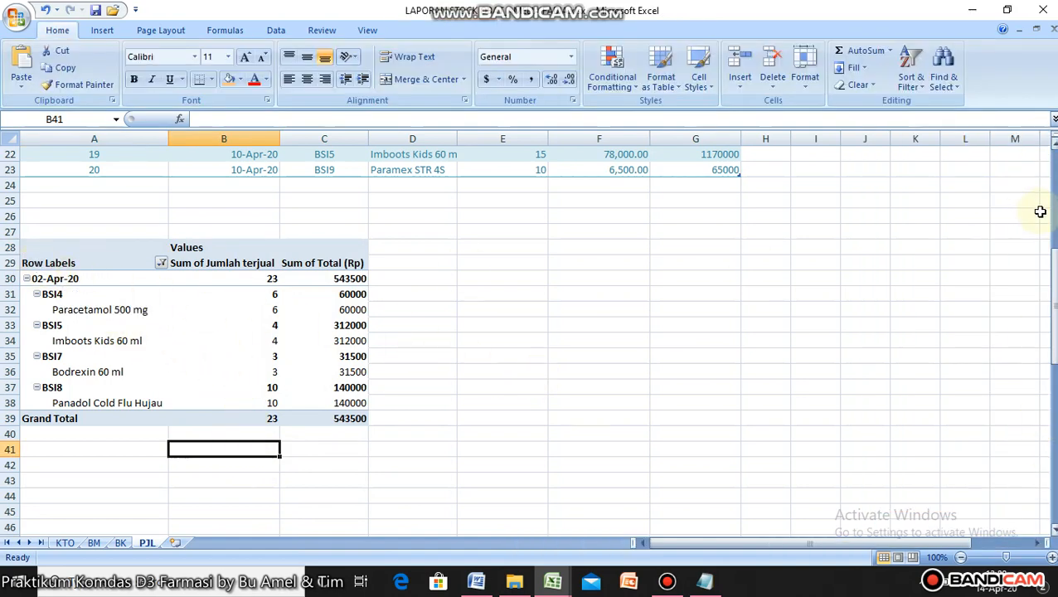
{"action": "left_click", "coordinate": [67, 249]}
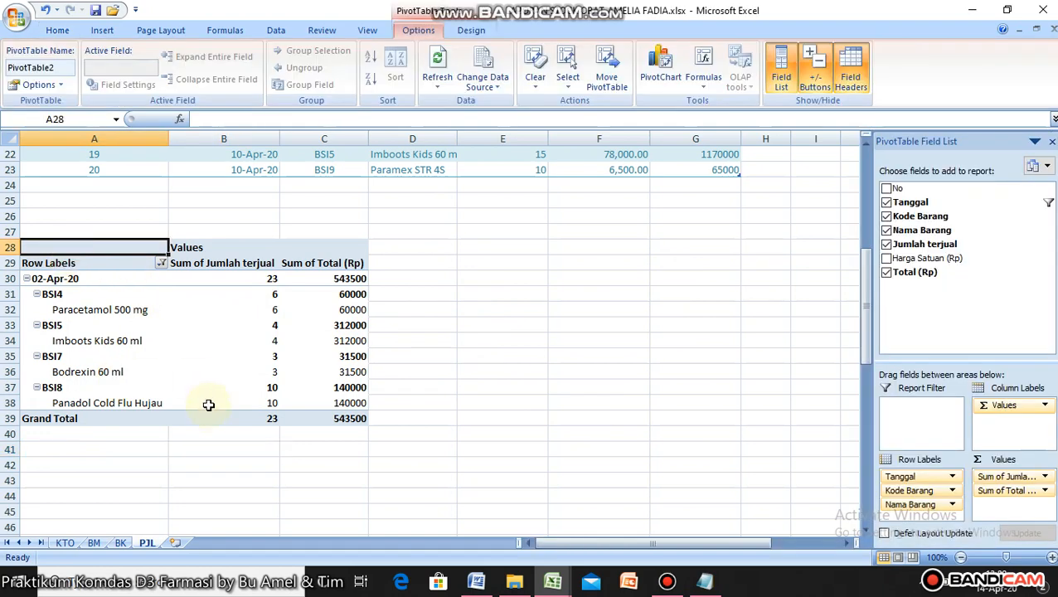
{"action": "left_click", "coordinate": [216, 463]}
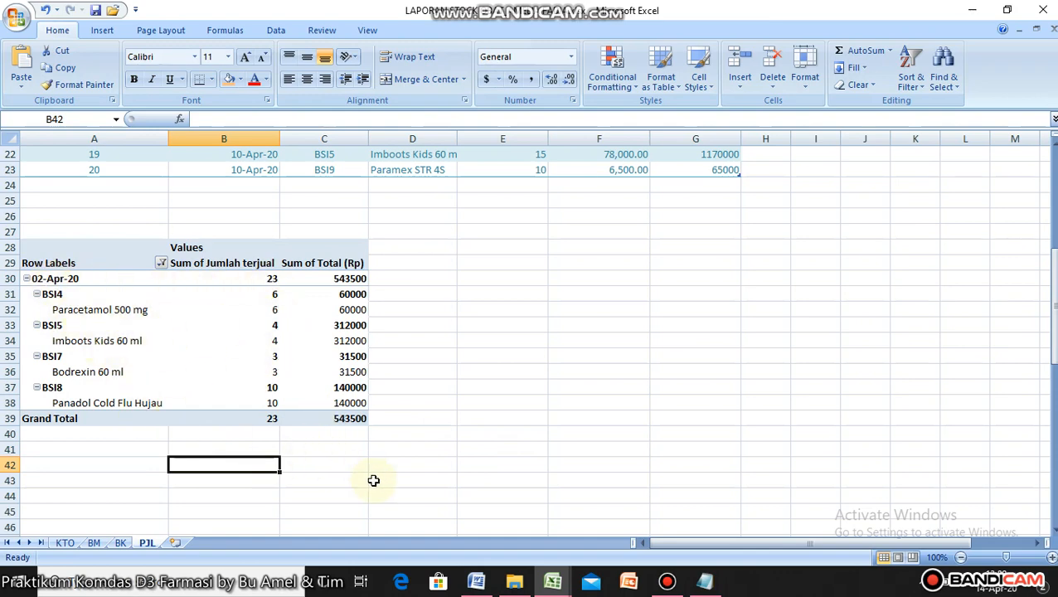
{"action": "left_click", "coordinate": [475, 583]}
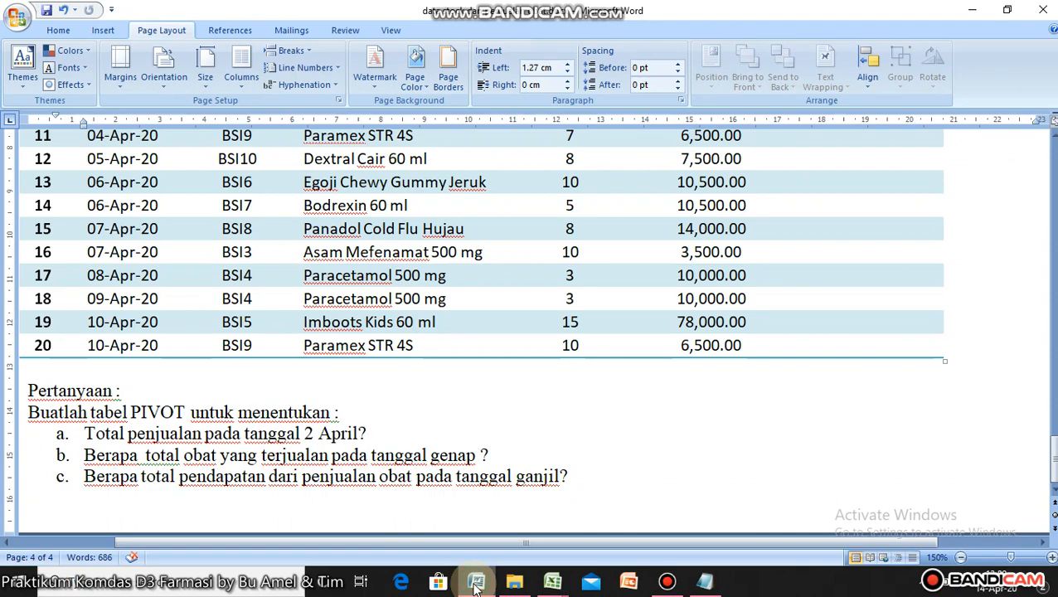
{"action": "left_click", "coordinate": [475, 583]}
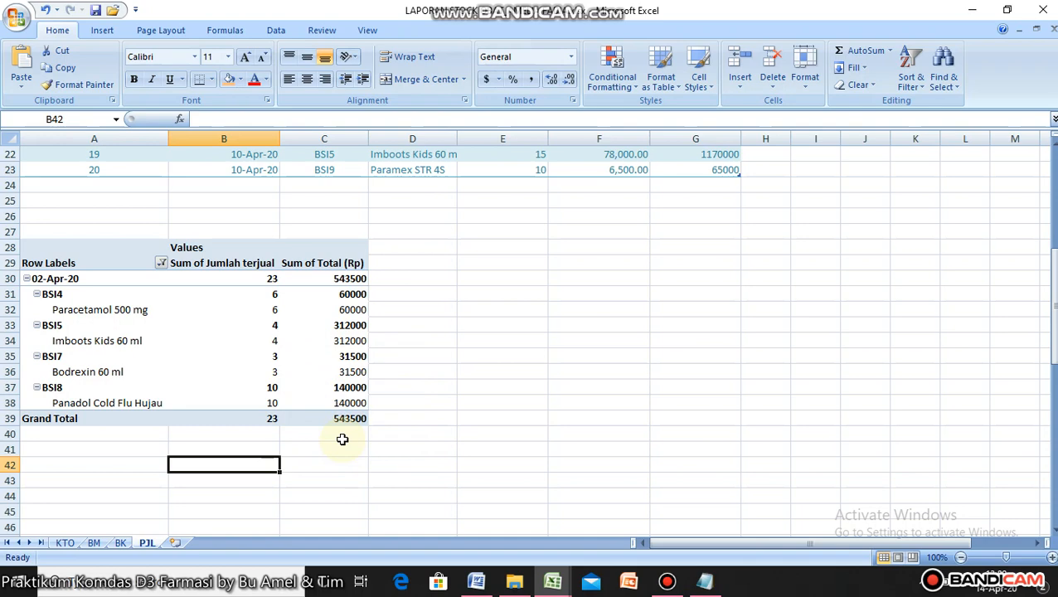
{"action": "scroll", "coordinate": [409, 477], "scroll_direction": "down", "scroll_amount": 3}
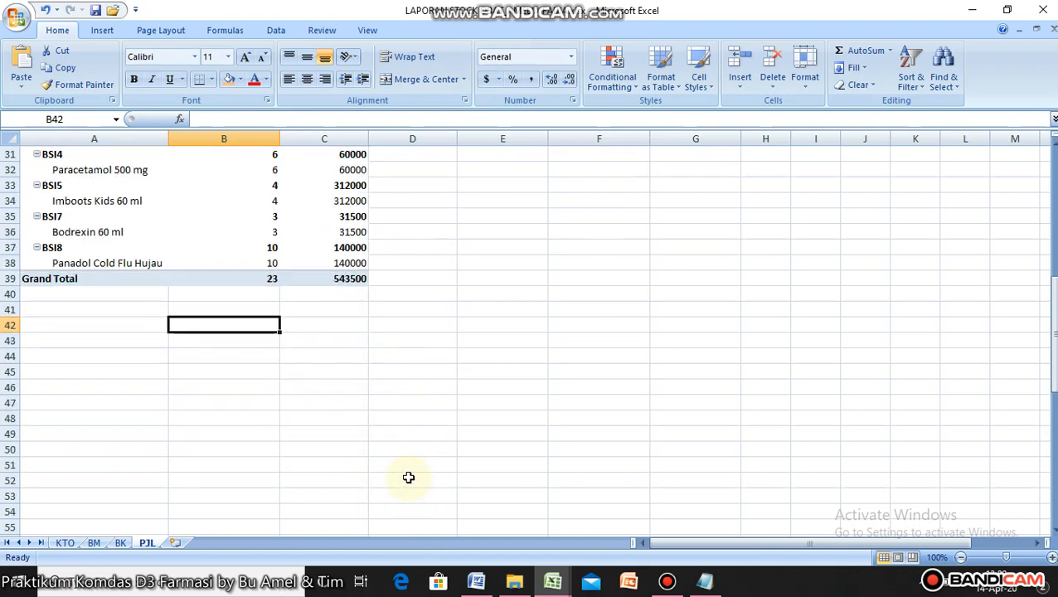
{"action": "scroll", "coordinate": [409, 477], "scroll_direction": "up", "scroll_amount": 4}
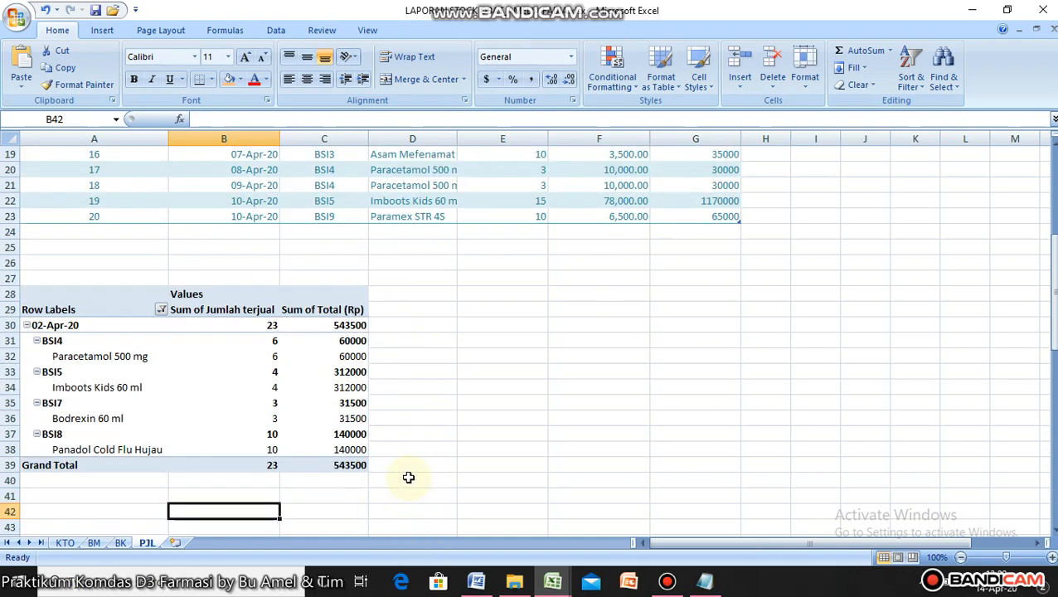
- Consult question b in Word and add 04-Apr-20, 06-Apr-20, 08-Apr-20 and 10-Apr-20 to the PivotTable's Tanggal filter
{"action": "left_click", "coordinate": [477, 585]}
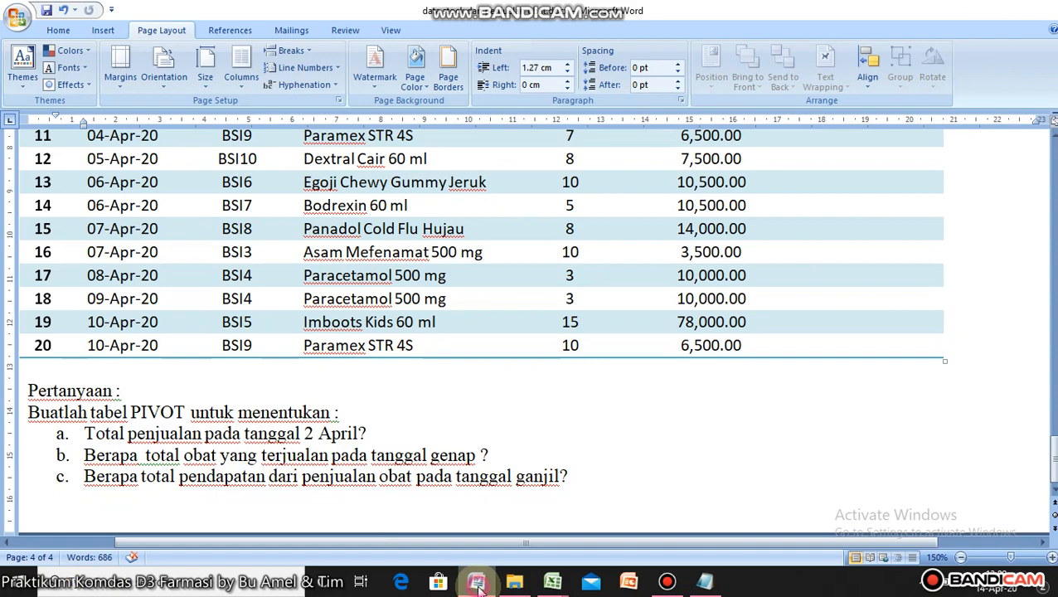
{"action": "left_click", "coordinate": [478, 585]}
{"action": "left_click", "coordinate": [161, 310]}
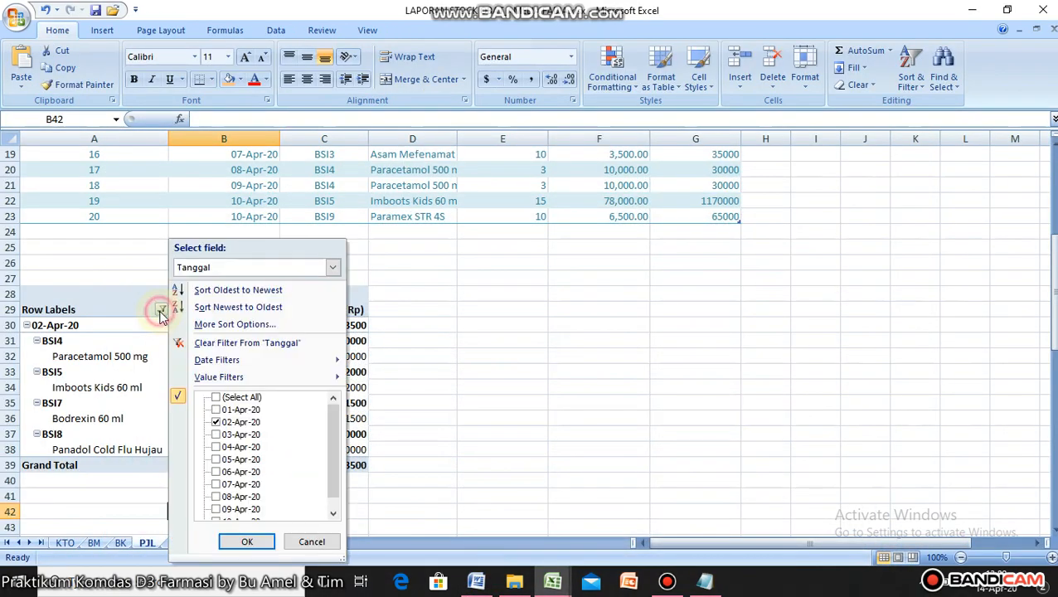
{"action": "left_click", "coordinate": [215, 446]}
{"action": "left_click", "coordinate": [216, 472]}
{"action": "left_click", "coordinate": [217, 497]}
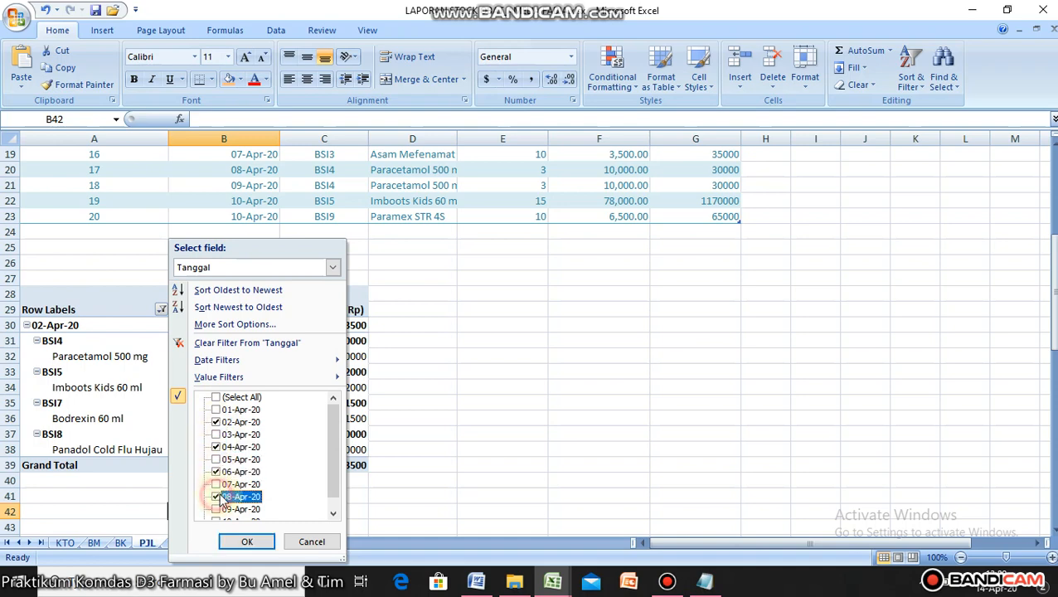
{"action": "left_click", "coordinate": [217, 516]}
{"action": "left_click", "coordinate": [245, 541]}
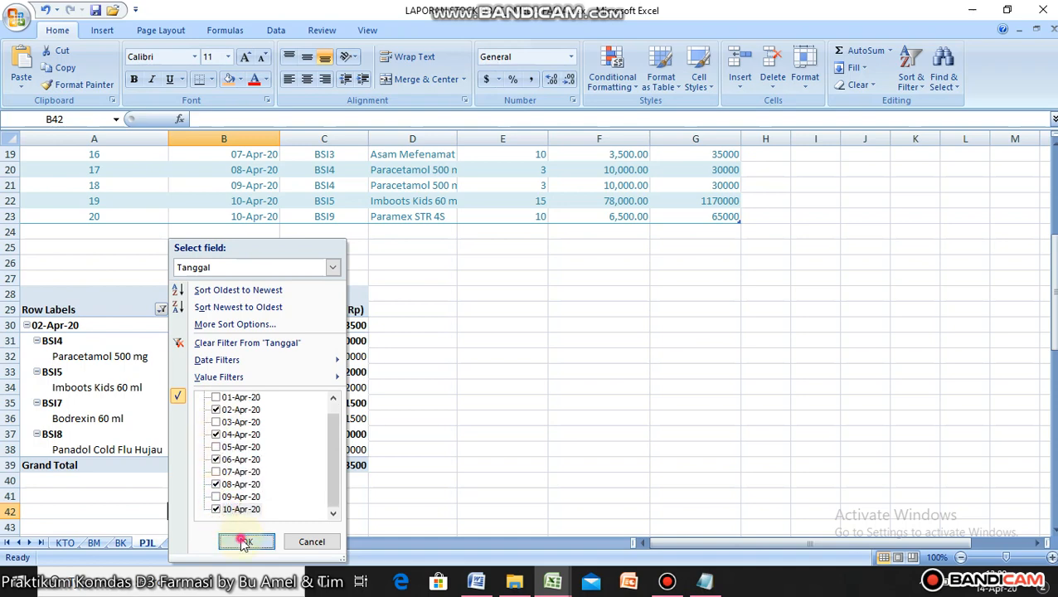
- Examine the even-date quantities and totals down to the Grand Total row, comparing them with question b in Word
{"action": "scroll", "coordinate": [406, 489], "scroll_direction": "down", "scroll_amount": 6}
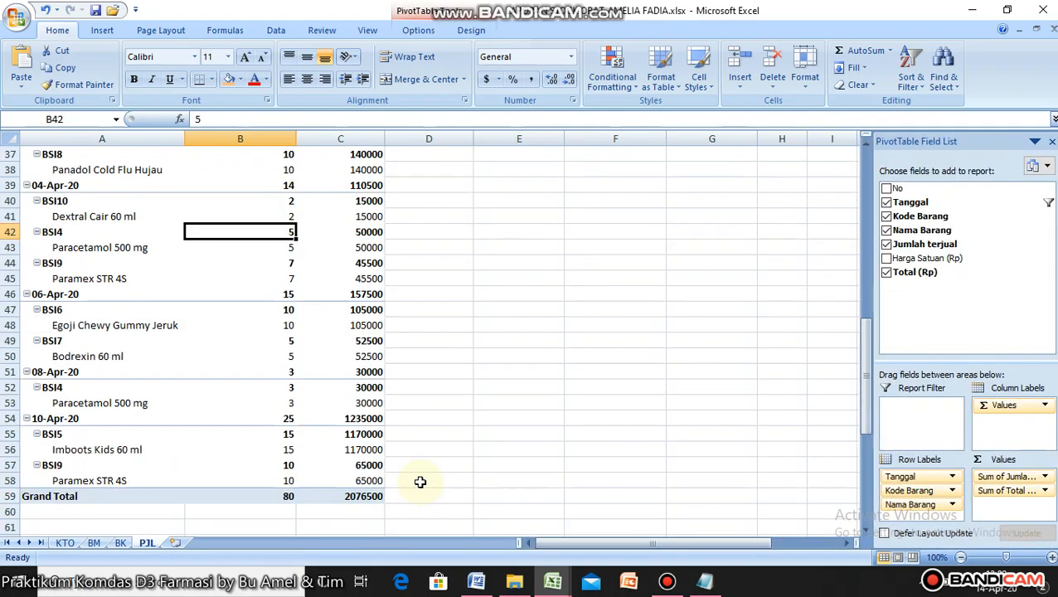
{"action": "scroll", "coordinate": [421, 482], "scroll_direction": "up", "scroll_amount": 6}
{"action": "scroll", "coordinate": [420, 482], "scroll_direction": "down", "scroll_amount": 9}
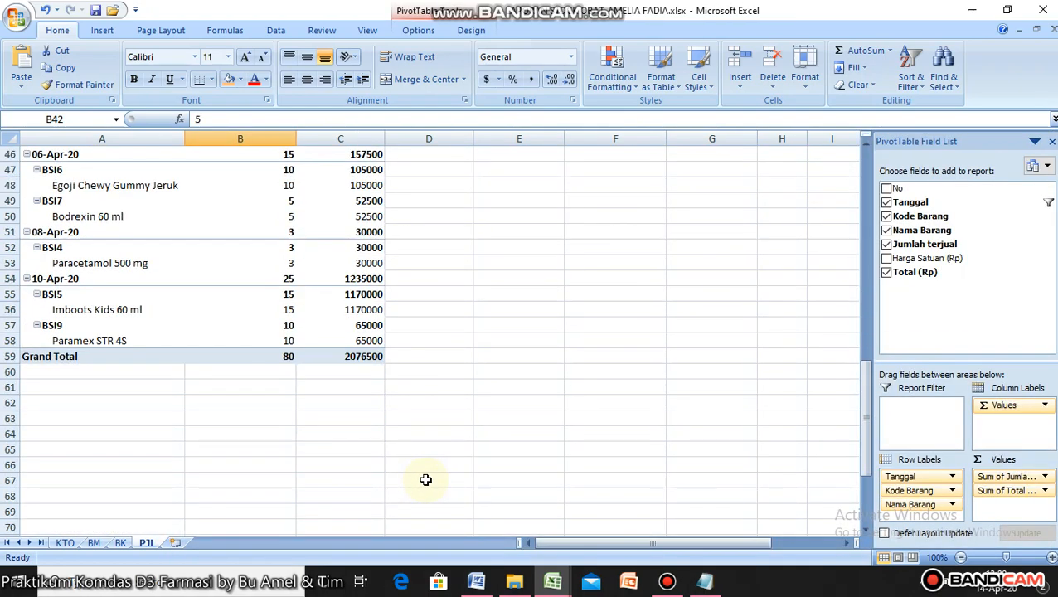
{"action": "left_click", "coordinate": [474, 584]}
{"action": "left_click", "coordinate": [474, 583]}
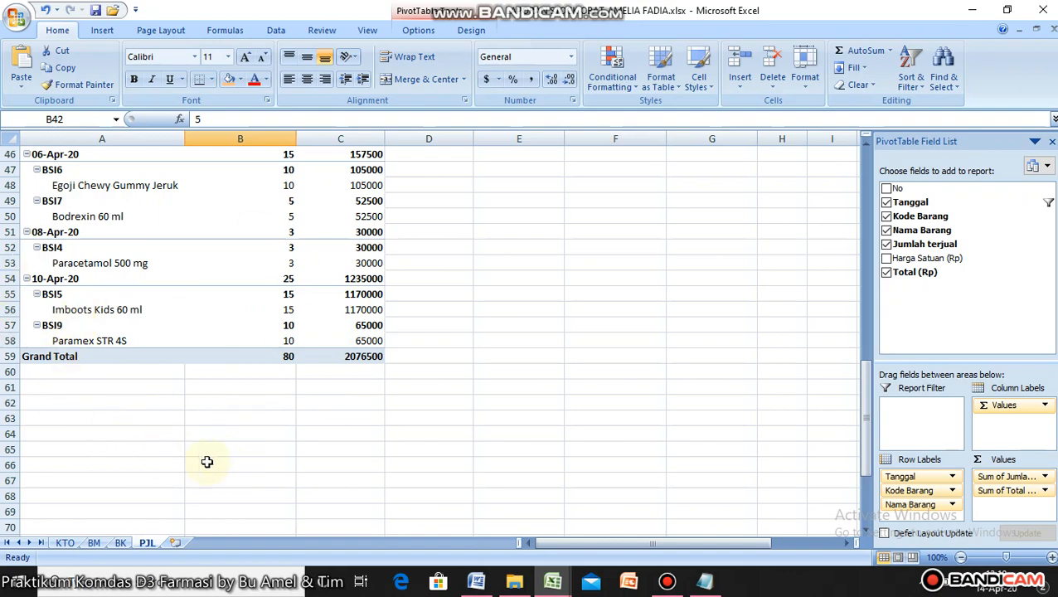
{"action": "scroll", "coordinate": [208, 461], "scroll_direction": "up", "scroll_amount": 12}
{"action": "scroll", "coordinate": [220, 448], "scroll_direction": "down", "scroll_amount": 8}
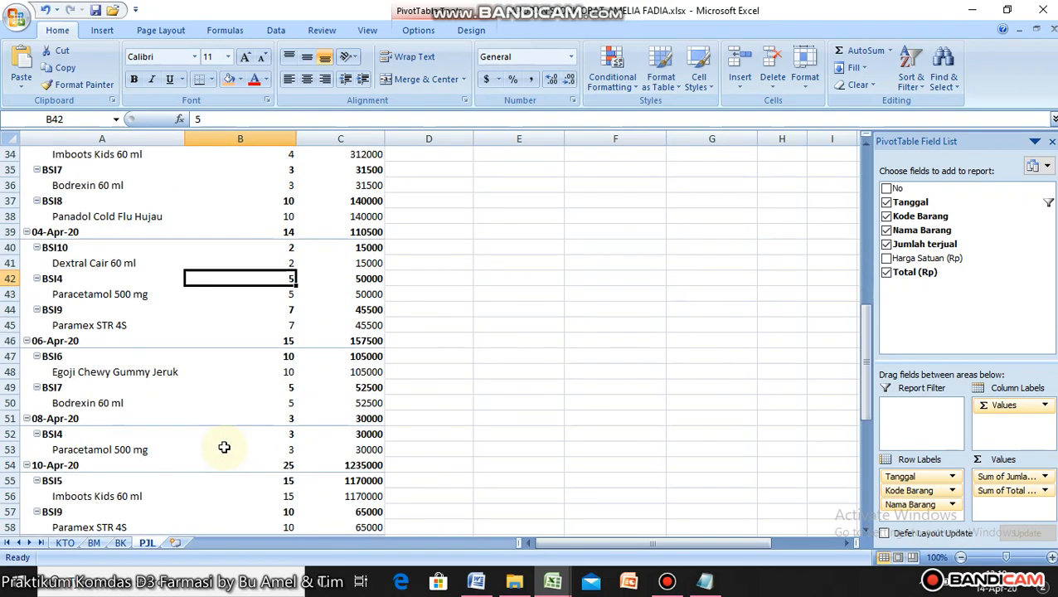
{"action": "mouse_move", "coordinate": [224, 448]}
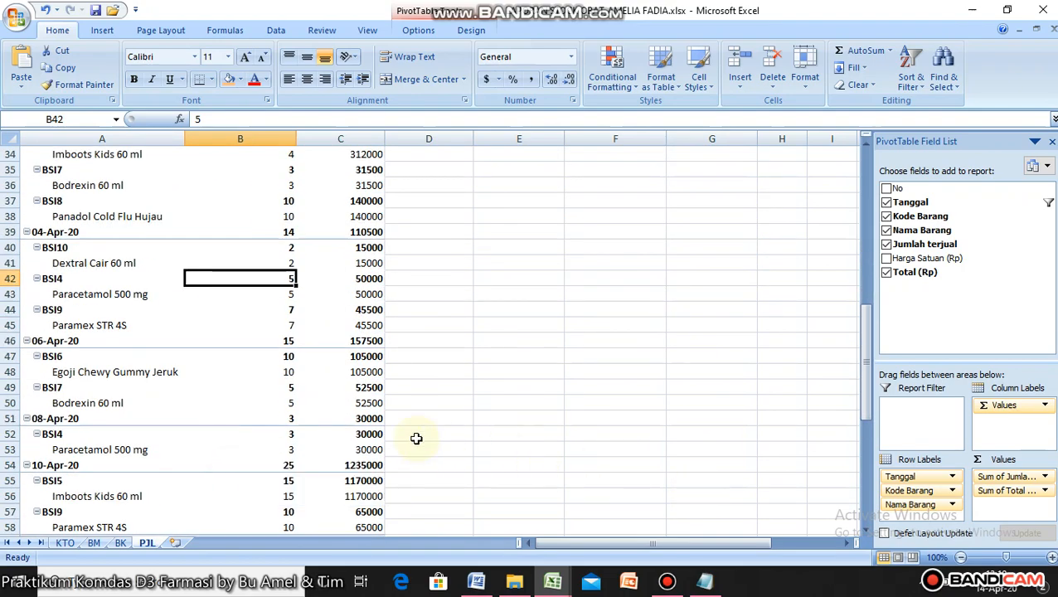
{"action": "scroll", "coordinate": [416, 439], "scroll_direction": "up", "scroll_amount": 4}
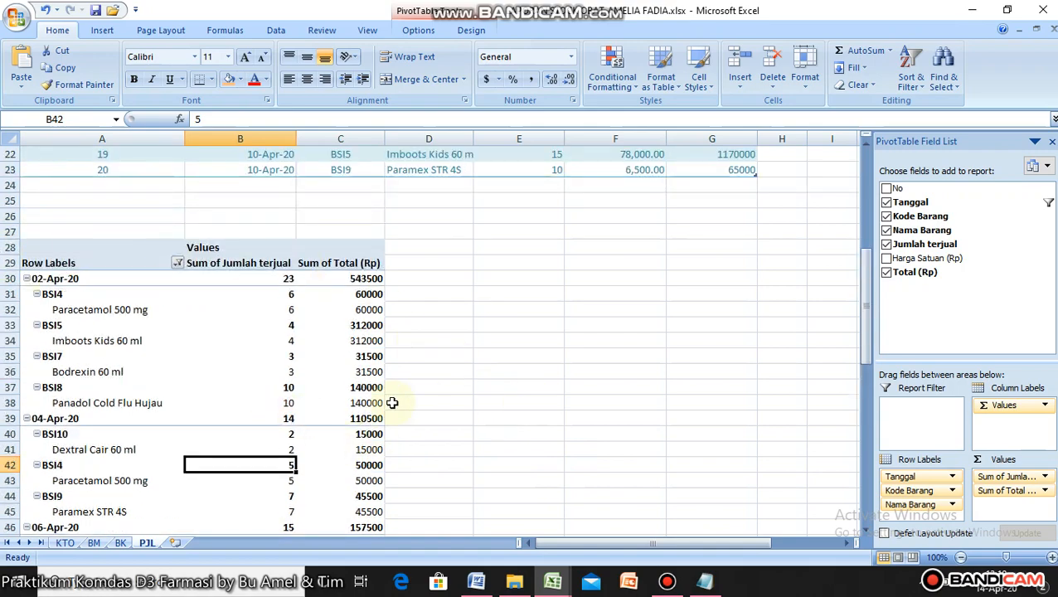
{"action": "scroll", "coordinate": [390, 398], "scroll_direction": "down", "scroll_amount": 5}
{"action": "scroll", "coordinate": [386, 394], "scroll_direction": "up", "scroll_amount": 4}
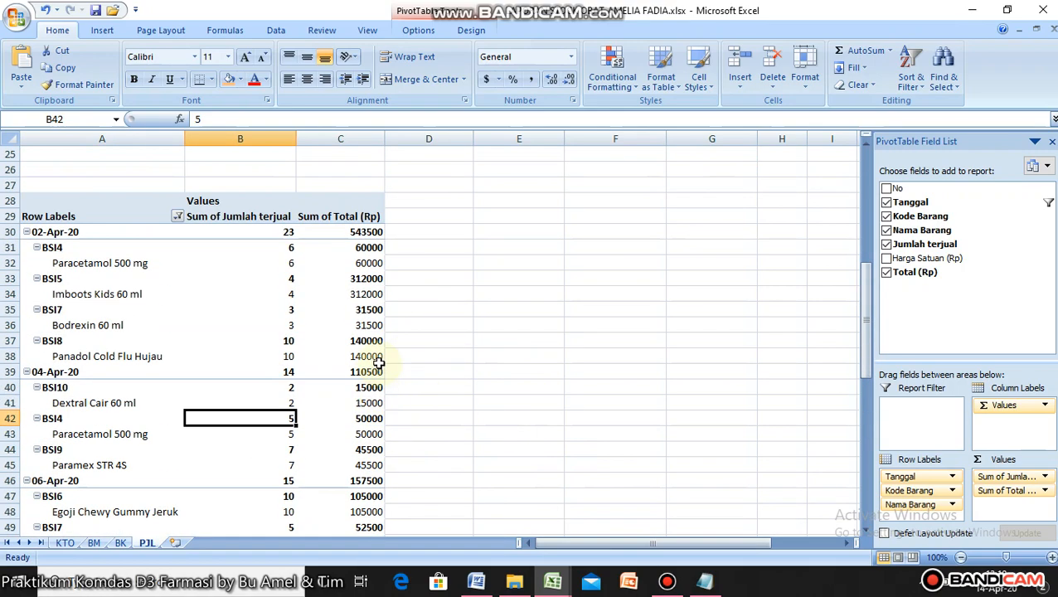
- Consult question c in Word and set the PivotTable's Tanggal filter to only 01, 03, 05, 07 and 09-Apr-20
{"action": "left_click", "coordinate": [476, 581]}
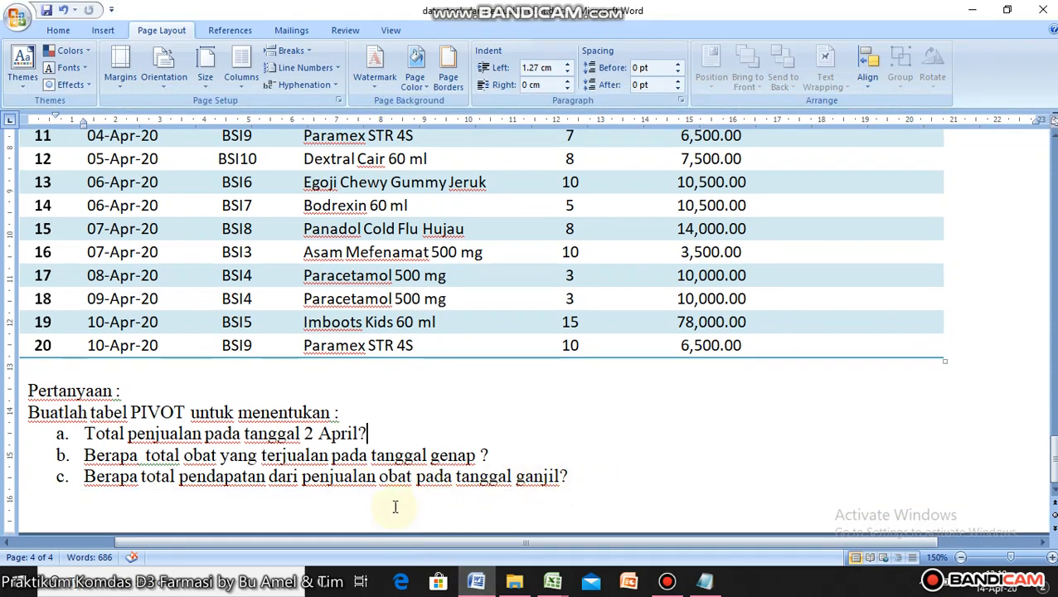
{"action": "mouse_move", "coordinate": [556, 584]}
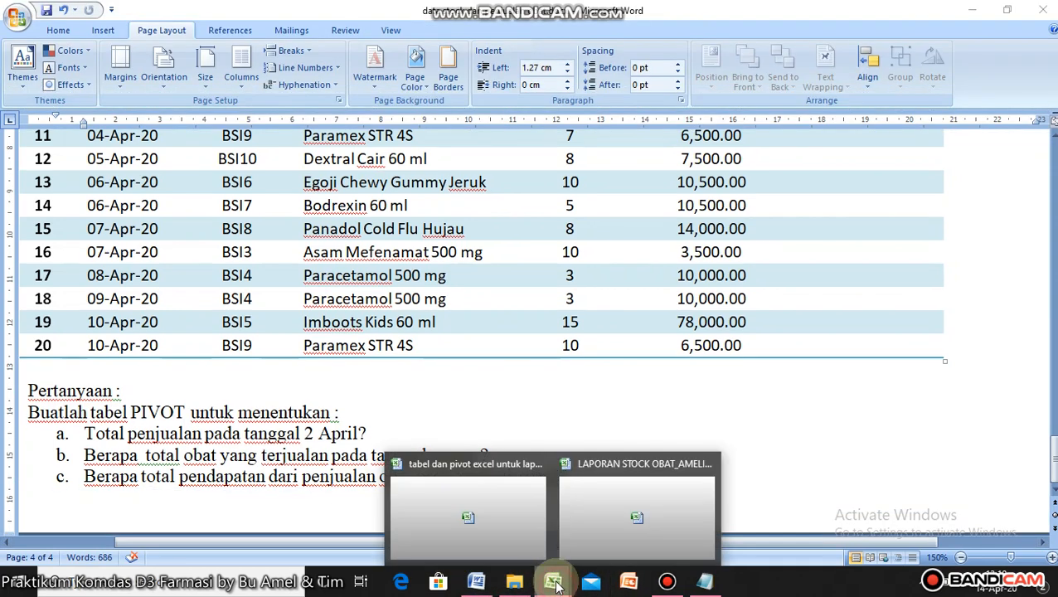
{"action": "left_click", "coordinate": [591, 515]}
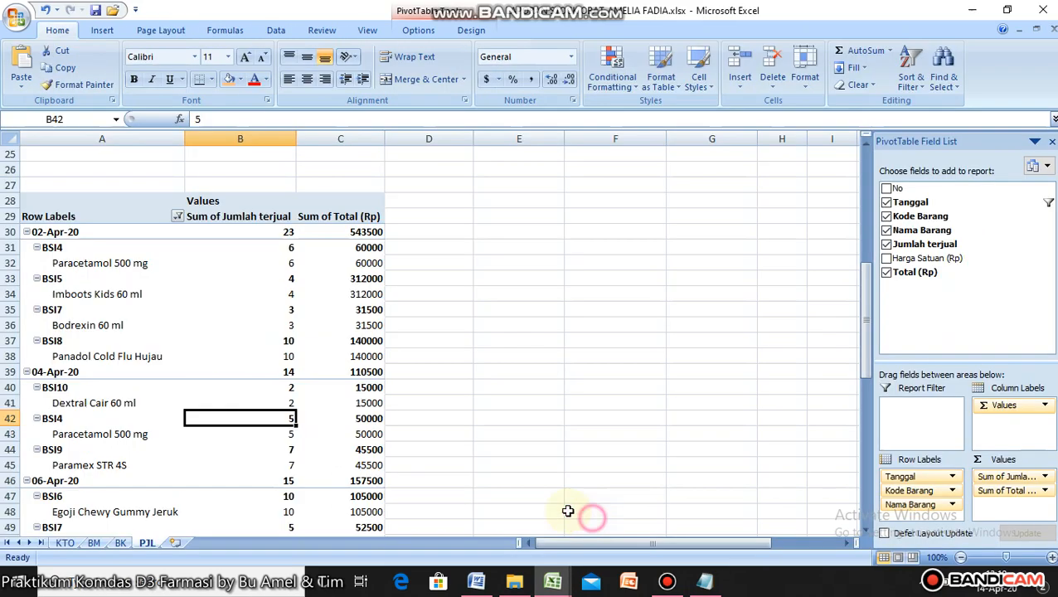
{"action": "left_click", "coordinate": [178, 217]}
{"action": "left_click", "coordinate": [55, 382]}
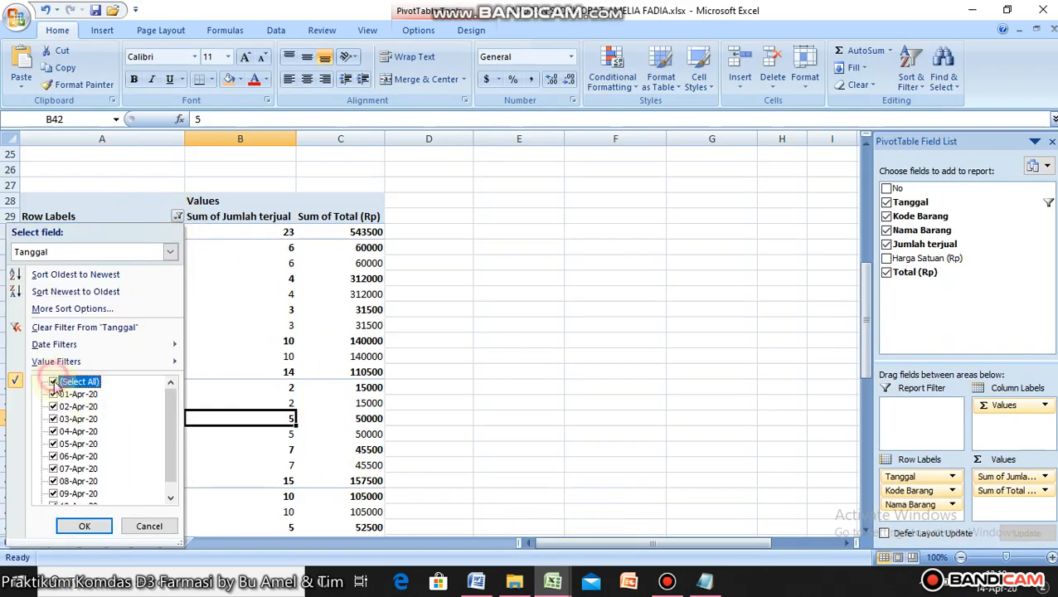
{"action": "left_click", "coordinate": [55, 382]}
{"action": "scroll", "coordinate": [63, 398], "scroll_direction": "down", "scroll_amount": 1}
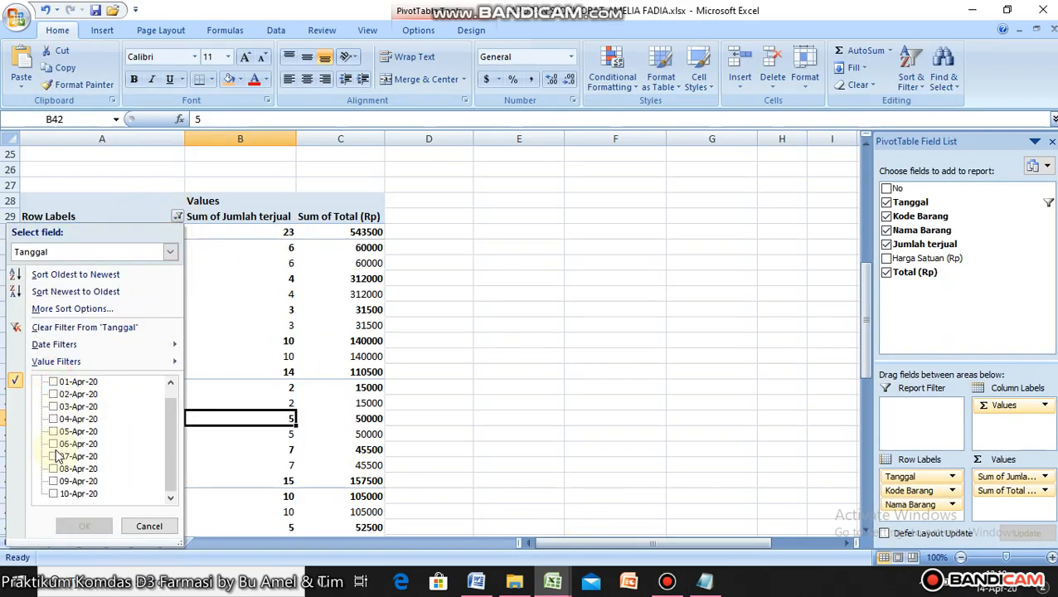
{"action": "scroll", "coordinate": [60, 498], "scroll_direction": "up", "scroll_amount": 1}
{"action": "left_click", "coordinate": [54, 419]}
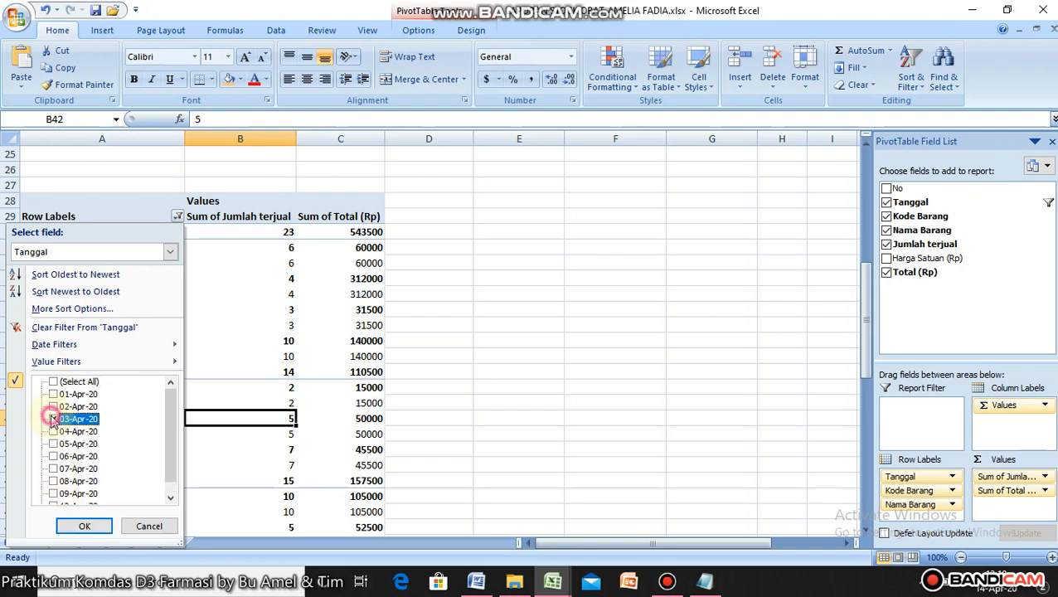
{"action": "left_click", "coordinate": [52, 443]}
{"action": "left_click", "coordinate": [53, 468]}
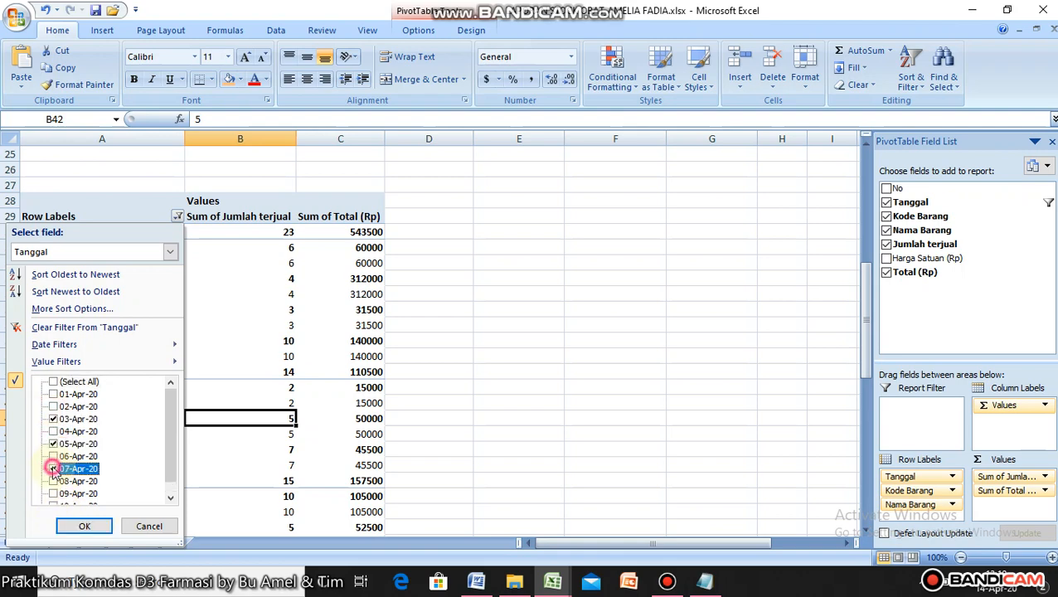
{"action": "left_click", "coordinate": [53, 394]}
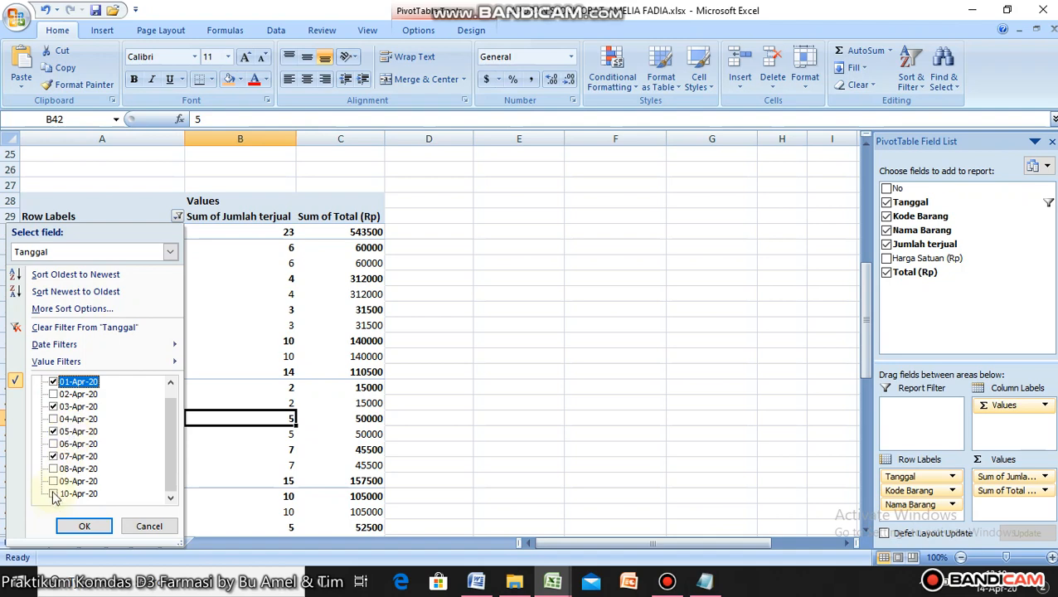
{"action": "scroll", "coordinate": [56, 491], "scroll_direction": "down", "scroll_amount": 1}
{"action": "left_click", "coordinate": [53, 480]}
{"action": "left_click", "coordinate": [81, 526]}
- Examine the odd-date Sum of Total (Rp) values from the first date down to the Grand Total row
{"action": "scroll", "coordinate": [307, 453], "scroll_direction": "down", "scroll_amount": 5}
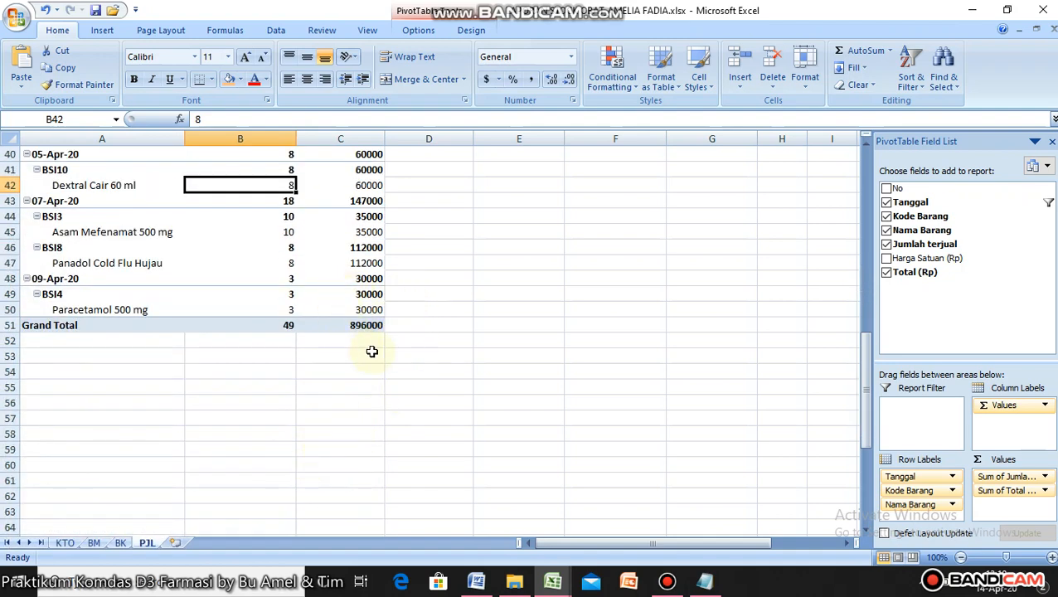
{"action": "scroll", "coordinate": [403, 346], "scroll_direction": "up", "scroll_amount": 4}
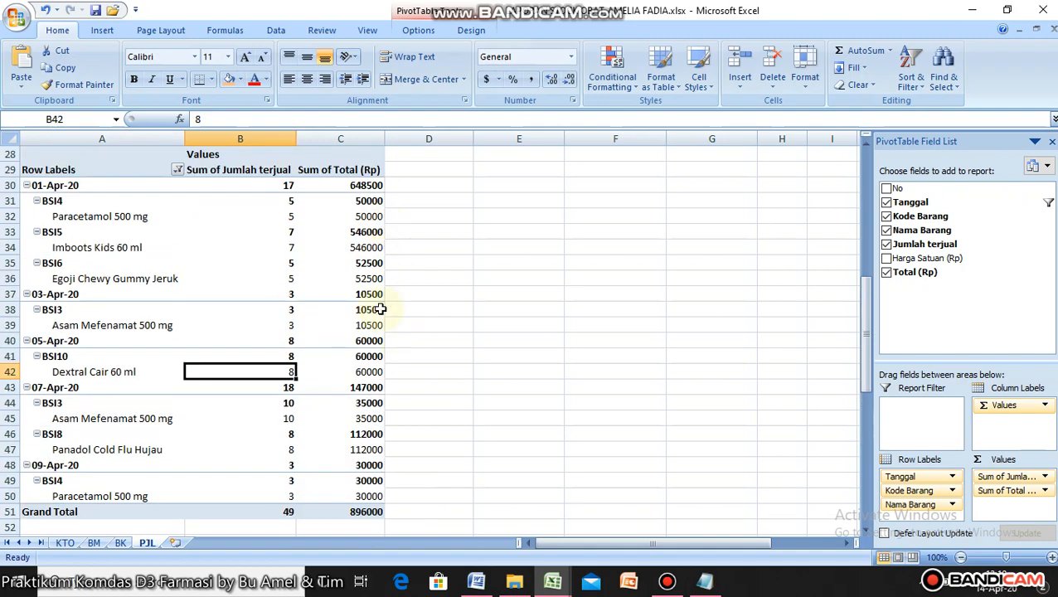
{"action": "scroll", "coordinate": [382, 427], "scroll_direction": "down", "scroll_amount": 1}
{"action": "scroll", "coordinate": [394, 453], "scroll_direction": "up", "scroll_amount": 1}
{"action": "left_click", "coordinate": [412, 457]}
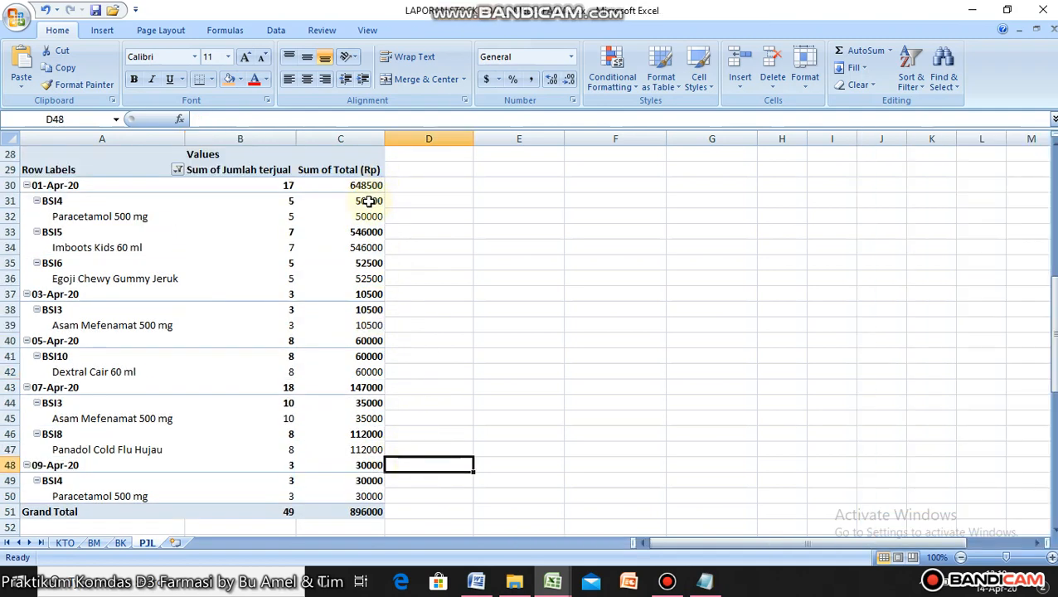
{"action": "mouse_move", "coordinate": [369, 201]}
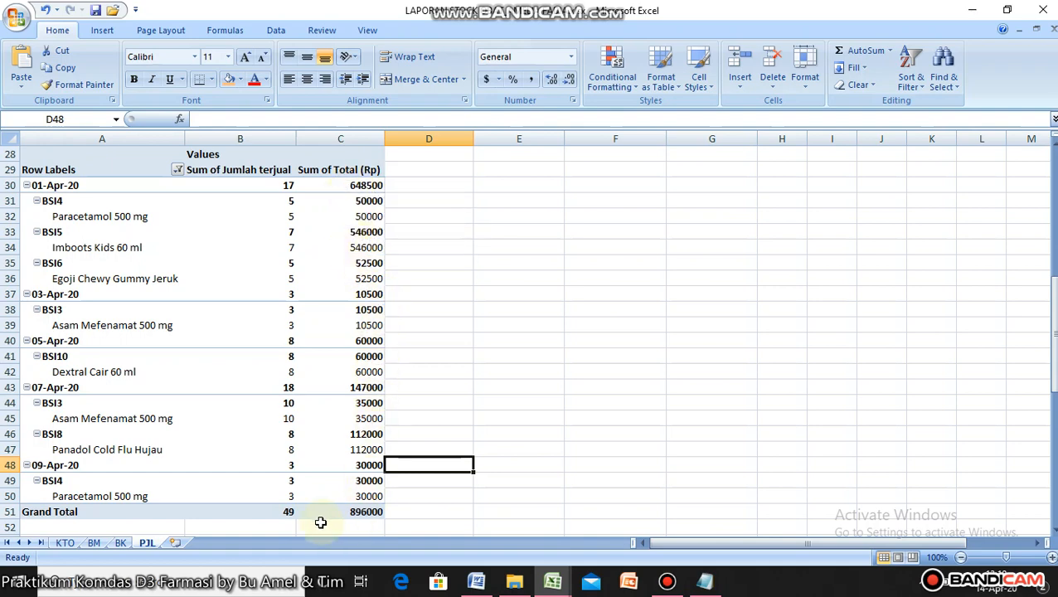
- Check the Grand Total of Sum of Total (Rp) against the 01-Apr-20 and 03-Apr-20 sales amounts and the remaining odd dates
{"action": "scroll", "coordinate": [338, 519], "scroll_direction": "down", "scroll_amount": 3}
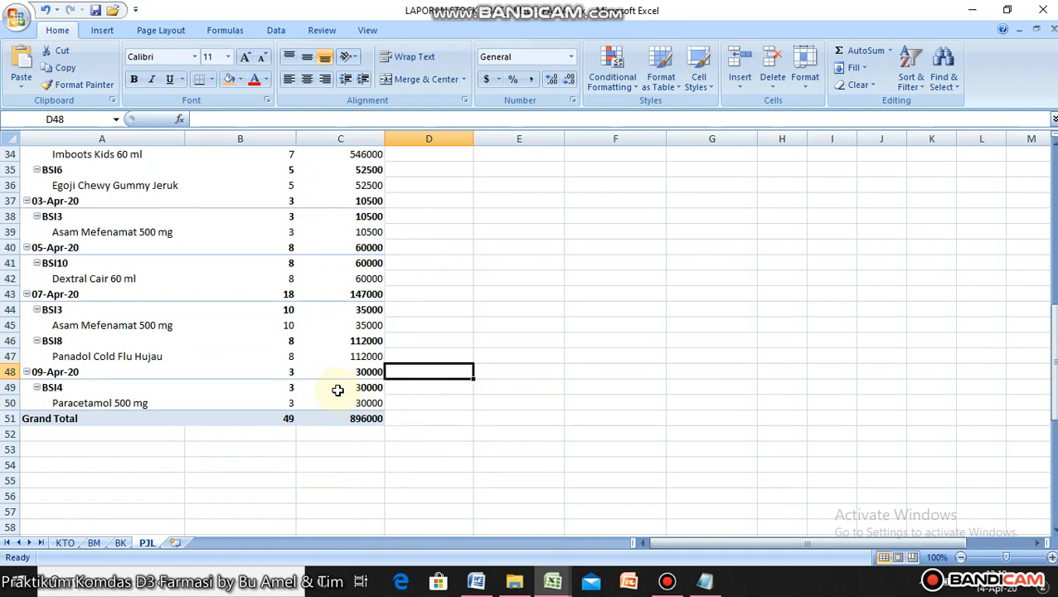
{"action": "left_click", "coordinate": [354, 371]}
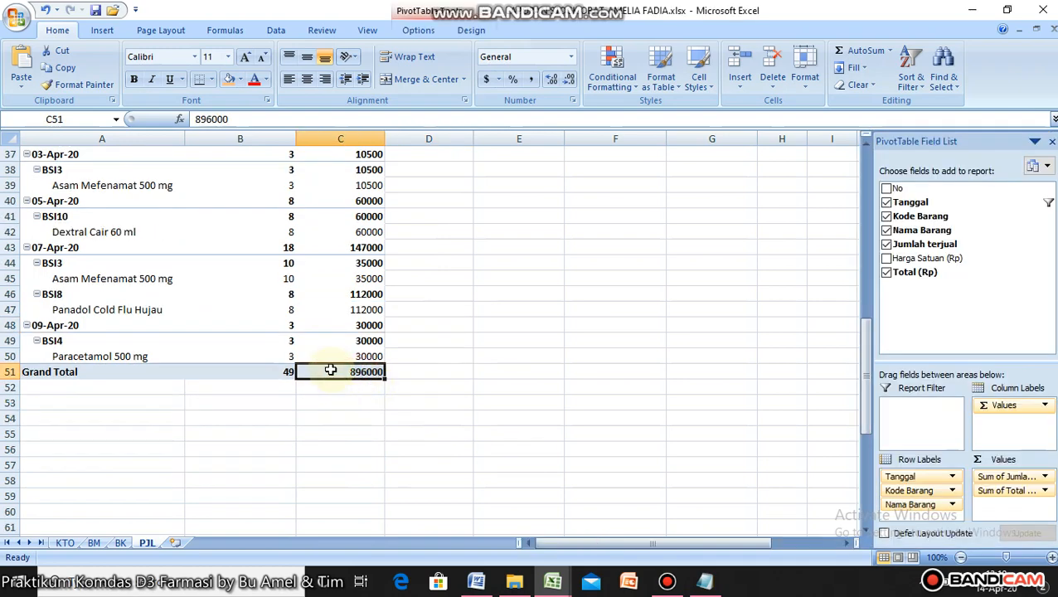
{"action": "scroll", "coordinate": [342, 370], "scroll_direction": "up", "scroll_amount": 4}
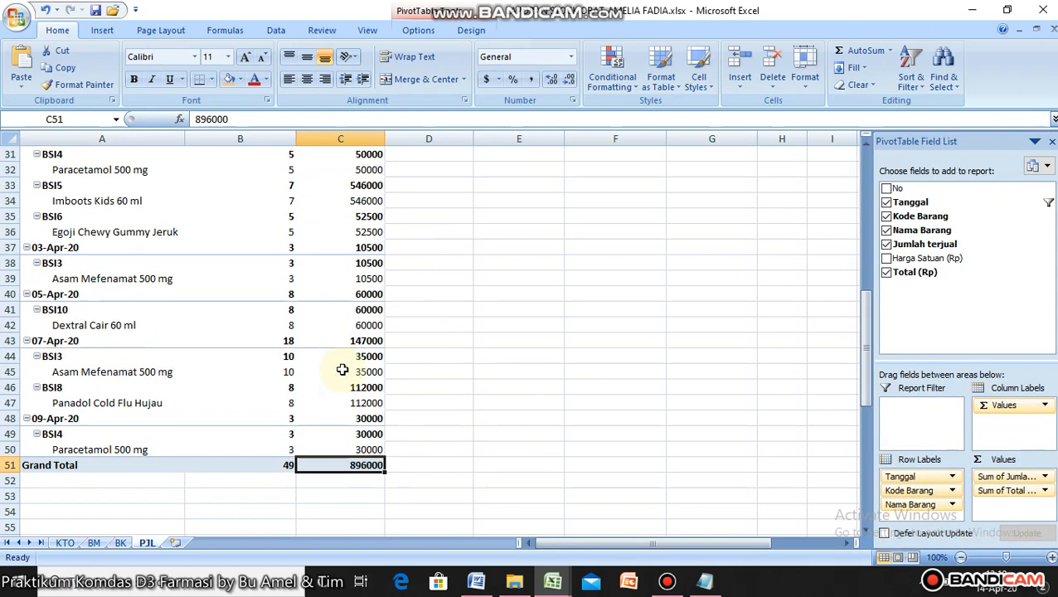
{"action": "left_click", "coordinate": [355, 232]}
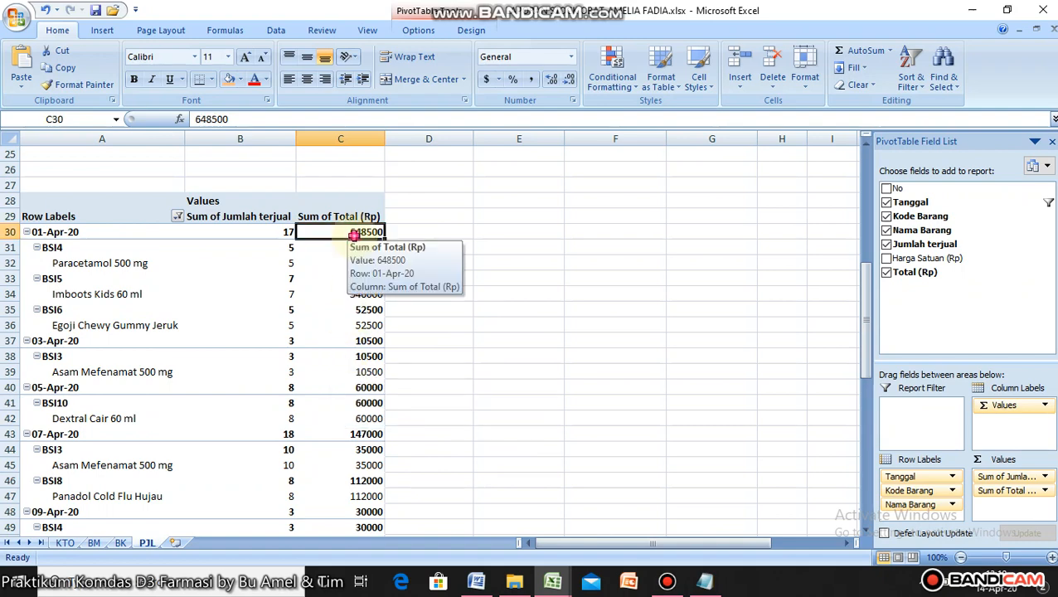
{"action": "left_click", "coordinate": [343, 293]}
{"action": "left_click", "coordinate": [348, 354]}
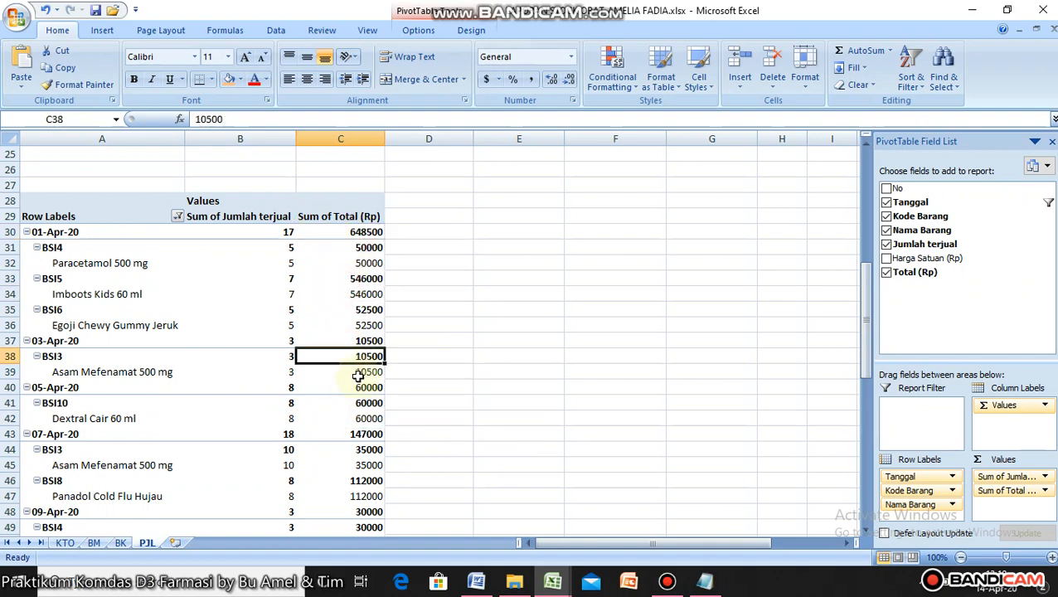
{"action": "scroll", "coordinate": [355, 369], "scroll_direction": "down", "scroll_amount": 3}
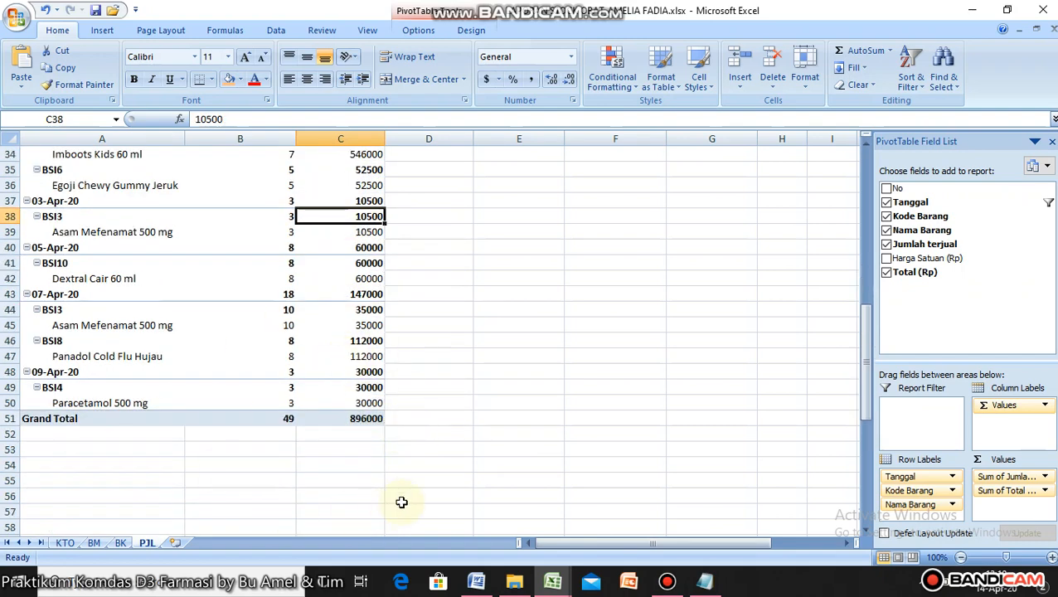